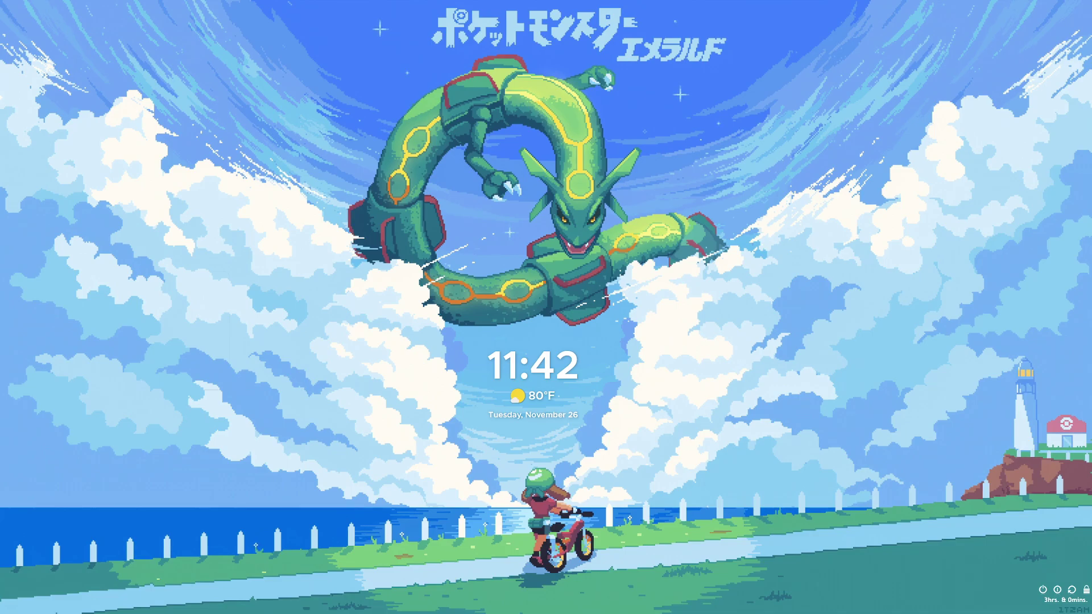
# Step: Switch to Pokémon Studio, open the TutoProjectV2 project and go to its Pokémon database
pyautogui.click(714, 600)
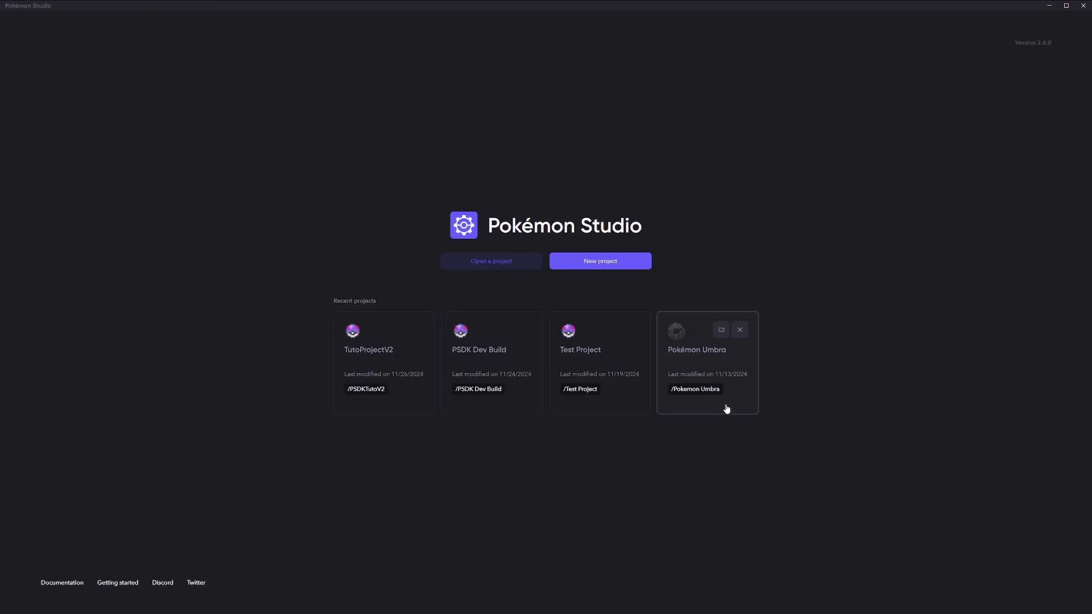
pyautogui.click(346, 376)
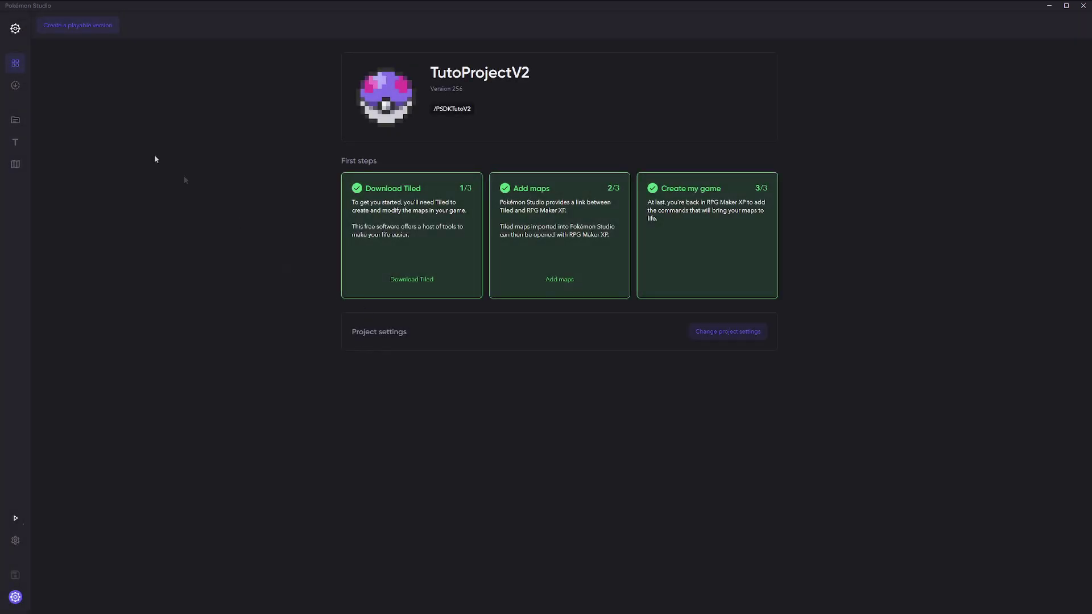
pyautogui.click(22, 92)
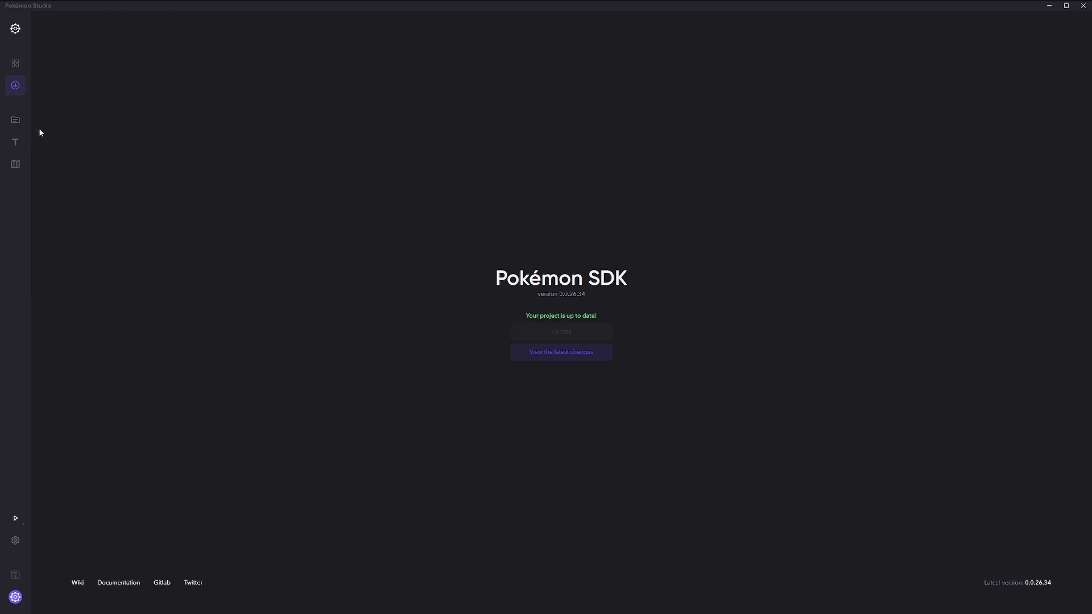
pyautogui.click(19, 121)
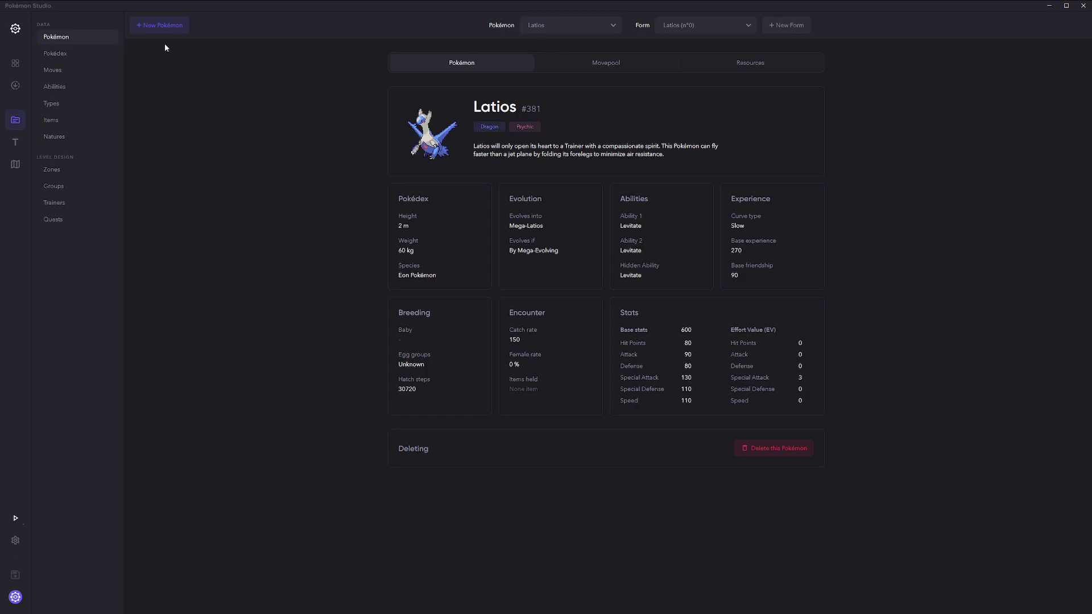
# Step: Find Ariados in the Pokémon database and open its entry
pyautogui.click(564, 25)
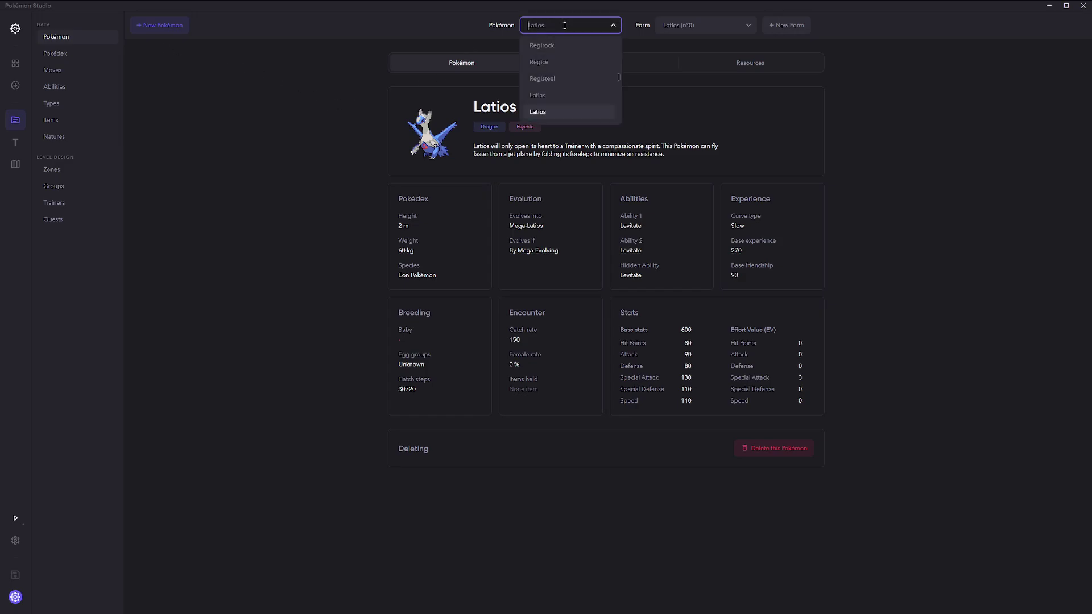
pyautogui.write('arai')
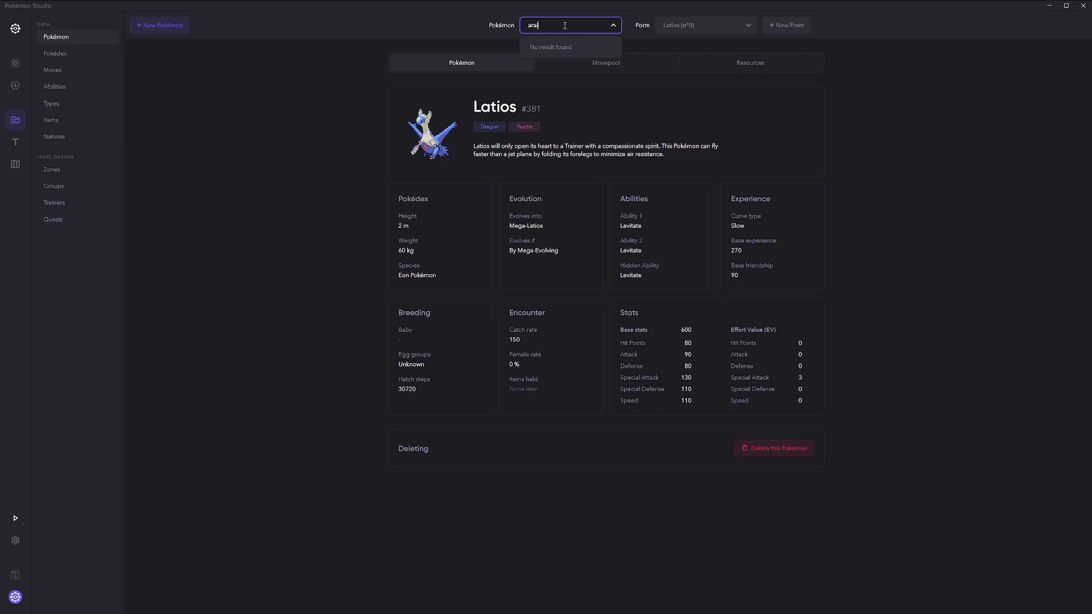
pyautogui.press('BackSpace')
pyautogui.press('BackSpace')
pyautogui.write('iad')
pyautogui.press('Return')
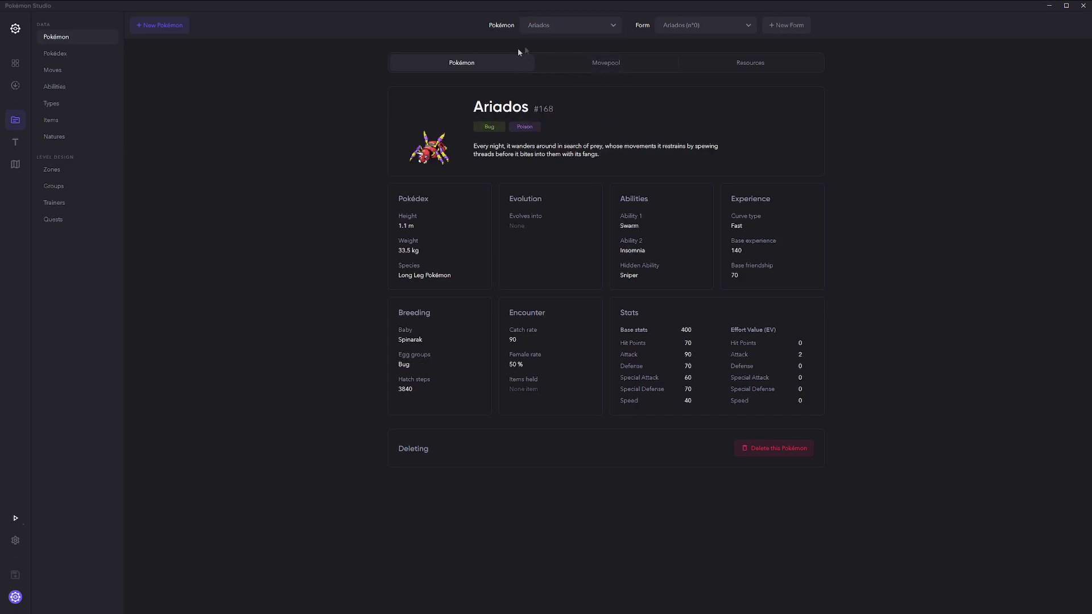
# Step: Add a new form to Ariados with form type Mega Evolution and the name Mega Ariados
pyautogui.click(785, 31)
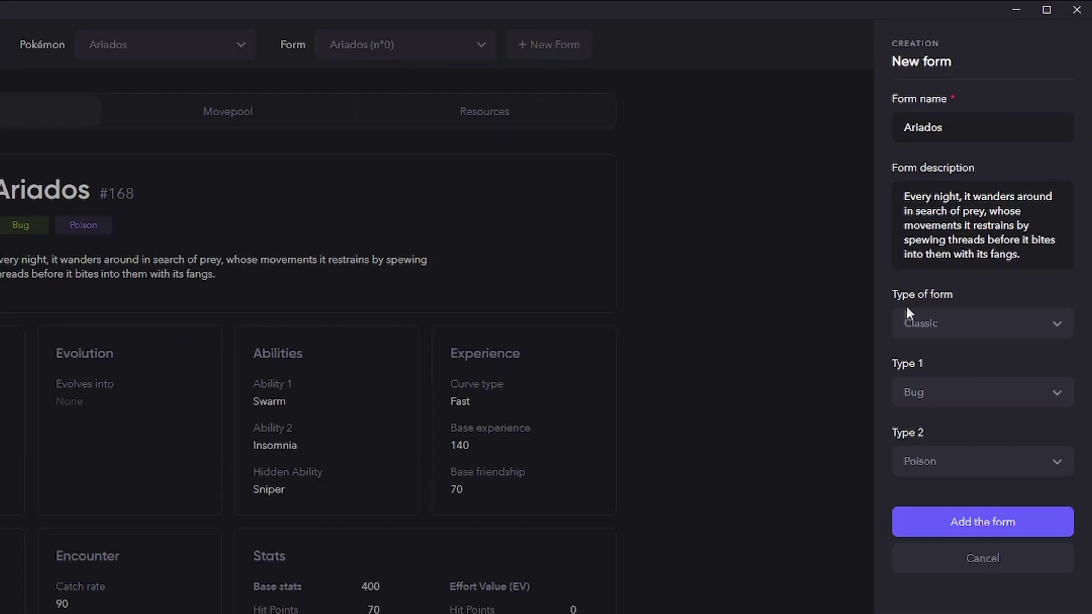
pyautogui.click(945, 325)
pyautogui.click(955, 392)
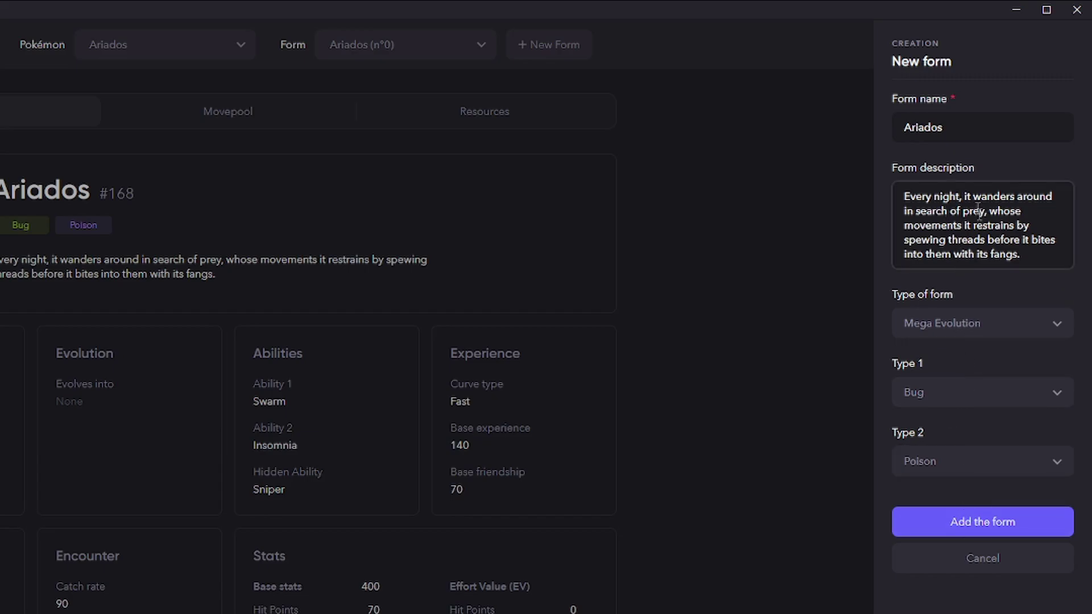
pyautogui.click(904, 128)
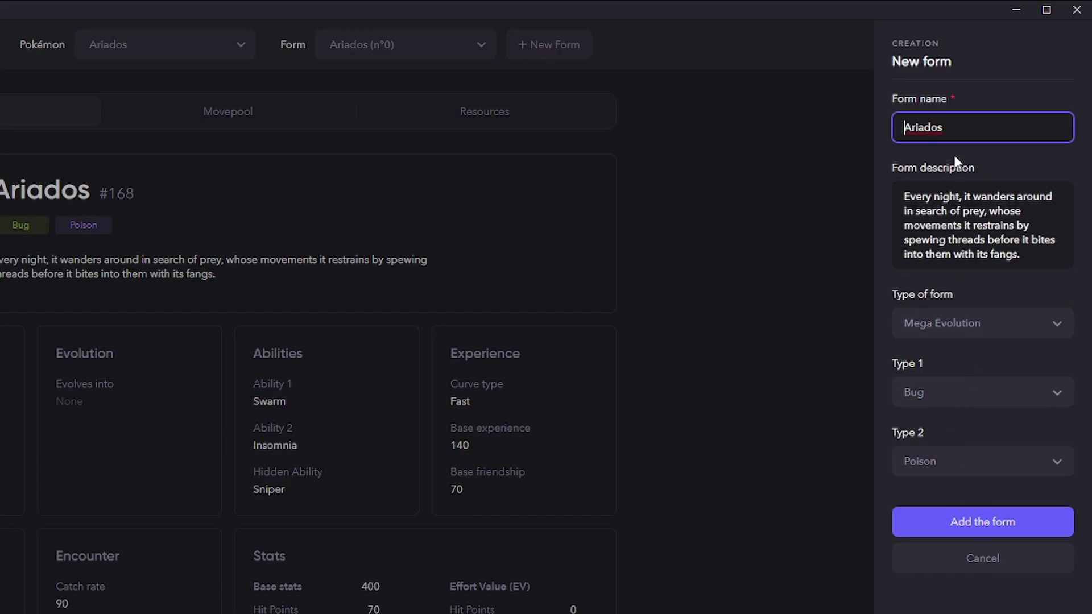
pyautogui.write('Mega')
pyautogui.click(983, 521)
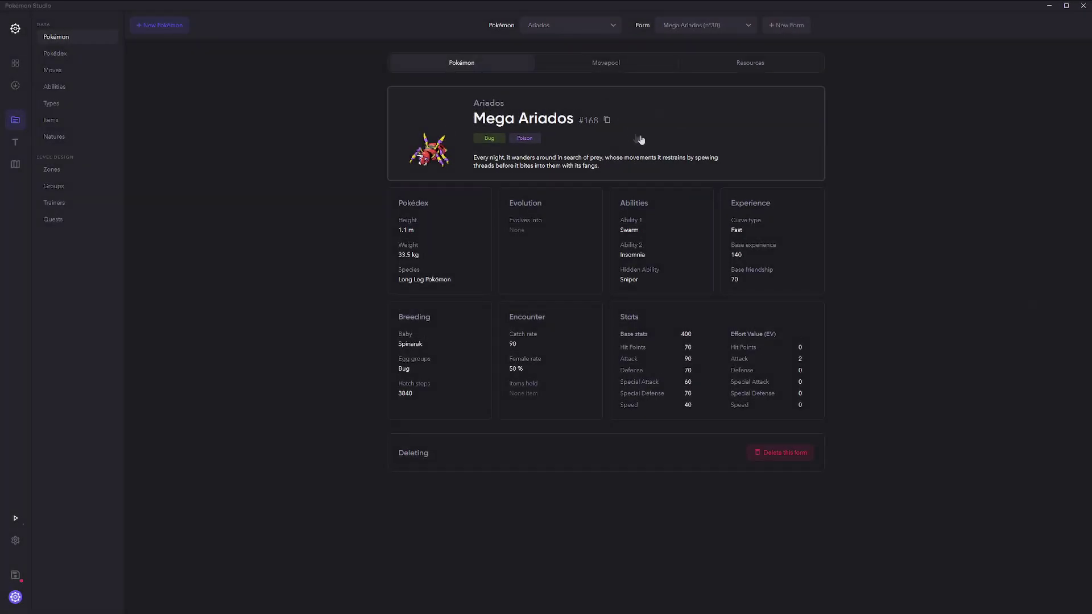
# Step: Replace Mega Ariados's front battler sprite with 214_30.png from the project's graphics/pokedex/pokefront folder
pyautogui.click(760, 64)
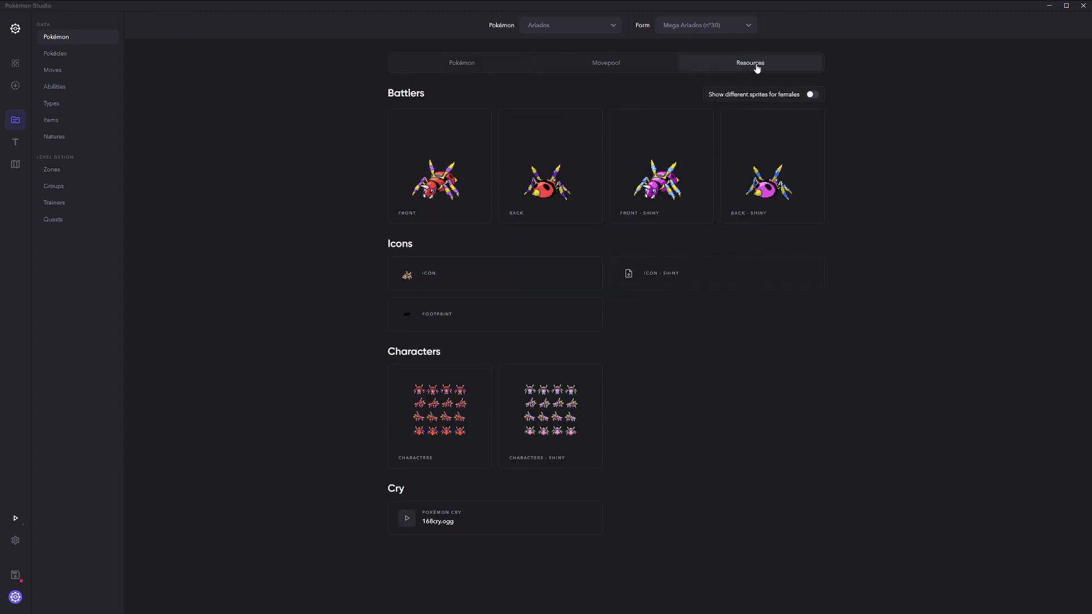
pyautogui.moveTo(480, 153)
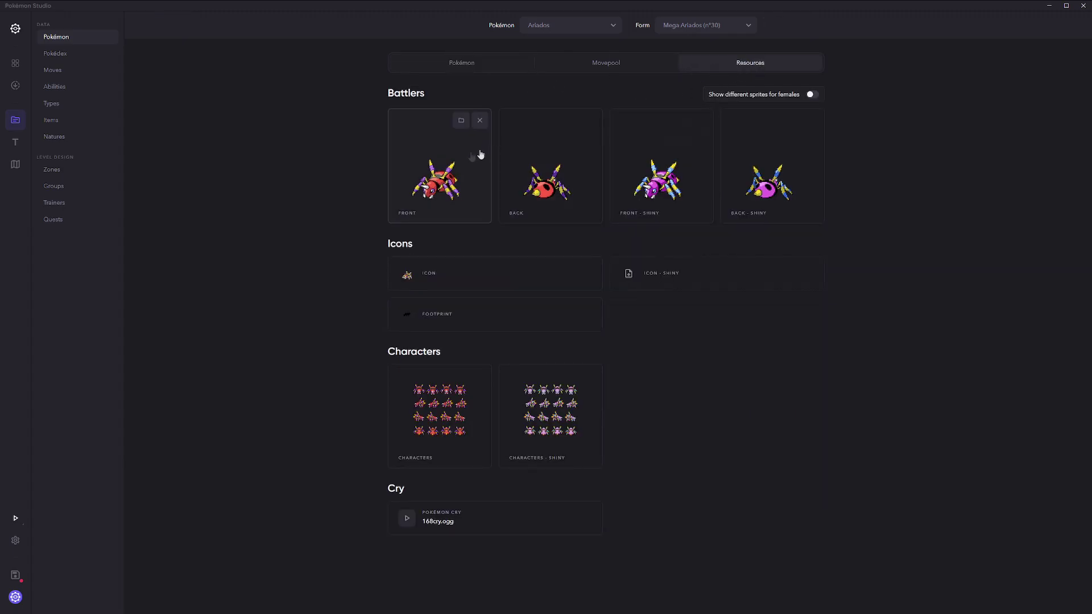
pyautogui.click(438, 165)
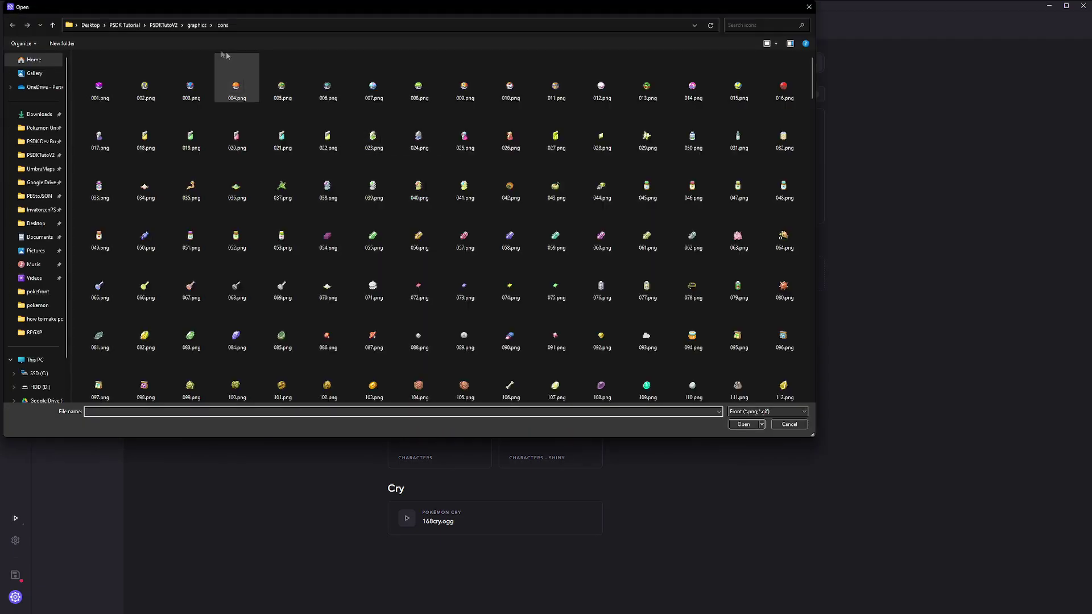
pyautogui.click(197, 25)
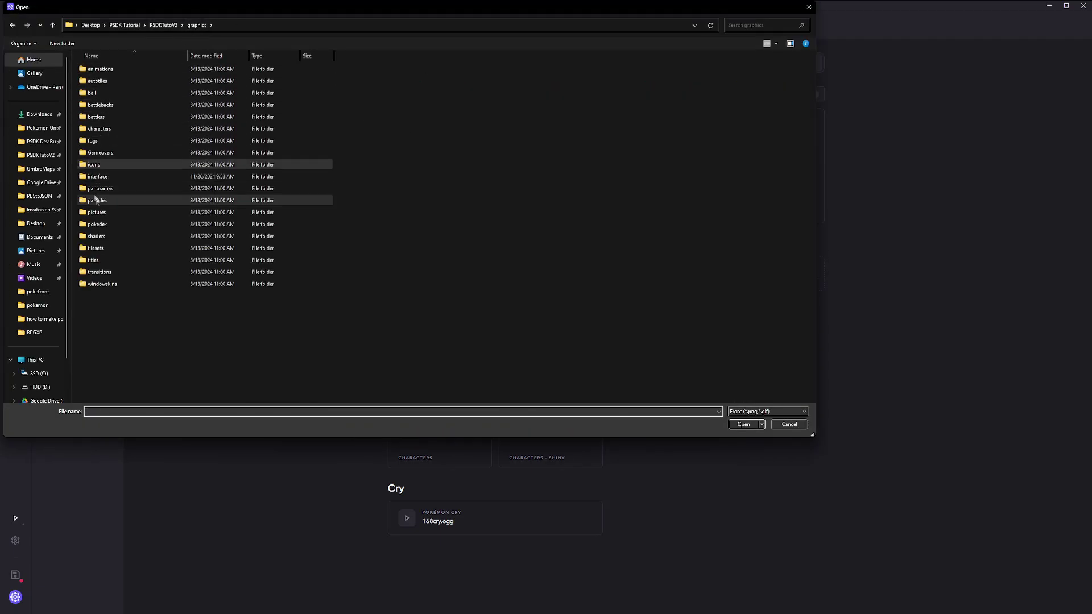
pyautogui.doubleClick(102, 227)
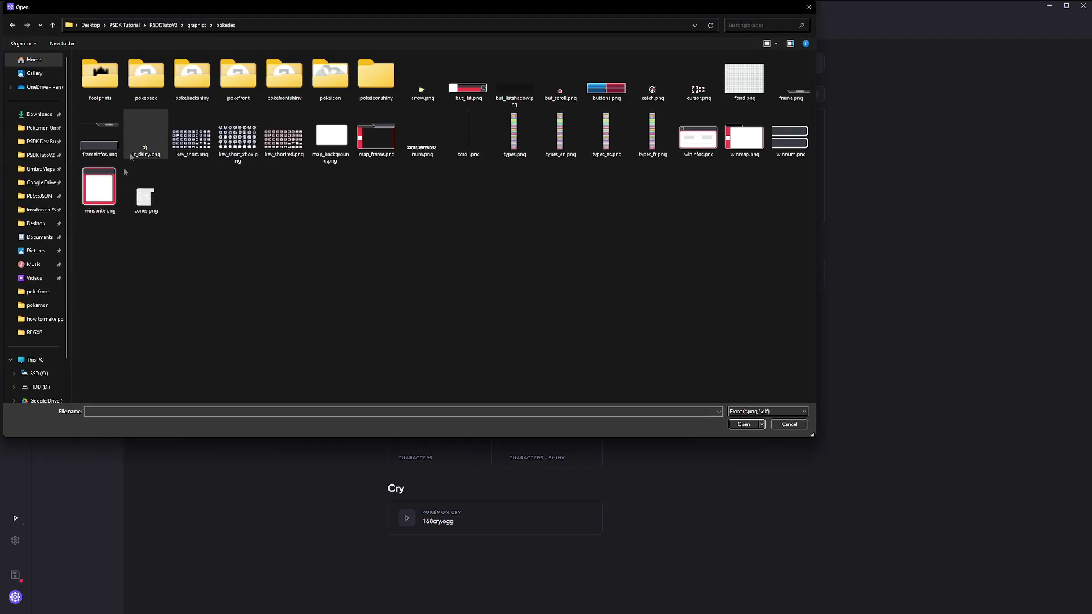
pyautogui.doubleClick(238, 79)
pyautogui.moveTo(299, 13); pyautogui.dragTo(442, 129)
pyautogui.moveTo(583, 127); pyautogui.dragTo(540, 58)
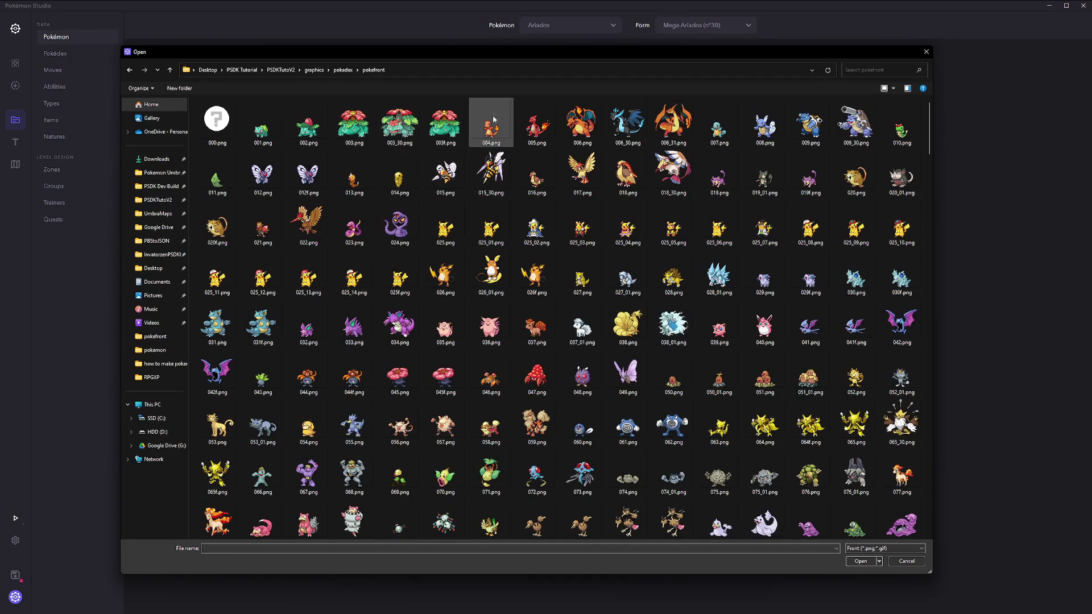
pyautogui.scroll(-8, 764, 216)
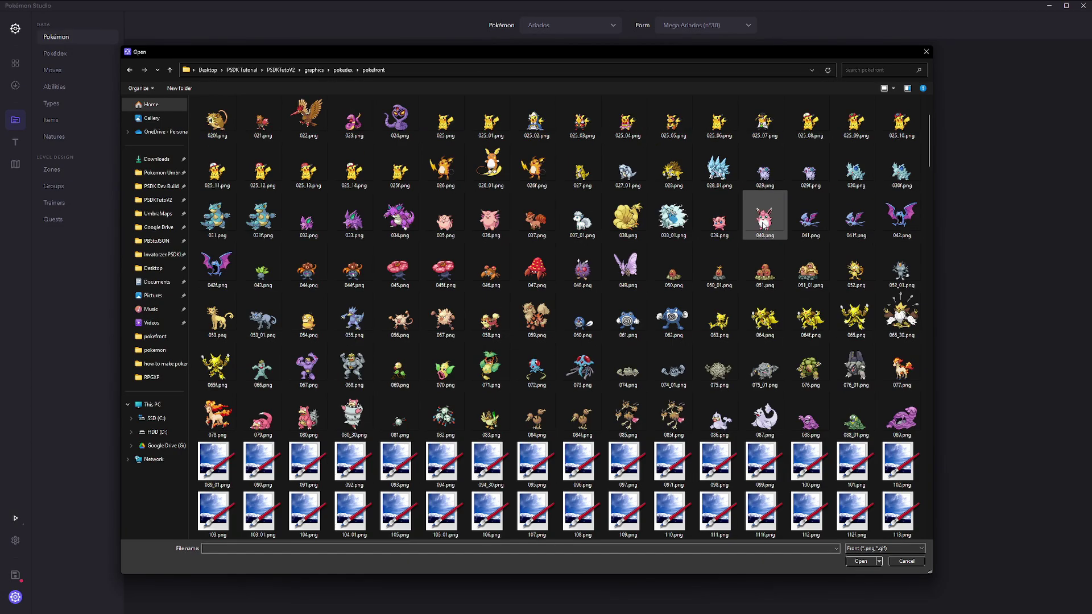
pyautogui.scroll(-6, 739, 216)
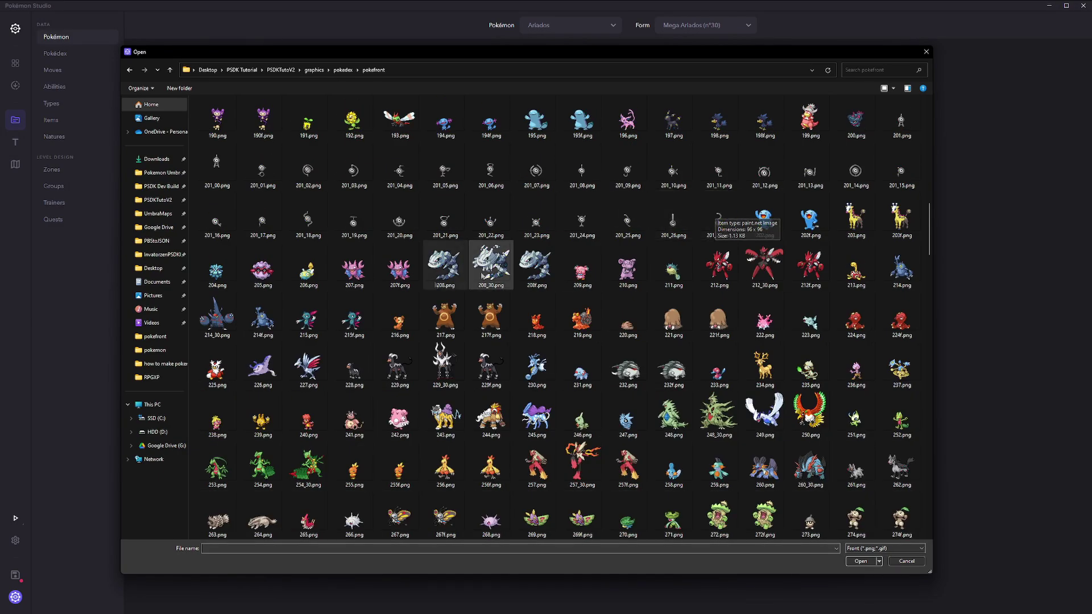
pyautogui.doubleClick(224, 312)
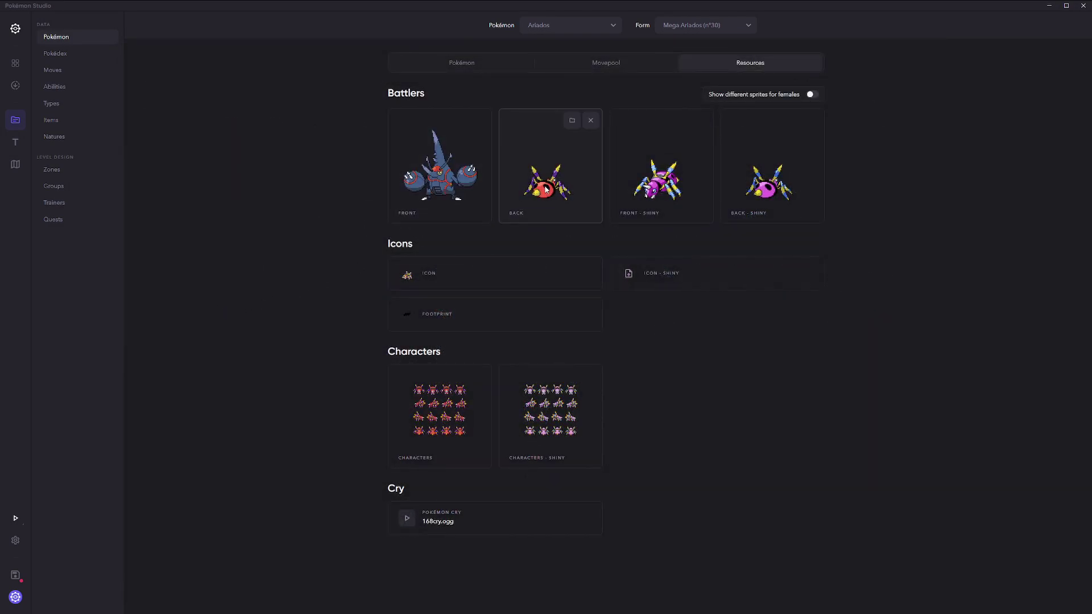
# Step: Replace Mega Ariados's back battler sprite with 214_30.png from the pokeback folder and save the project
pyautogui.click(528, 189)
pyautogui.click(345, 69)
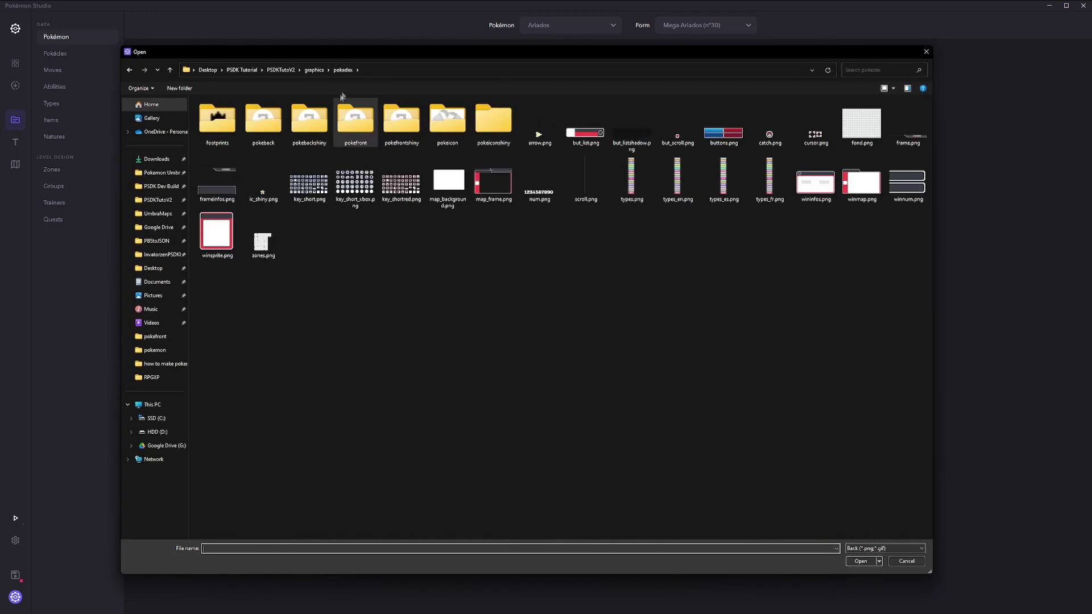
pyautogui.doubleClick(275, 121)
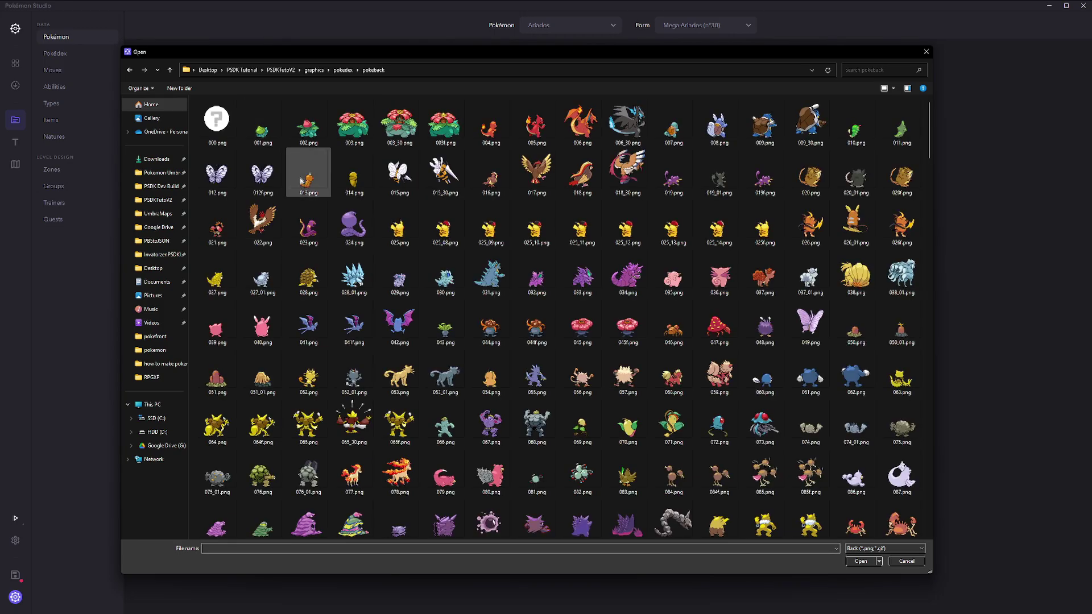
pyautogui.scroll(-8, 300, 176)
pyautogui.scroll(-3, 300, 182)
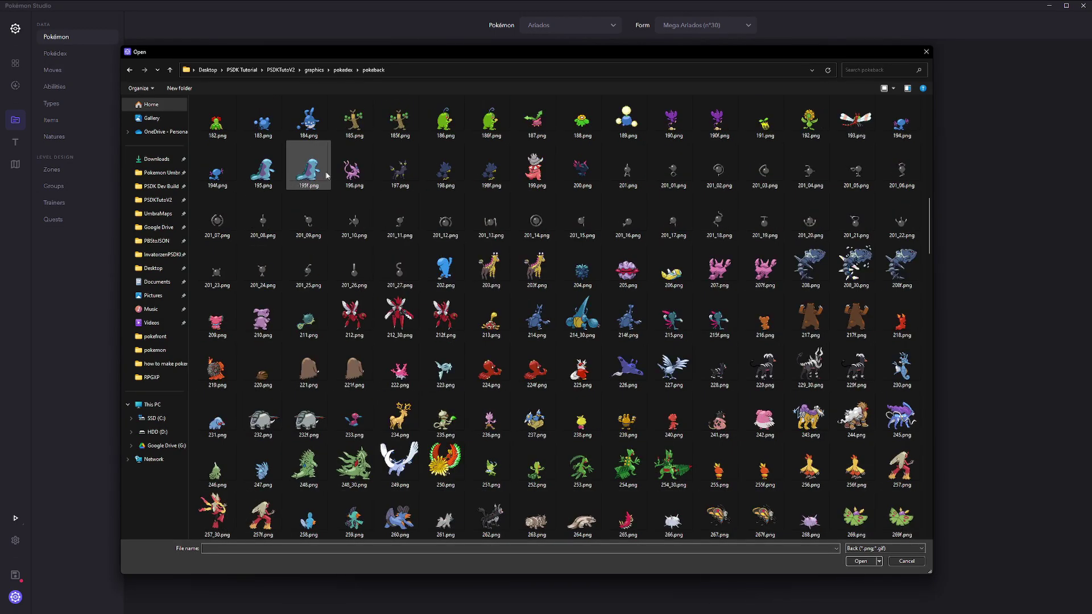
pyautogui.doubleClick(583, 316)
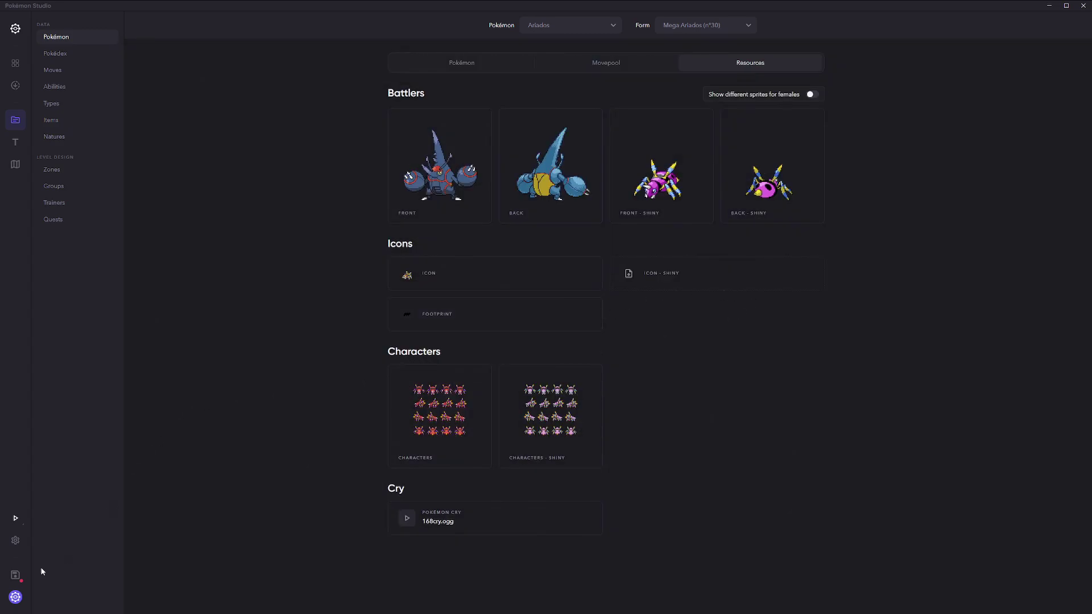
pyautogui.click(20, 576)
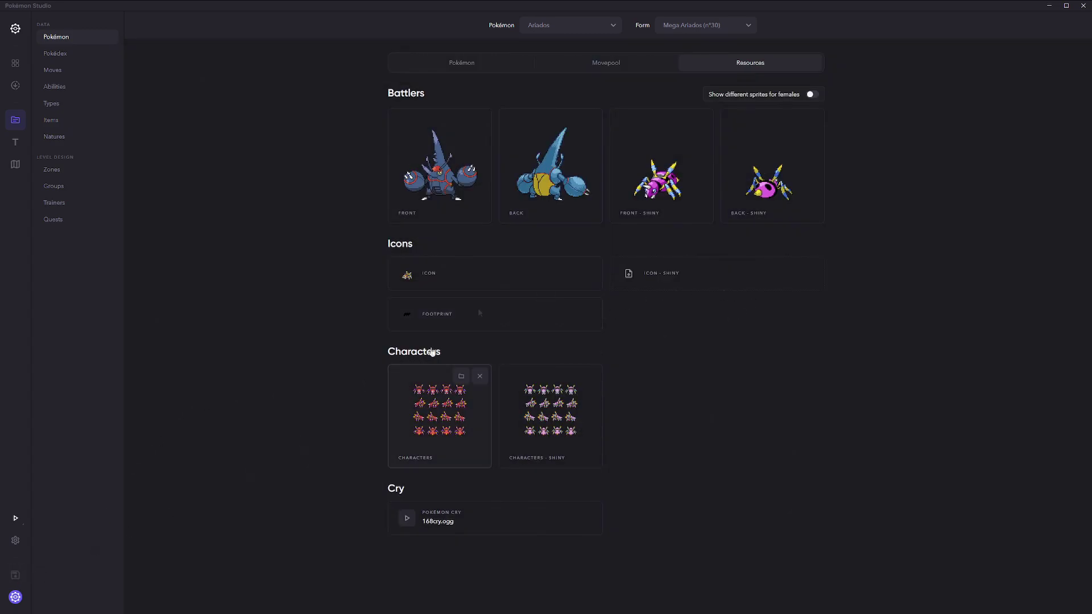
# Step: Set the second type of the Mega Ariados form to Fighting
pyautogui.click(508, 66)
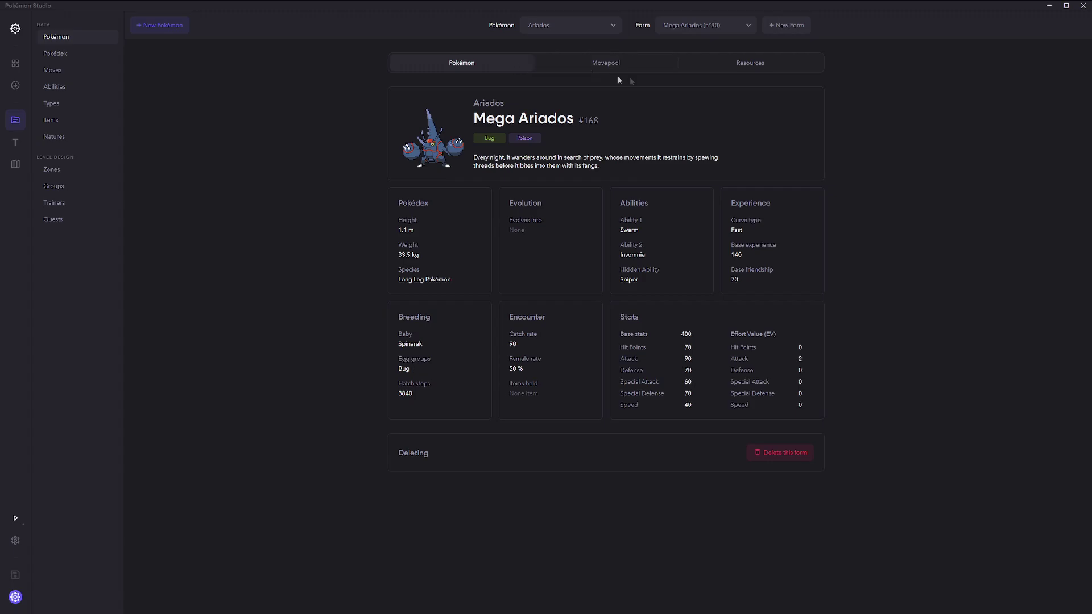
pyautogui.click(551, 125)
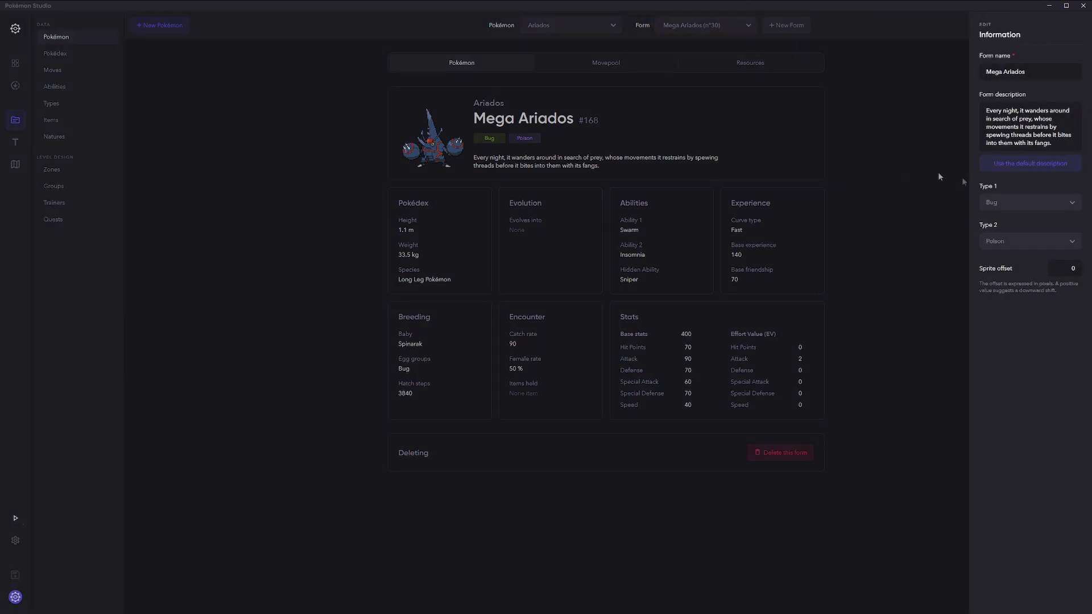
pyautogui.click(995, 241)
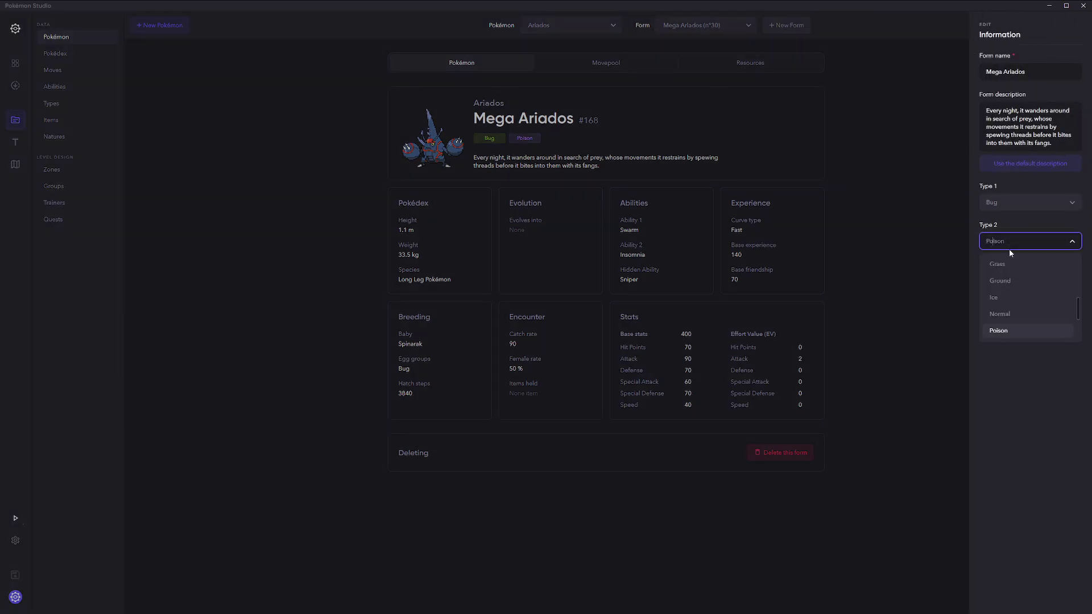
pyautogui.write('f')
pyautogui.hotkey('ctrl', 'a')
pyautogui.write('fig')
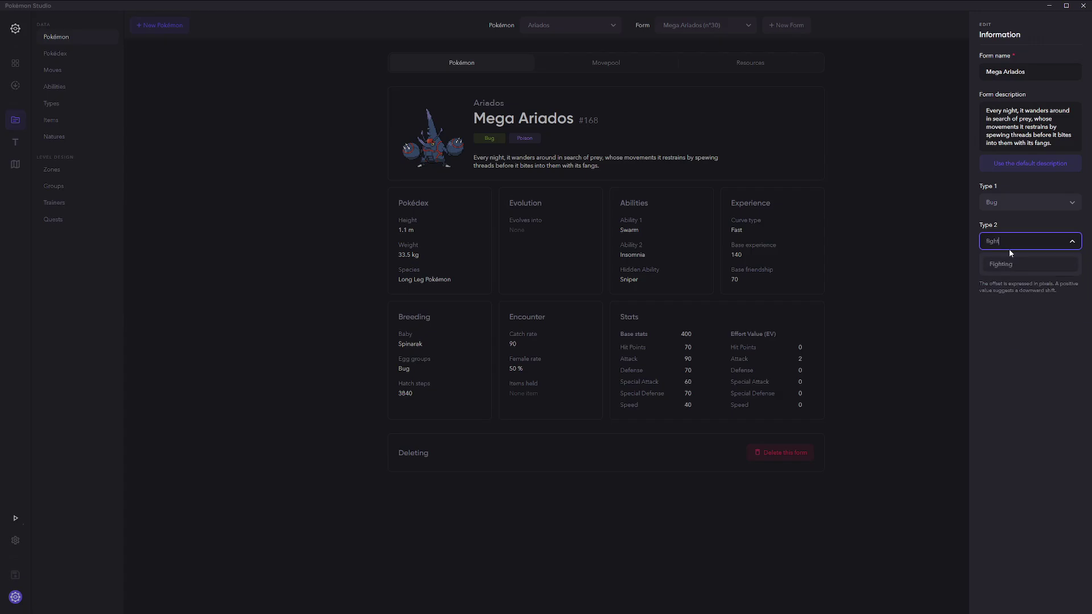
pyautogui.press('Return')
pyautogui.click(909, 218)
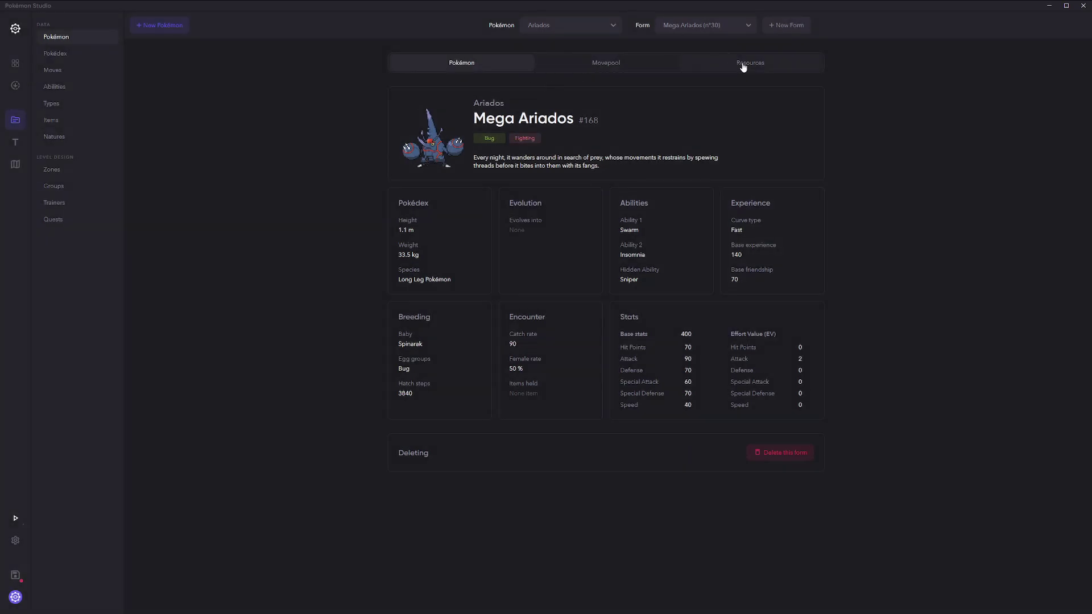
# Step: Compare the data and sprites of Ariados and Mega Ariados, ending on the base form's general data
pyautogui.click(708, 25)
pyautogui.click(704, 46)
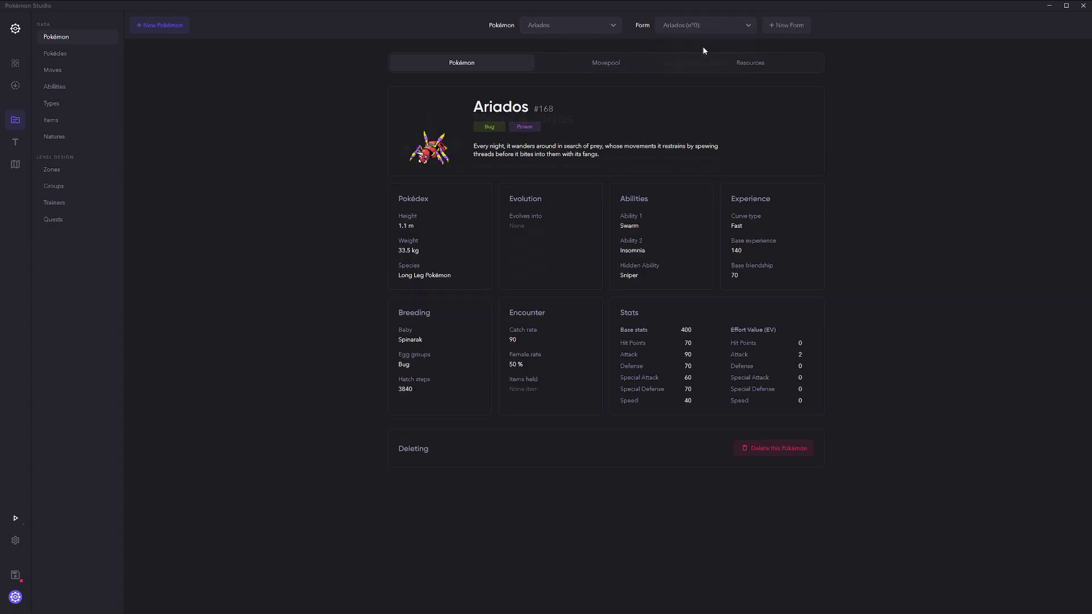
pyautogui.click(680, 30)
pyautogui.click(697, 66)
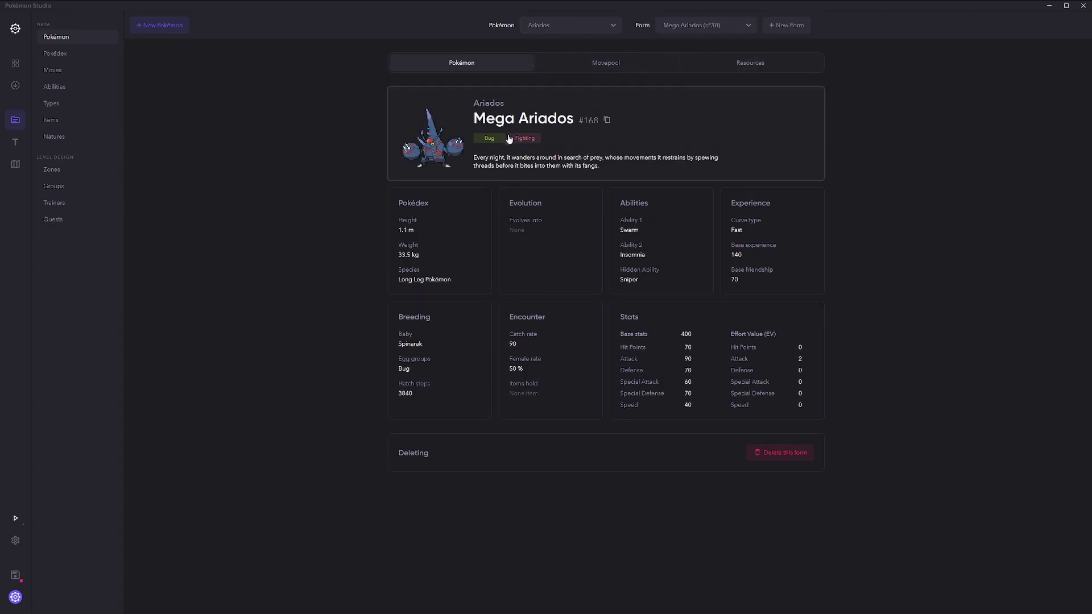
pyautogui.click(757, 59)
pyautogui.click(682, 25)
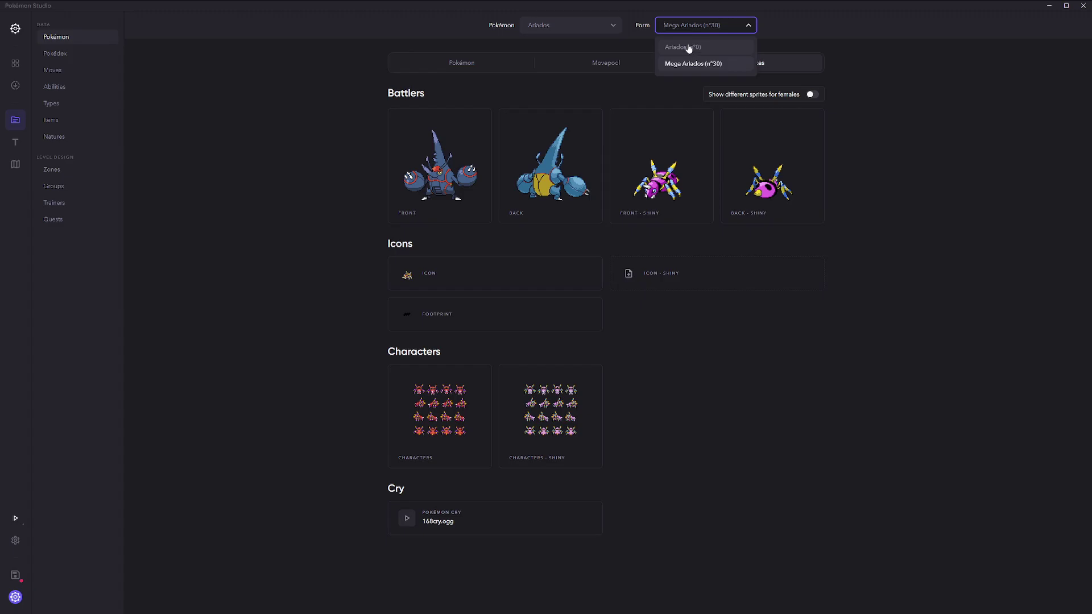
pyautogui.click(686, 46)
pyautogui.click(504, 69)
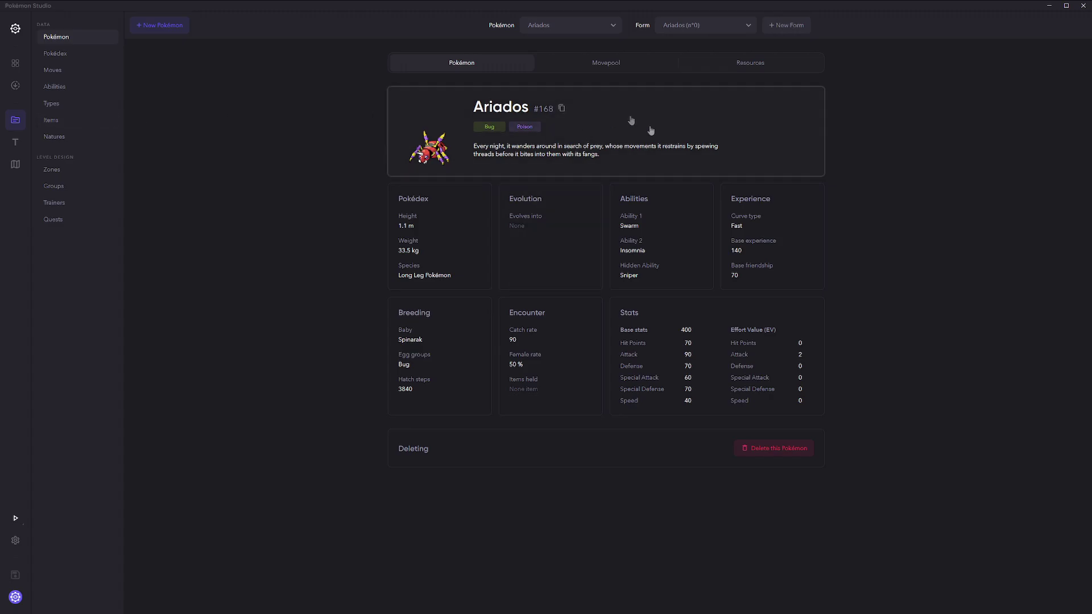
# Step: Set base Ariados to evolve into Ariados with the form Mega Ariados (n°30)
pyautogui.click(548, 212)
pyautogui.click(1002, 73)
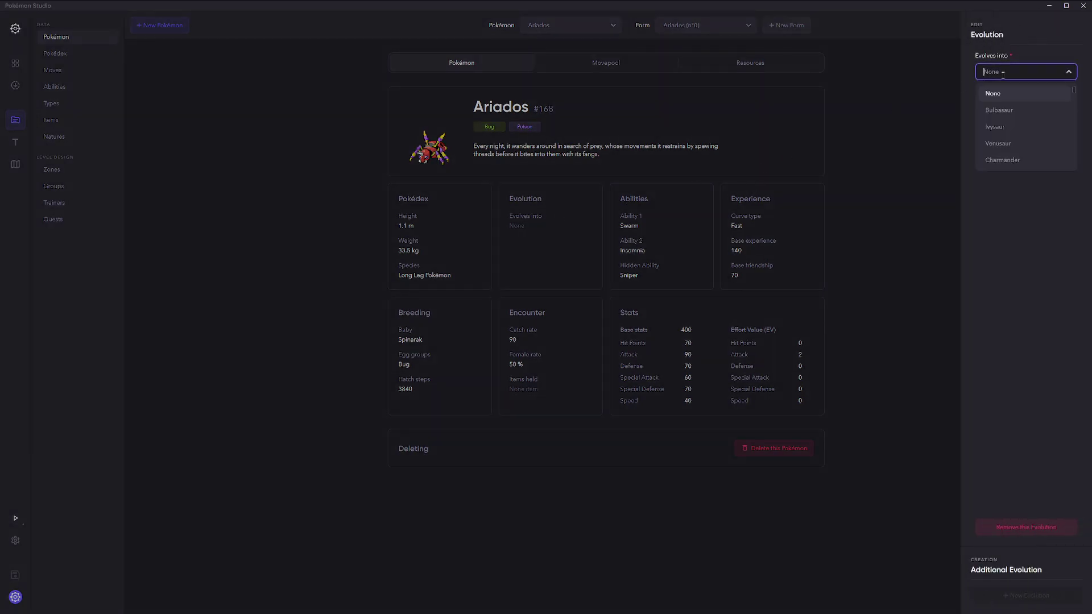
pyautogui.write('aria')
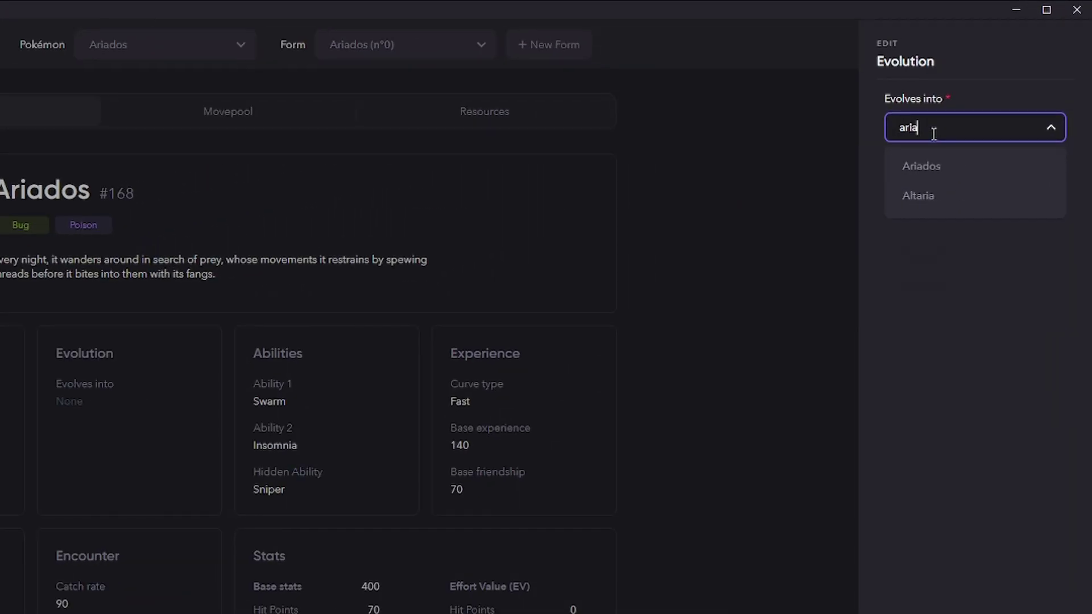
pyautogui.click(920, 166)
pyautogui.click(926, 192)
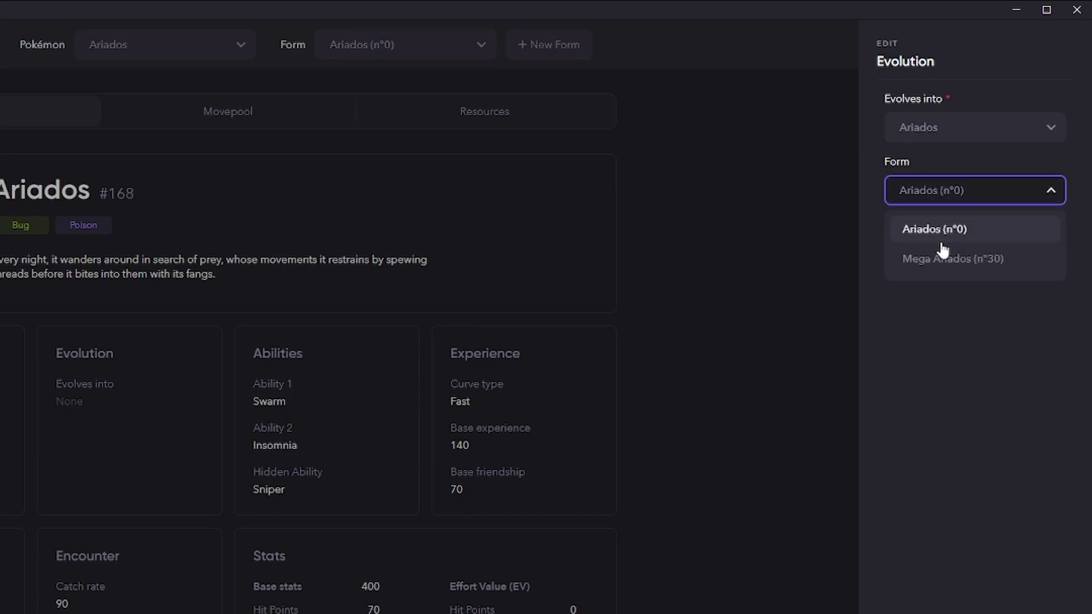
pyautogui.click(942, 260)
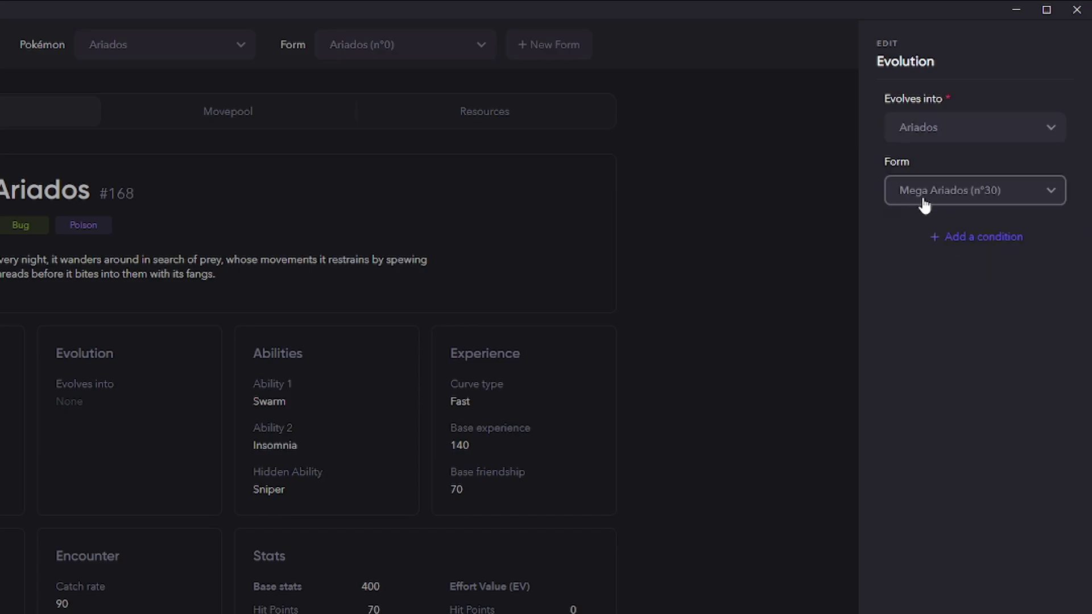
# Step: Add an evolution condition for Ariados and set it to By Mega-Evolving
pyautogui.click(947, 242)
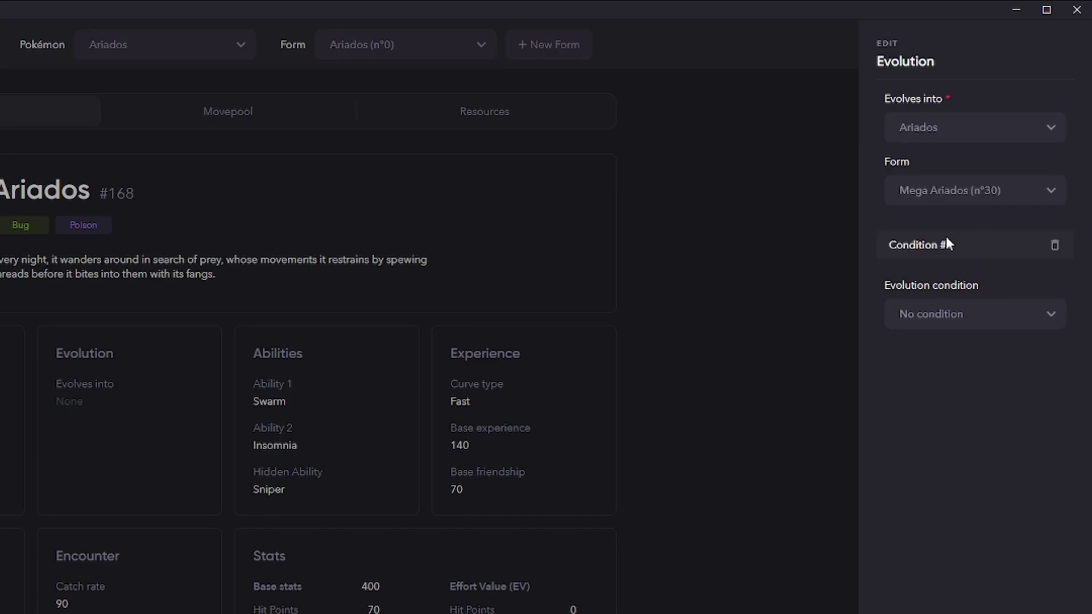
pyautogui.click(926, 315)
pyautogui.scroll(-5, 980, 419)
pyautogui.click(957, 482)
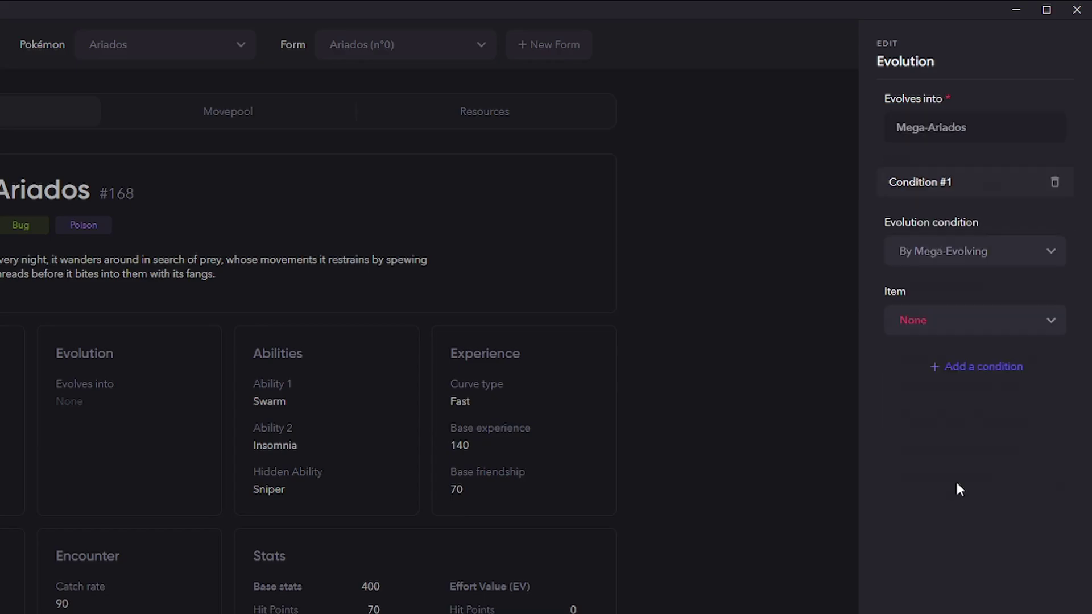
# Step: Choose Nugget as the item for the Mega-Evolving condition and save the project
pyautogui.click(926, 320)
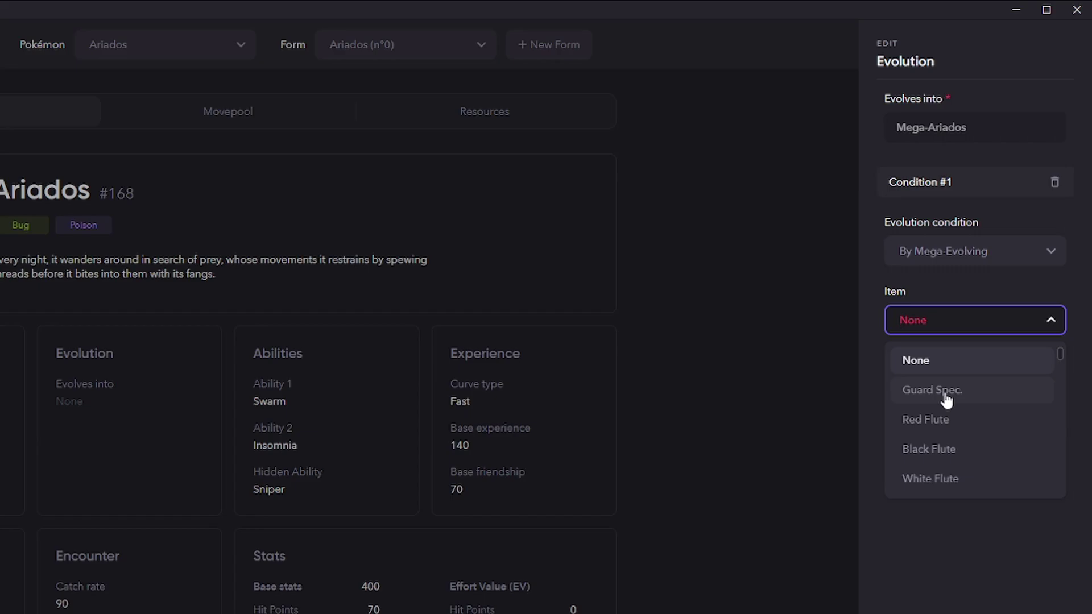
pyautogui.write('nug')
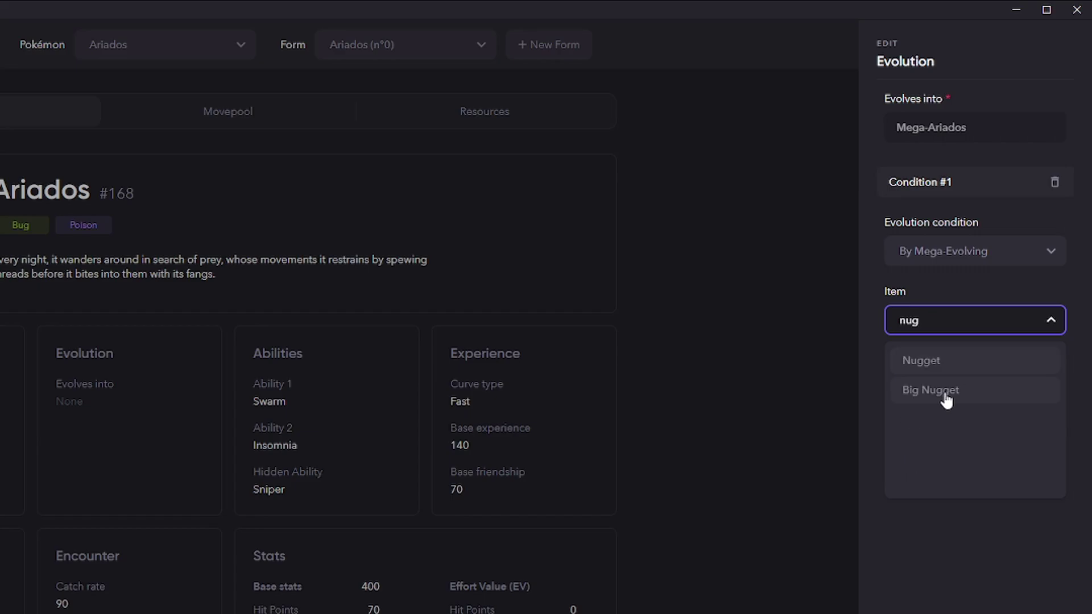
pyautogui.click(937, 364)
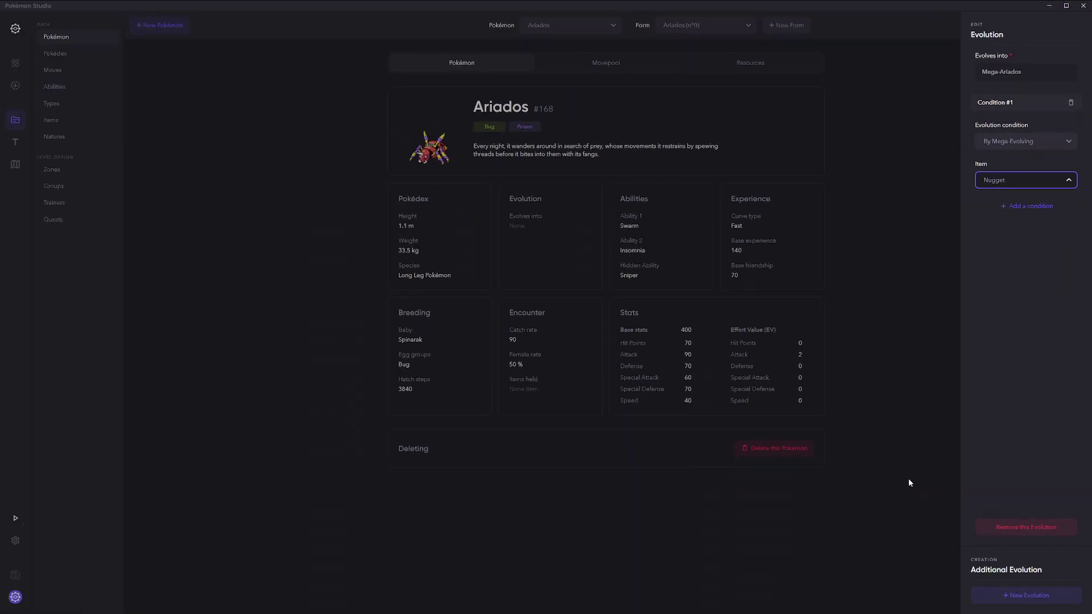
pyautogui.click(909, 482)
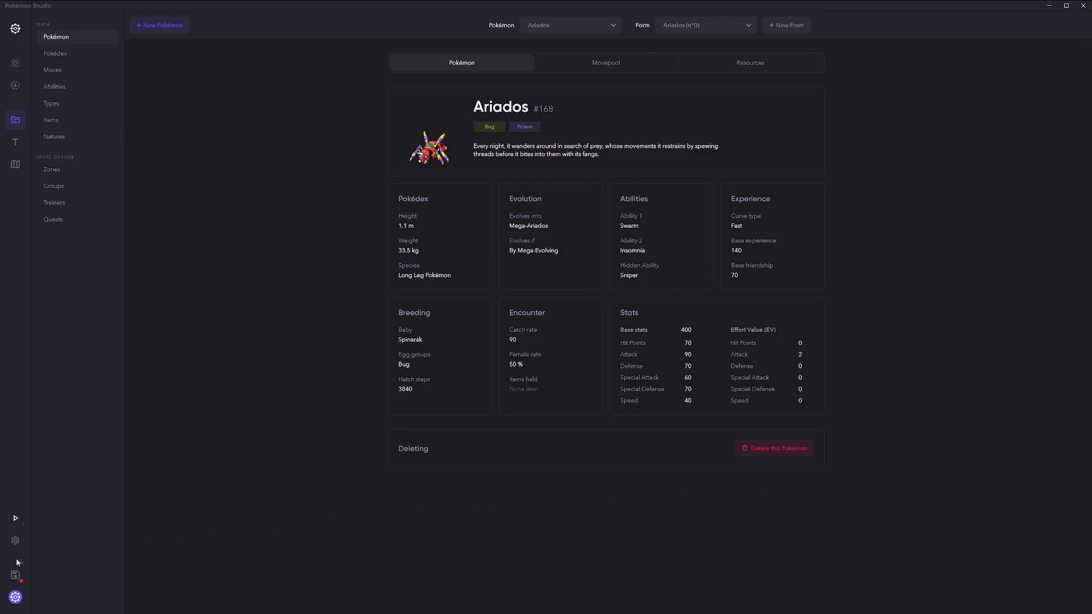
pyautogui.click(15, 574)
# Step: Review the Mega Ariados form's types and evolution data against base Ariados, ending on the base form
pyautogui.click(681, 32)
pyautogui.click(682, 66)
pyautogui.click(691, 25)
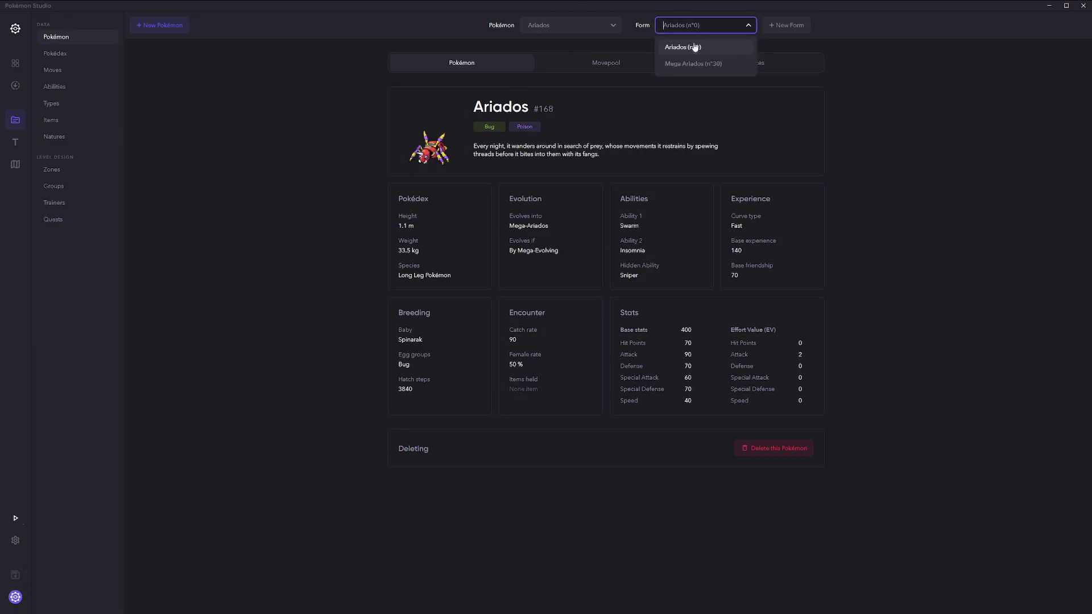
pyautogui.click(694, 63)
pyautogui.click(691, 37)
pyautogui.click(691, 37)
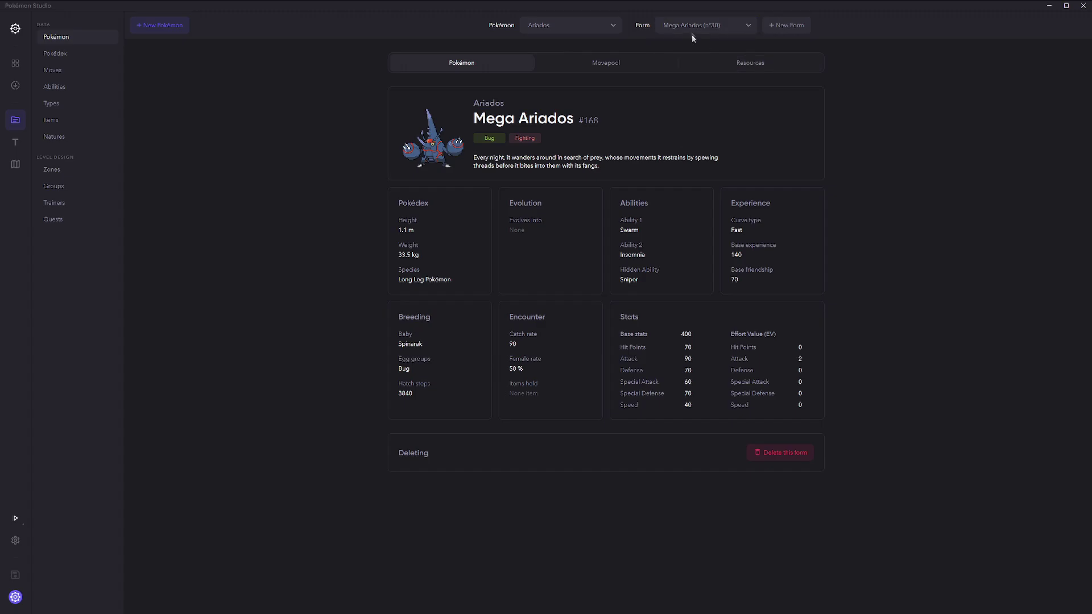
pyautogui.click(690, 37)
pyautogui.click(690, 46)
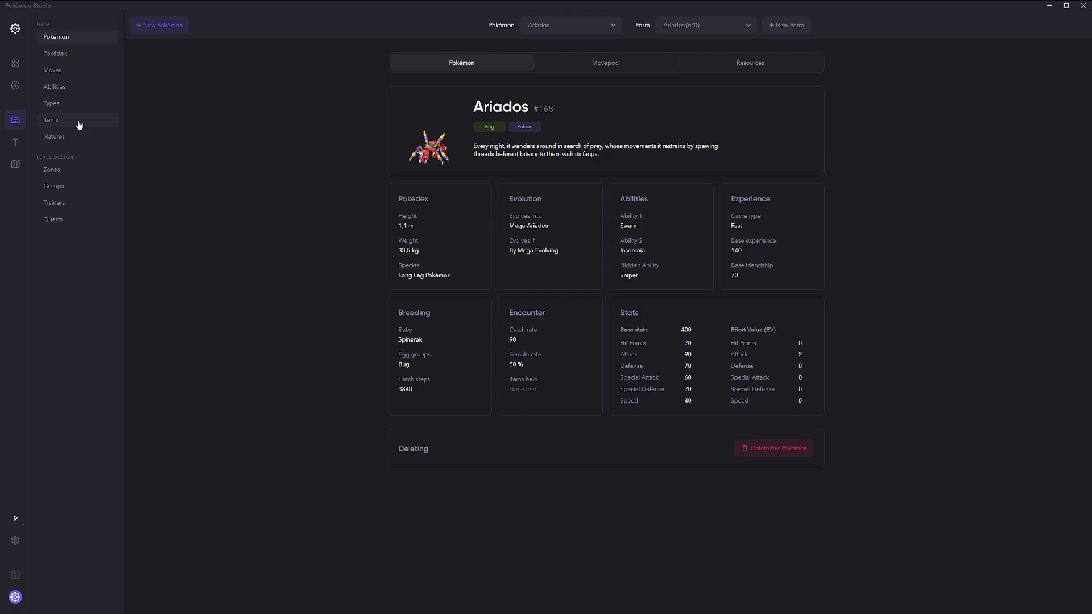
# Step: Launch the project's game with its command console and check the in-game menu from the Laboratory map
pyautogui.click(16, 517)
pyautogui.click(46, 516)
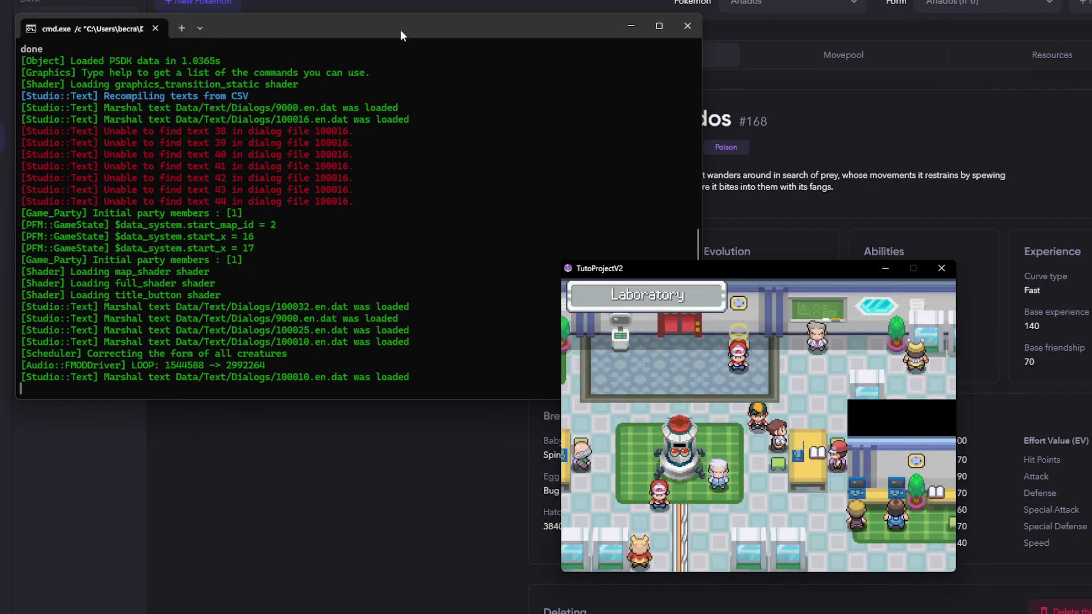
pyautogui.click(398, 24)
pyautogui.click(773, 364)
pyautogui.press('v')
pyautogui.click(861, 332)
pyautogui.press('Escape')
pyautogui.press('Escape')
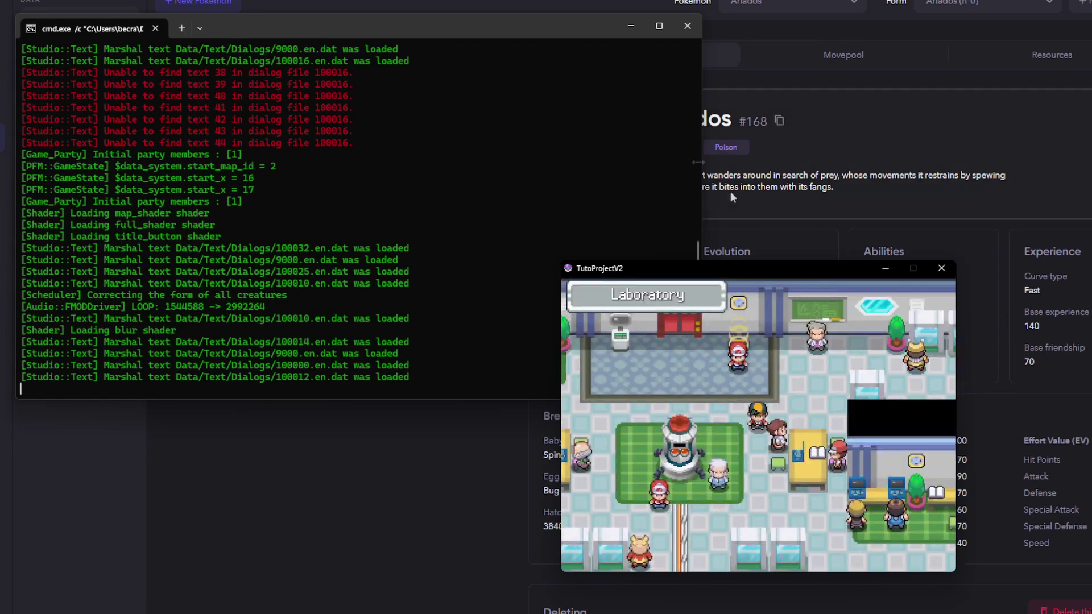
# Step: List the available PSDK console commands with the help command
pyautogui.click(464, 32)
pyautogui.write('h')
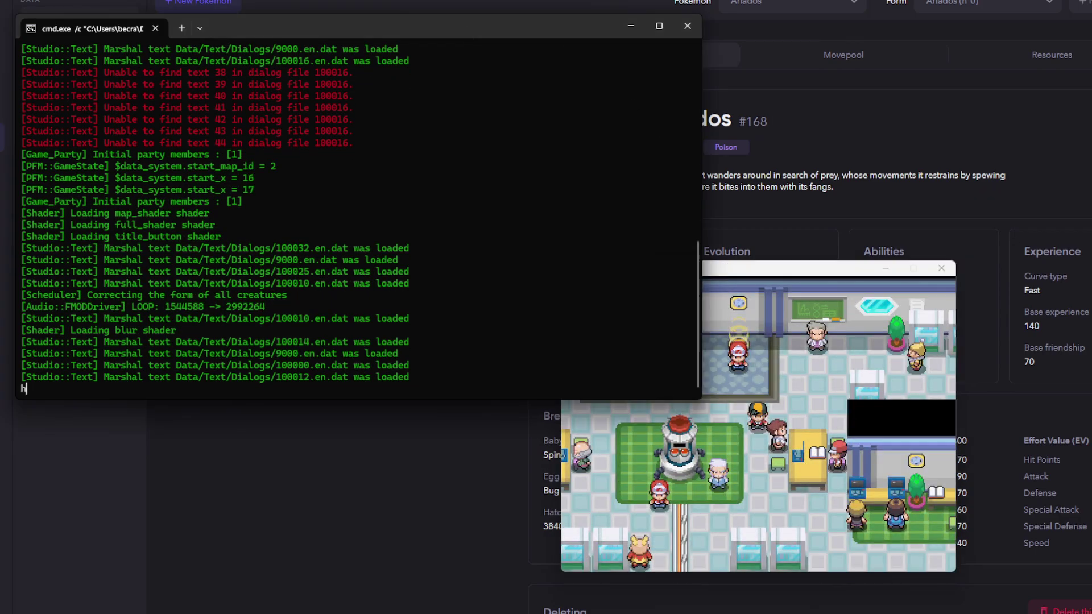
pyautogui.write('elp')
pyautogui.press('Return')
# Step: Remove the first Pokémon from the party with the console command S.MI.withdraw_pokemon_at(0)
pyautogui.write('S.MI.withdraw_poke')
pyautogui.write('mo')
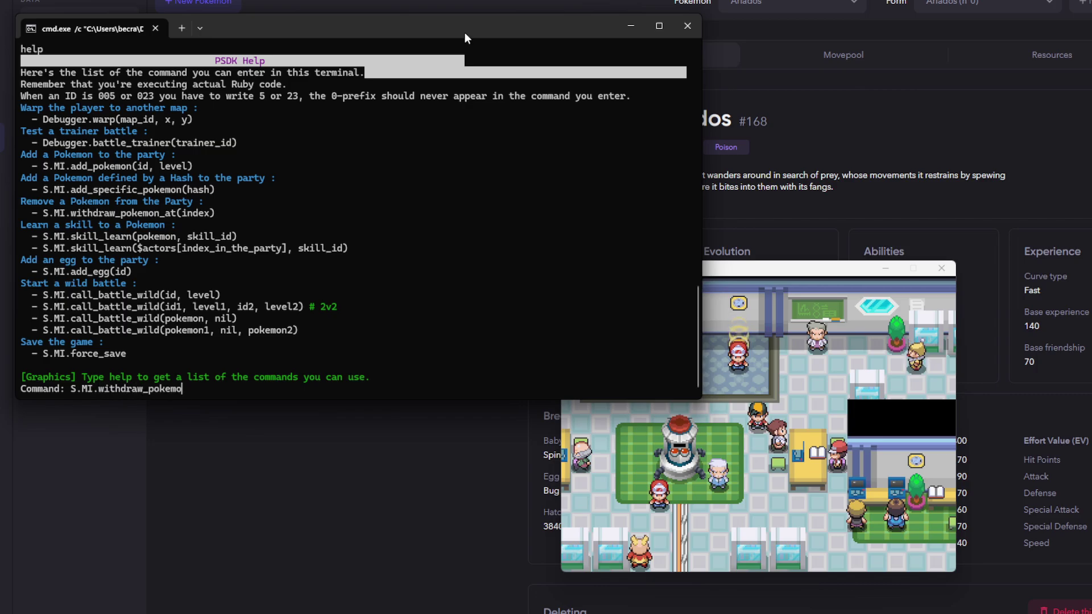
pyautogui.write('n_at(0)')
pyautogui.press('Return')
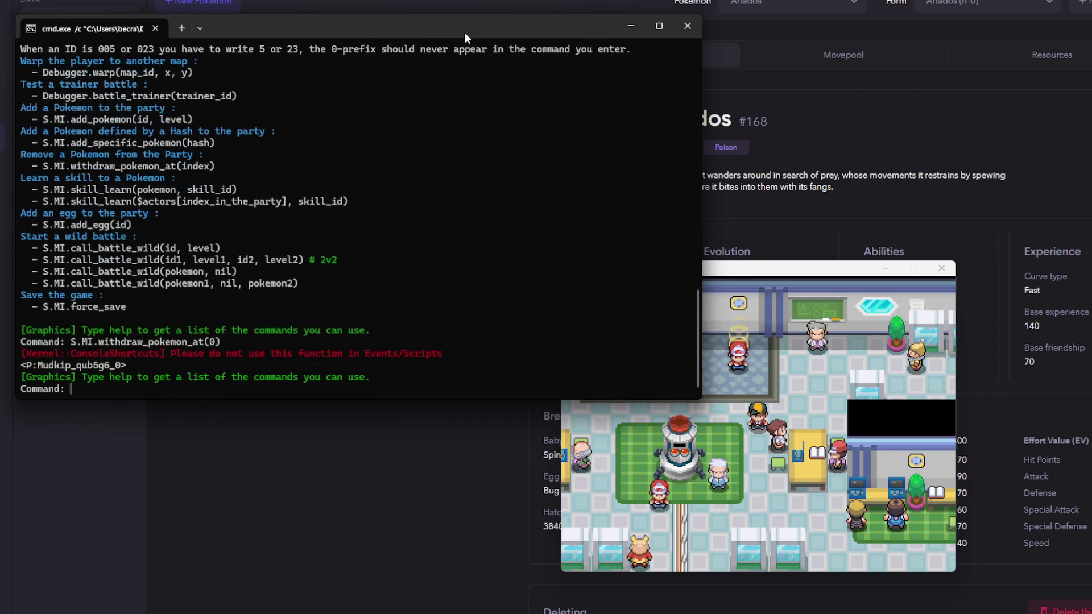
# Step: Add a level 50 Ariados to the party with the console command S.MI.add_pokemon(:ariados, 50)
pyautogui.write('S.MI.add_pokemon(:')
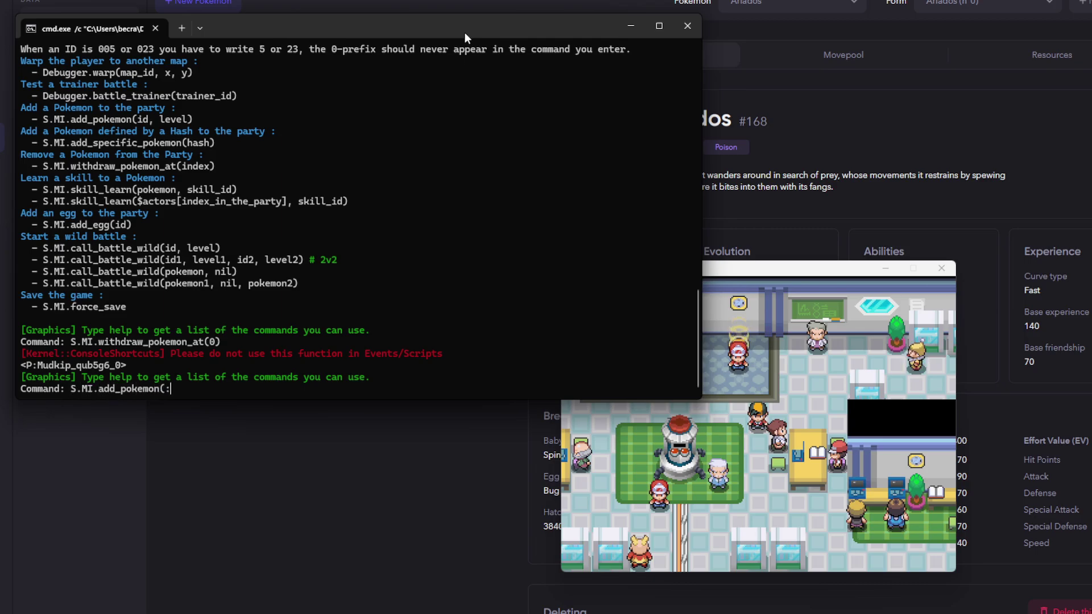
pyautogui.write('ariados)')
pyautogui.write(' 50)')
pyautogui.press('Return')
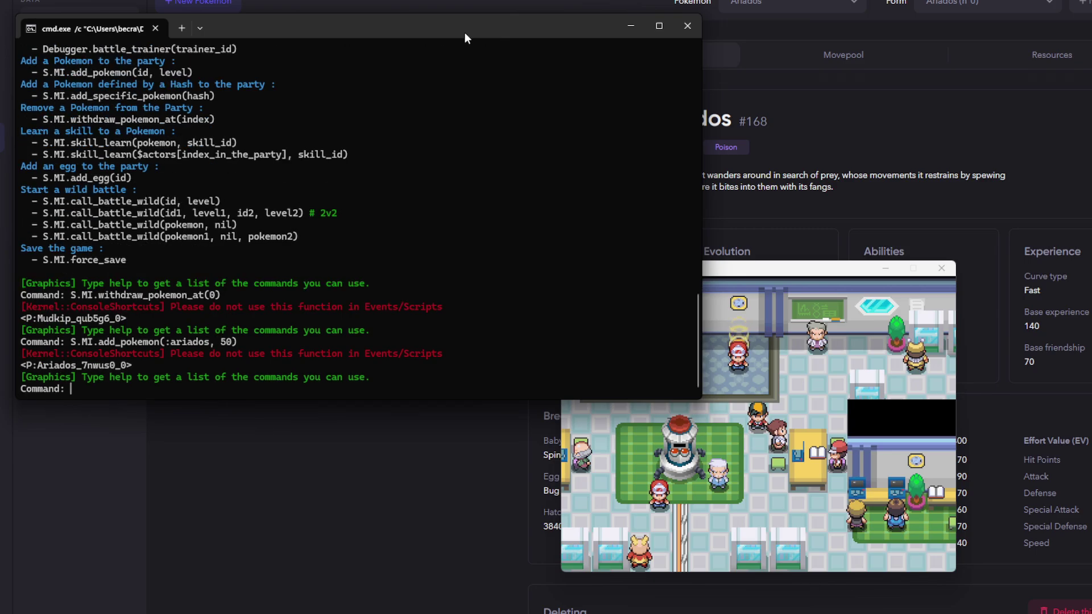
# Step: Give the player a Nugget with the console command S.MI.give_item(:nugget)
pyautogui.write('S.MI.give_item(:nugget)')
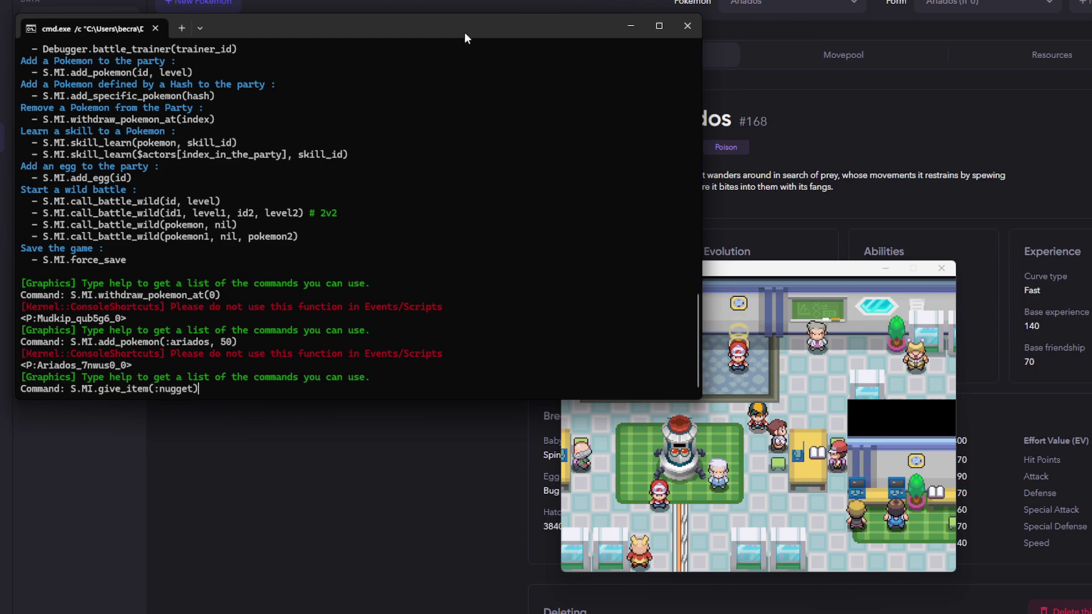
pyautogui.press('Return')
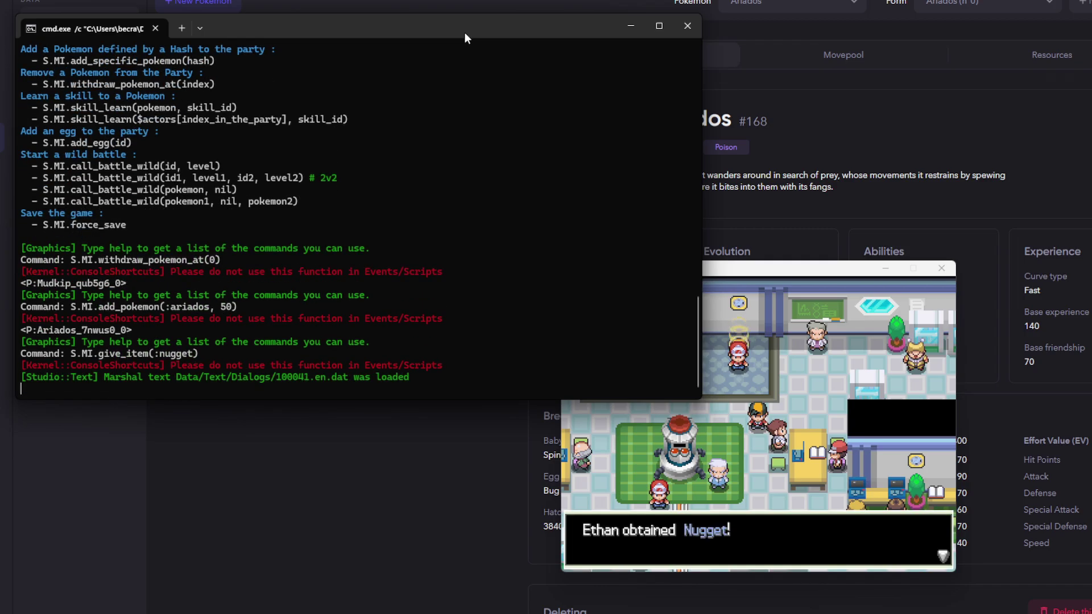
pyautogui.click(858, 384)
# Step: Open the in-game party and view Ariados's summary
pyautogui.press('v')
pyautogui.click(856, 343)
pyautogui.click(853, 498)
pyautogui.click(865, 504)
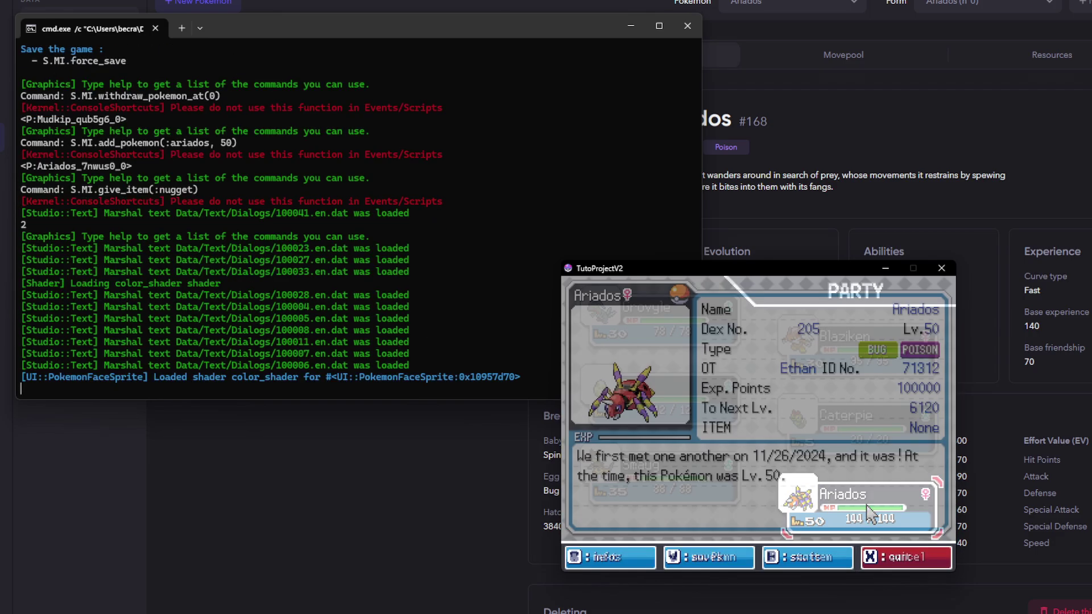
pyautogui.press('x')
# Step: Give Ariados the Nugget from the bag as its held item
pyautogui.click(885, 509)
pyautogui.click(903, 505)
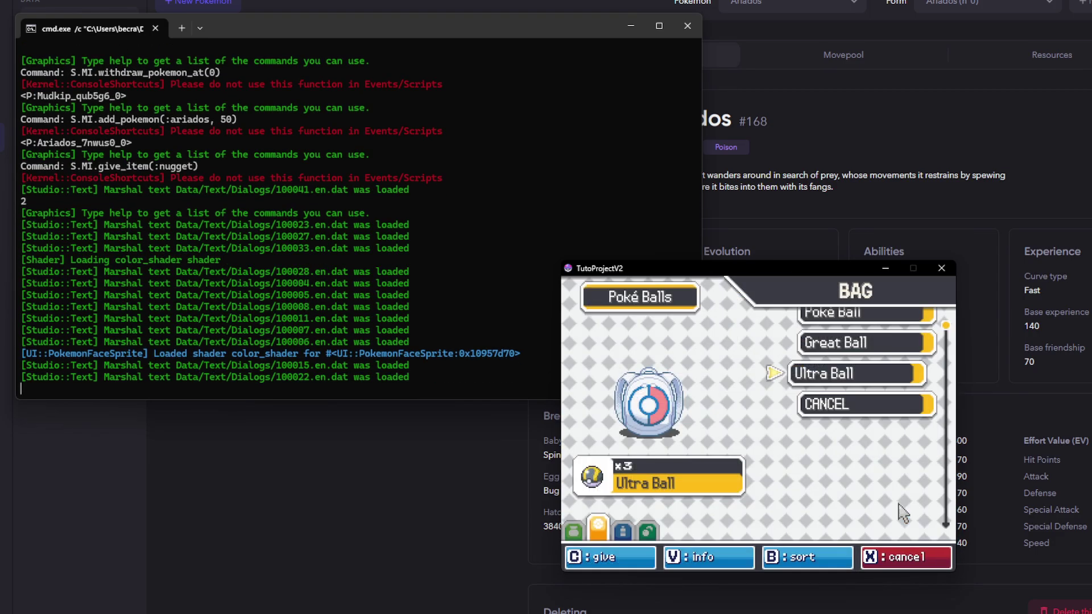
pyautogui.scroll(2, 851, 432)
pyautogui.press('Left')
pyautogui.press('c')
pyautogui.press('c')
pyautogui.press('x')
# Step: Swap Ariados with Grovyle so it leads the party, and return to the map
pyautogui.click(878, 345)
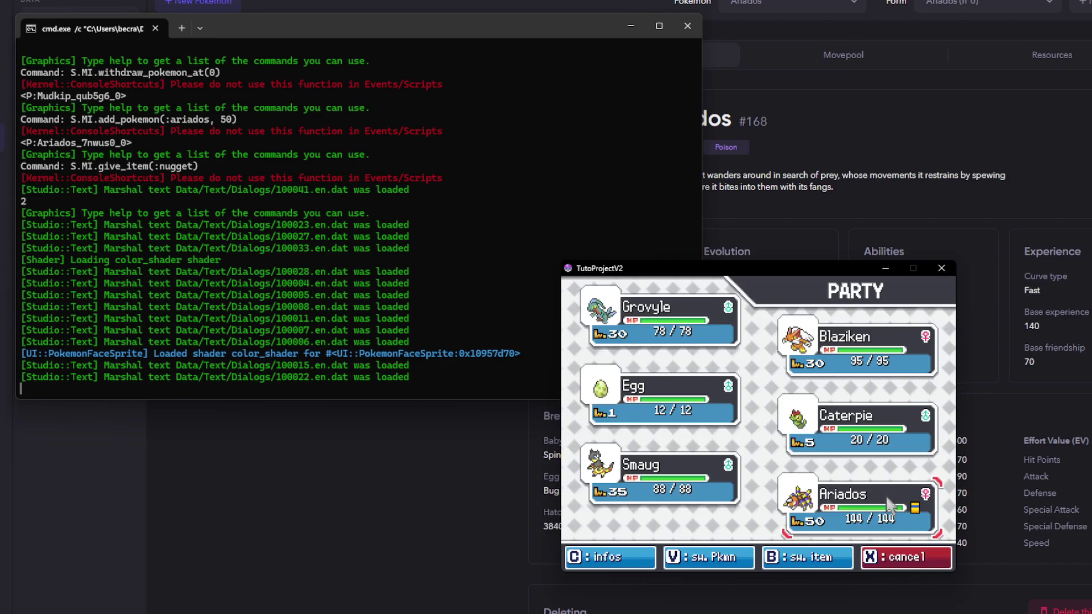
pyautogui.click(859, 506)
pyautogui.click(898, 485)
pyautogui.press('x')
pyautogui.press('x')
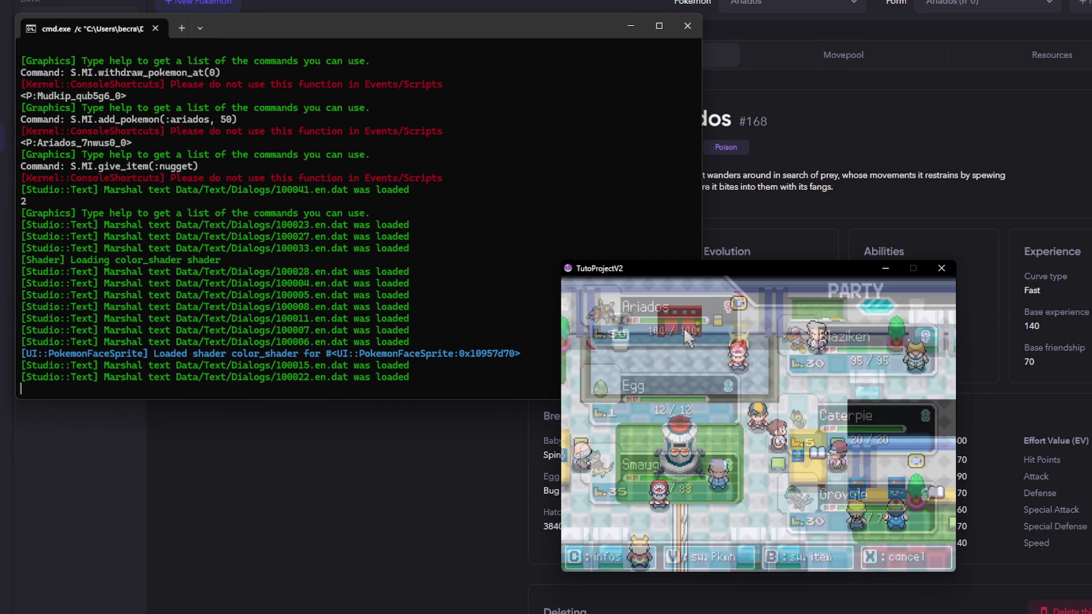
pyautogui.press('x')
# Step: Start a wild battle against a level 5 Pikachu with the console command S.MI.call_battle_wild(:pikachu,5)
pyautogui.click(392, 31)
pyautogui.write('S.MI.call')
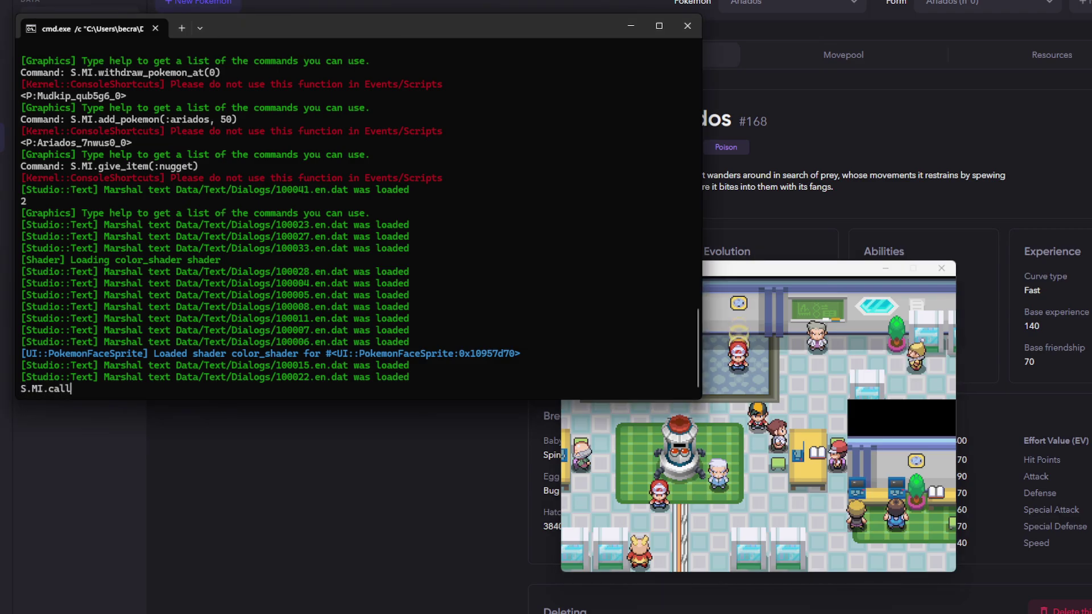
pyautogui.write('_battle_wild(:pikachu,5)')
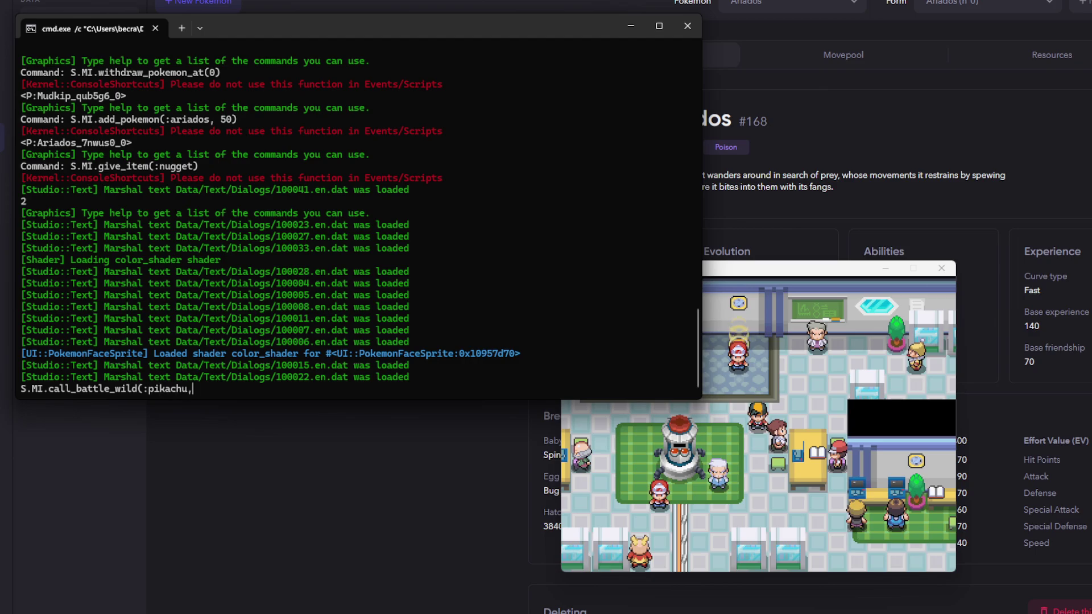
pyautogui.press('Return')
pyautogui.click(799, 444)
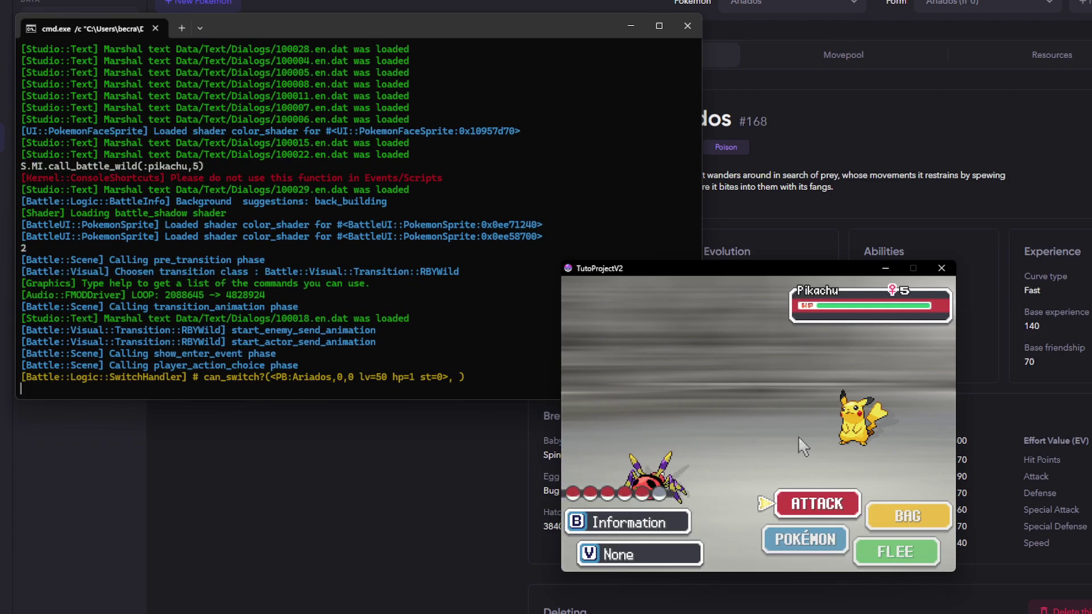
# Step: Check Ariados's attack choices in the Pikachu battle and flee back to the map
pyautogui.press('Return')
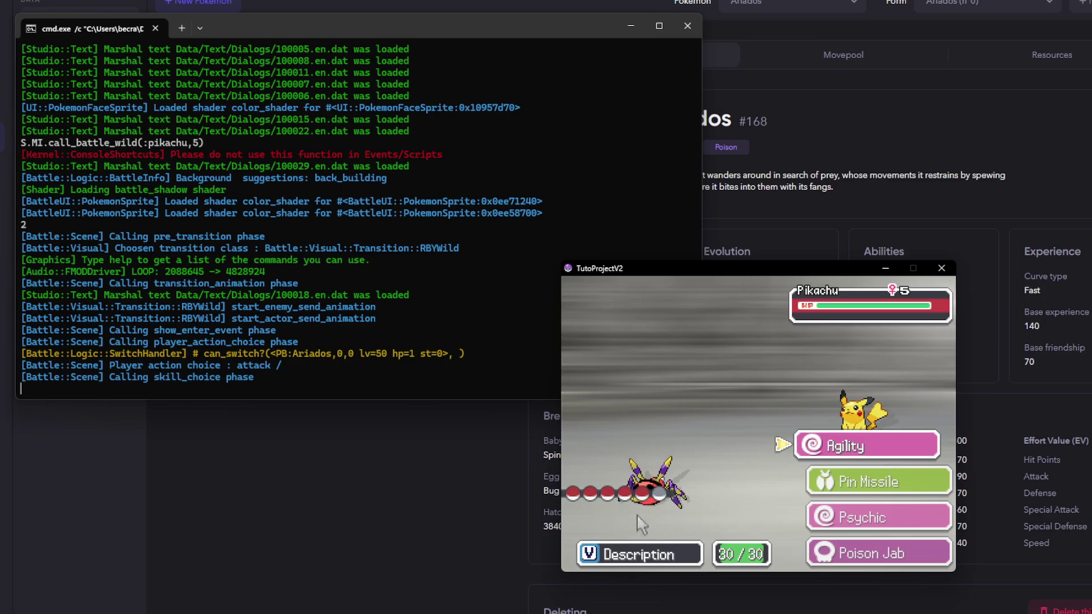
pyautogui.press('Escape')
pyautogui.press('Down')
pyautogui.press('Right')
pyautogui.press('Return')
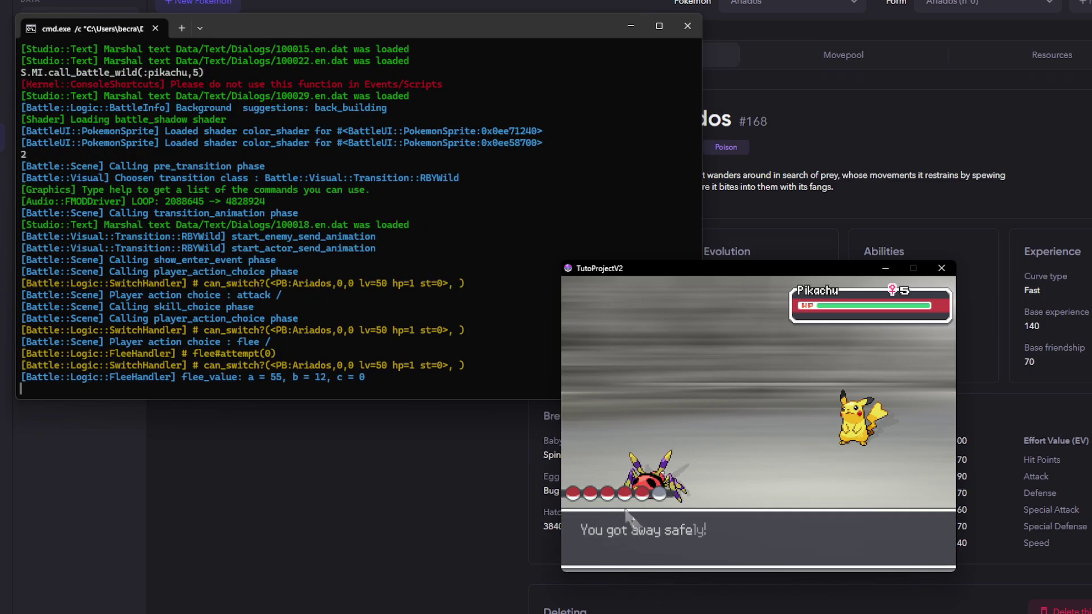
pyautogui.press('Return')
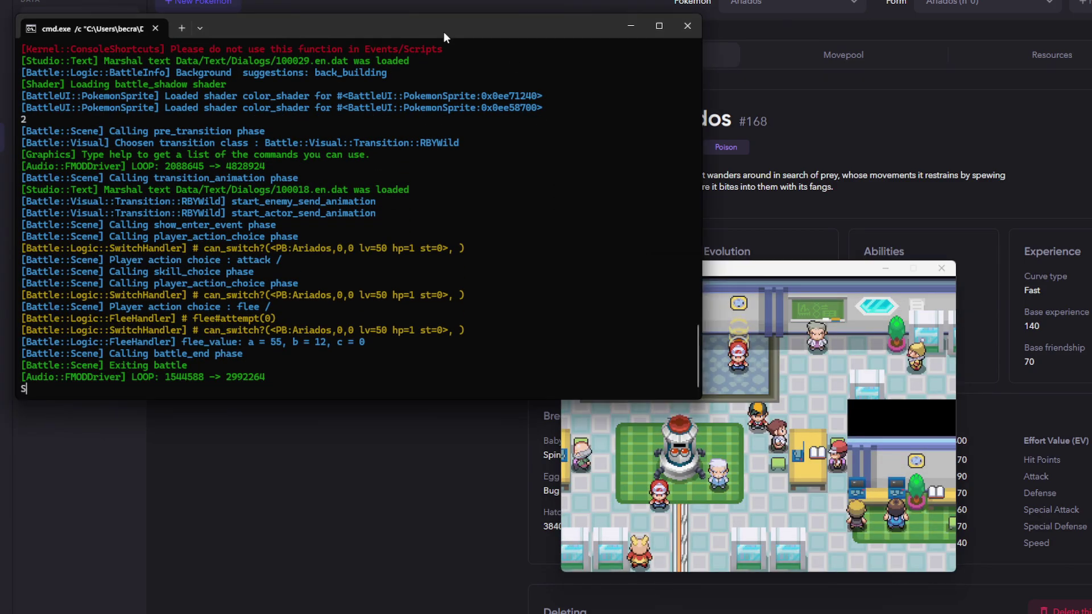
# Step: Save the current in-game progress from the Laboratory map
pyautogui.press('v')
pyautogui.click(867, 453)
pyautogui.press('Return')
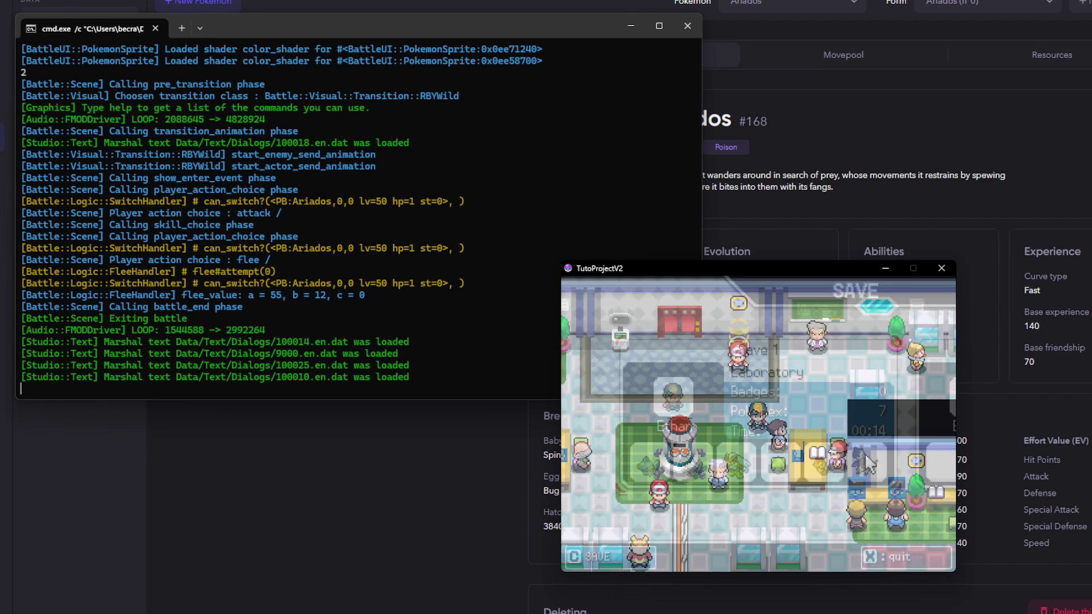
# Step: Give the player a Mega Bracelet with the console command give_item(:mega_bracelet) and dismiss the obtained-item message
pyautogui.click(458, 29)
pyautogui.write('.MI')
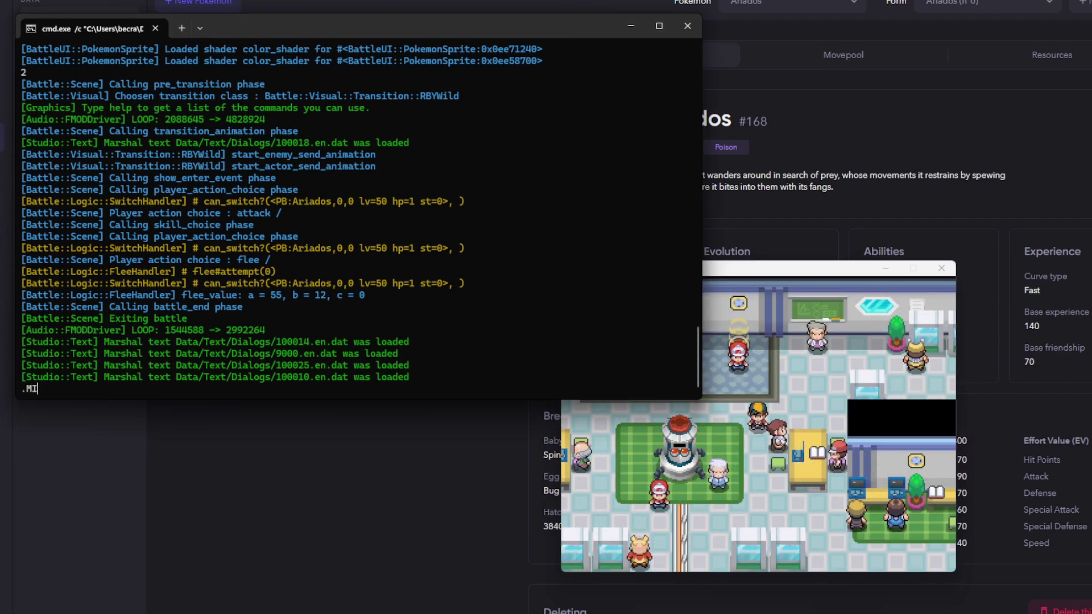
pyautogui.write('.give_item(:mega_brac')
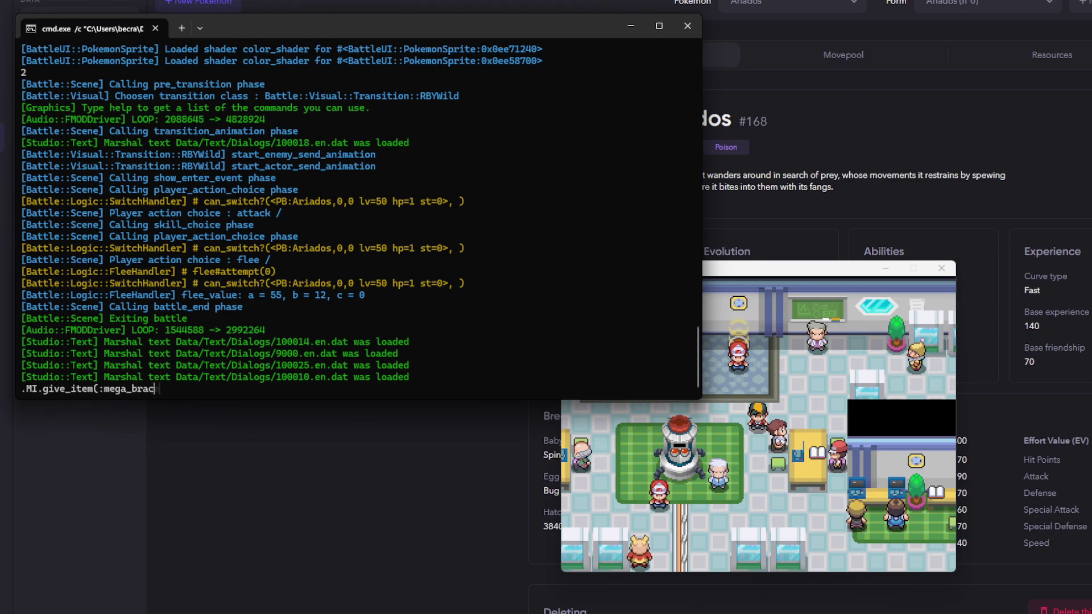
pyautogui.write('elet)')
pyautogui.press('Return')
pyautogui.click(716, 397)
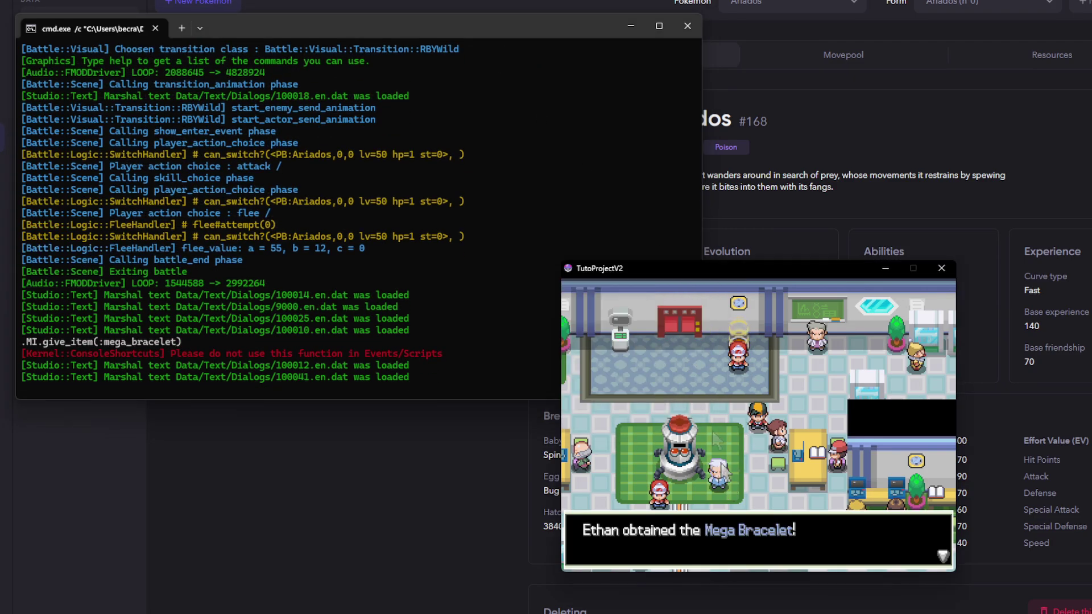
pyautogui.click(713, 521)
# Step: Start another wild battle against a level 5 Pikachu with the console command S.MI.call_battle_wild(:pikachu,5)
pyautogui.click(442, 28)
pyautogui.write('S.MI.')
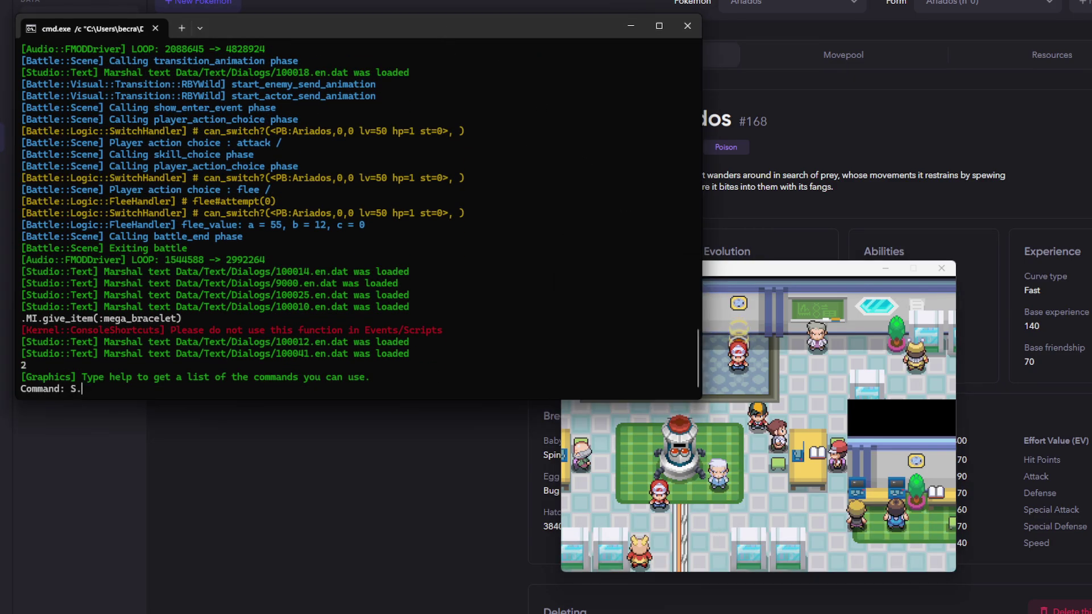
pyautogui.write('call_battle_wild(:pikachu,5)')
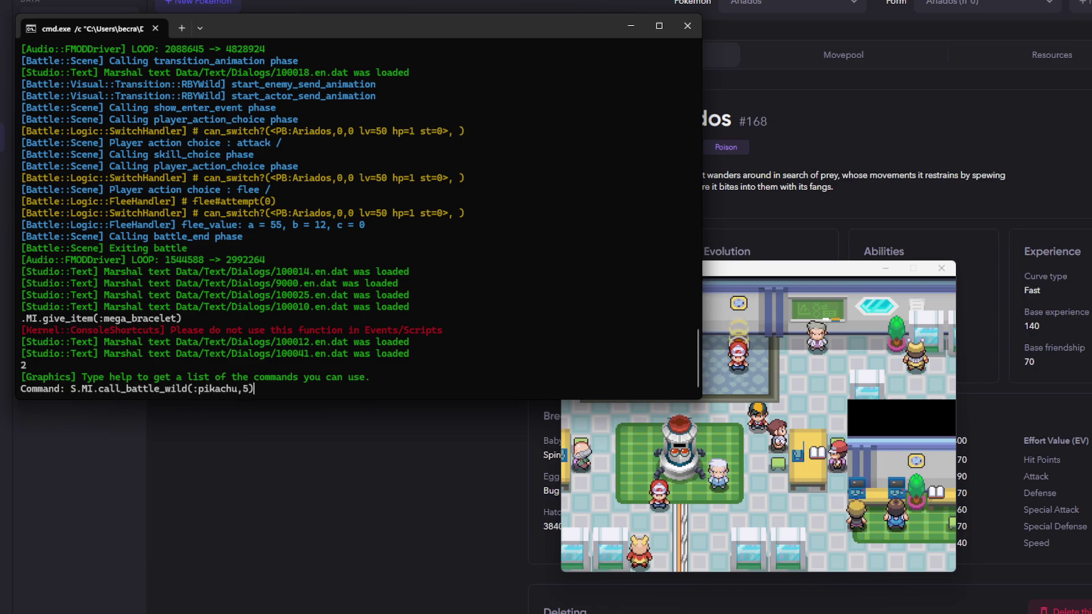
pyautogui.press('Return')
pyautogui.click(813, 443)
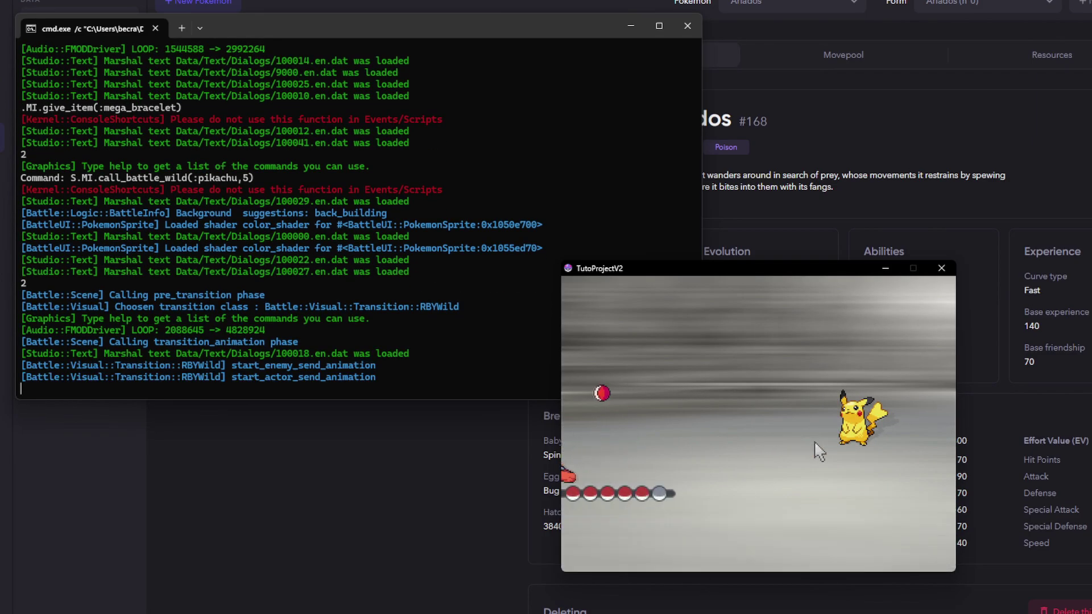
# Step: Activate Mega Evolution for Ariados in the attack choices and attack the wild Pikachu with Psychic
pyautogui.press('Return')
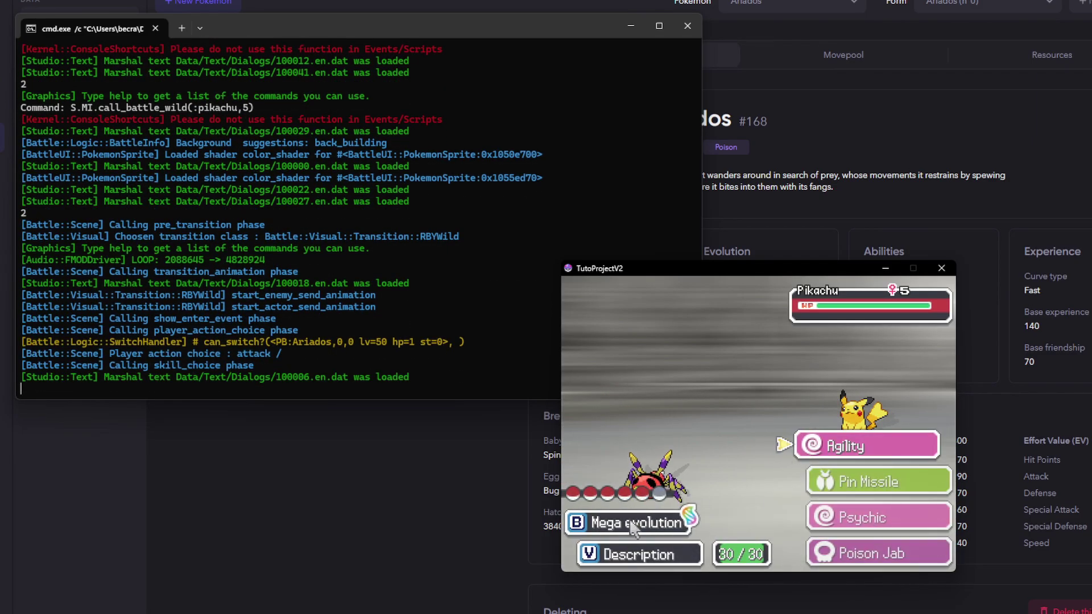
pyautogui.press('v')
pyautogui.press('v')
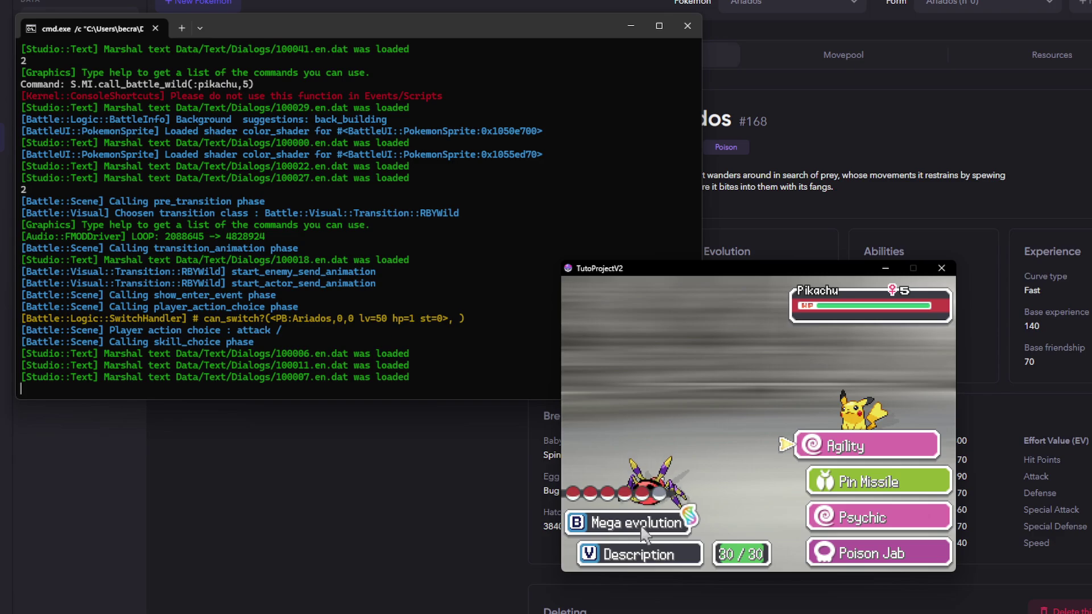
pyautogui.press('Down')
pyautogui.press('Down')
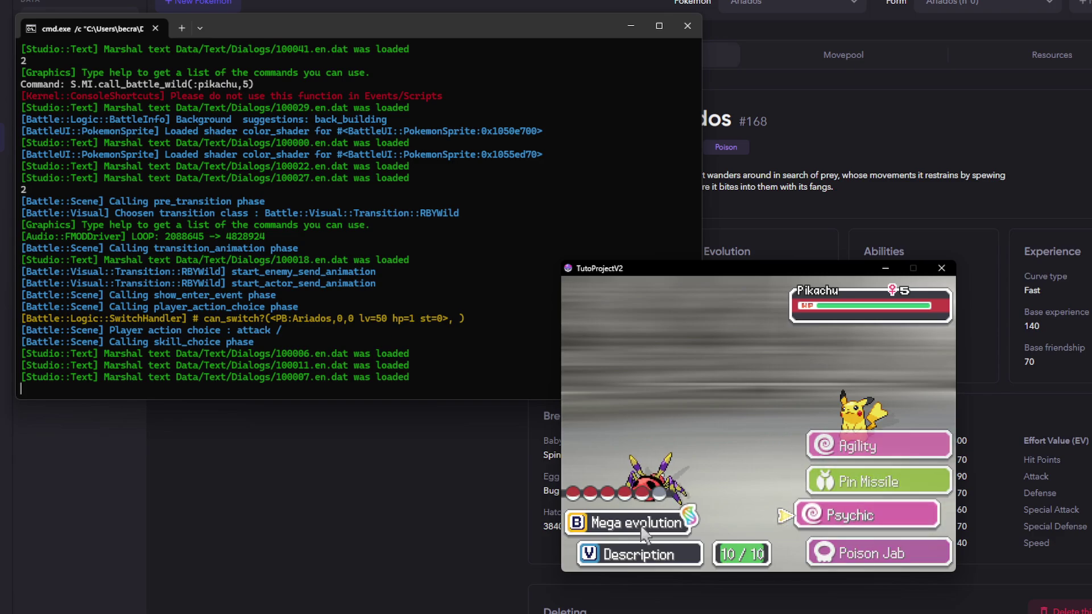
pyautogui.press('Return')
pyautogui.press('Return')
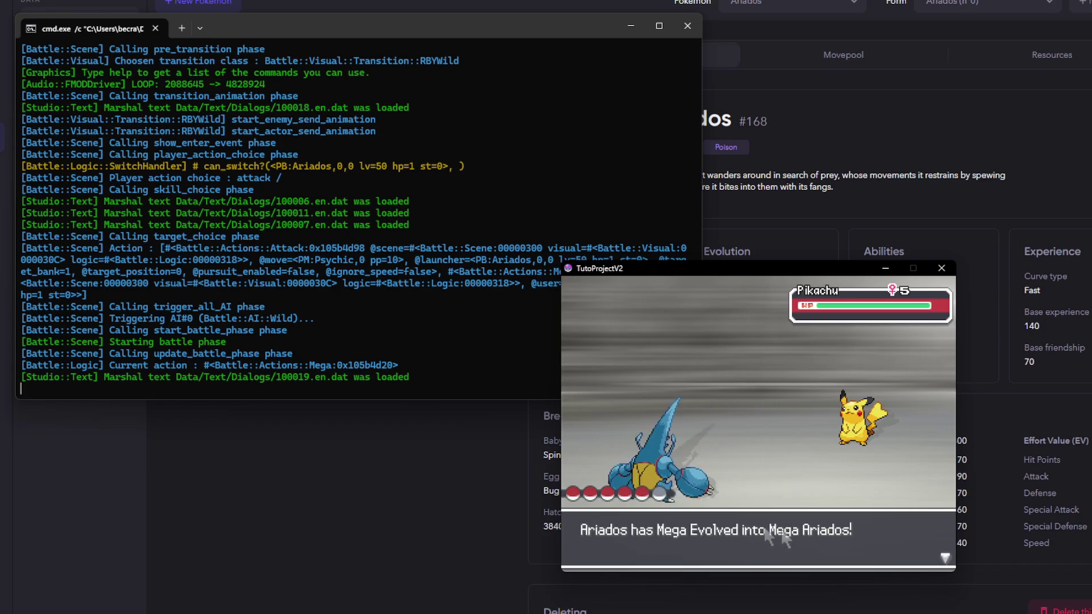
pyautogui.press('Return')
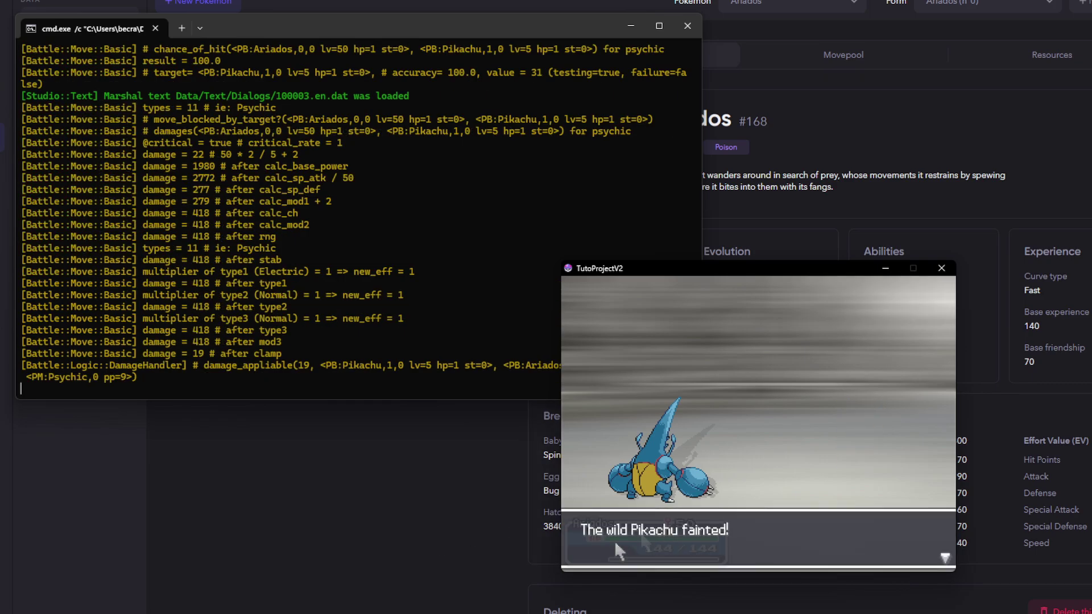
# Step: Dismiss the end-of-battle messages and close the test game with its console
pyautogui.click(751, 535)
pyautogui.click(752, 535)
pyautogui.click(694, 27)
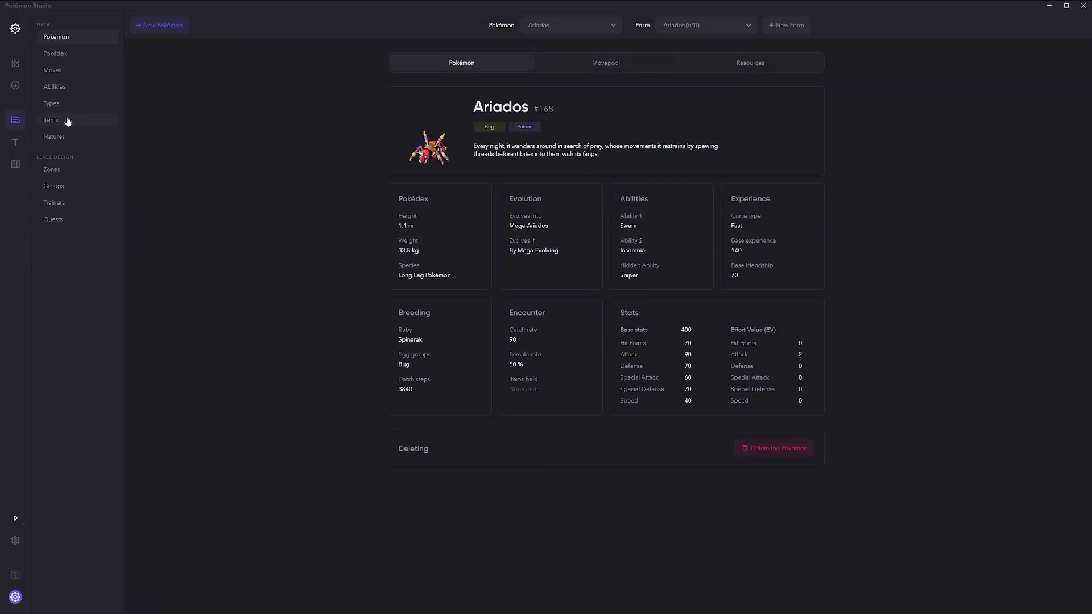
# Step: Start a new item in the Pokémon Studio item database and name it Epic Evolving Glasses
pyautogui.click(66, 121)
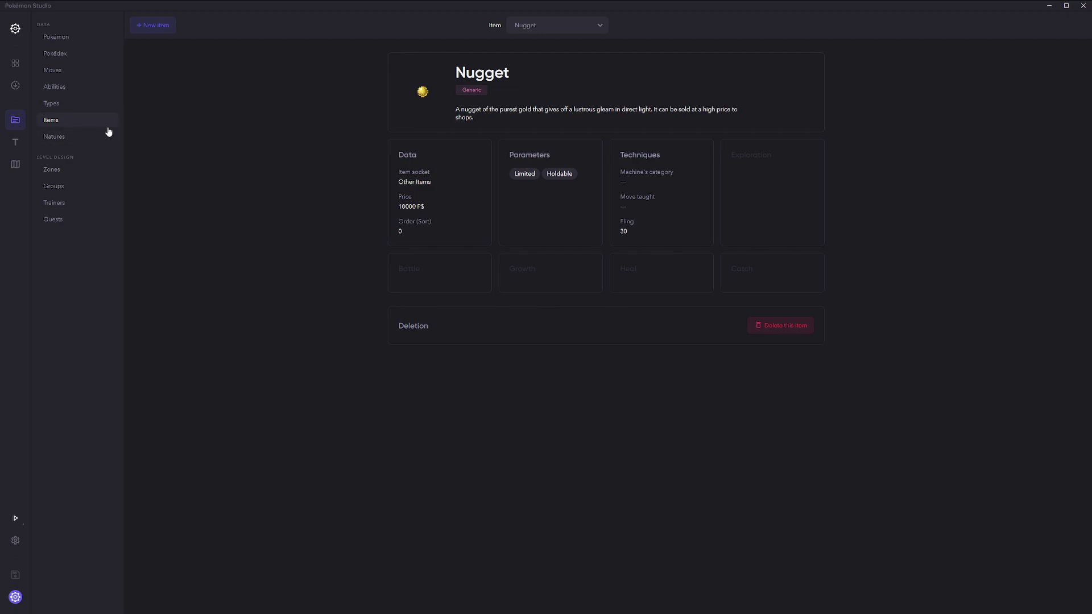
pyautogui.click(151, 29)
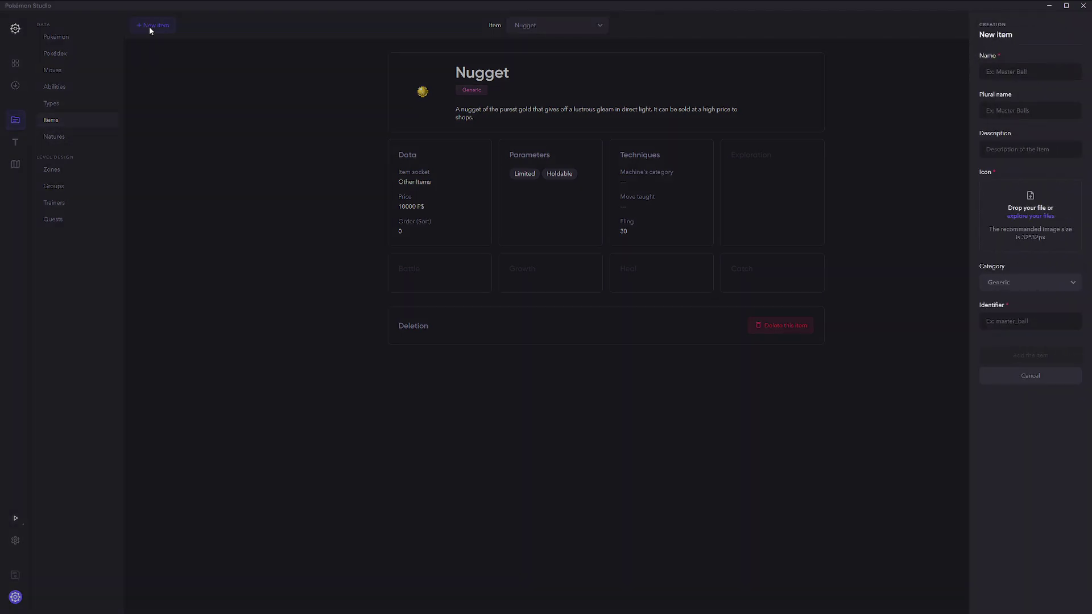
pyautogui.click(1032, 69)
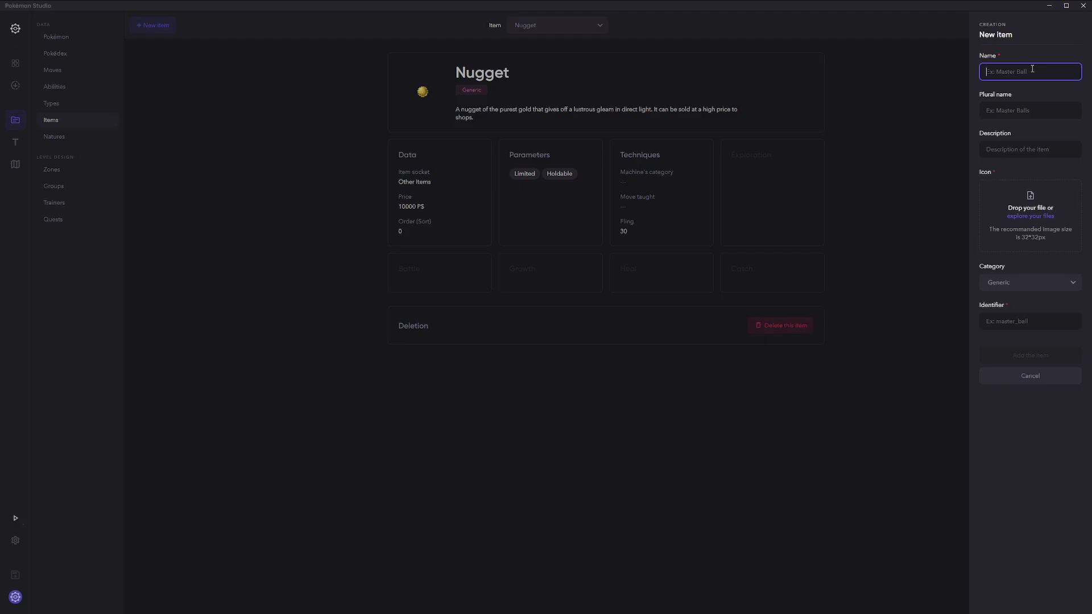
pyautogui.write('Epic Evolving Glasses')
pyautogui.click(1005, 152)
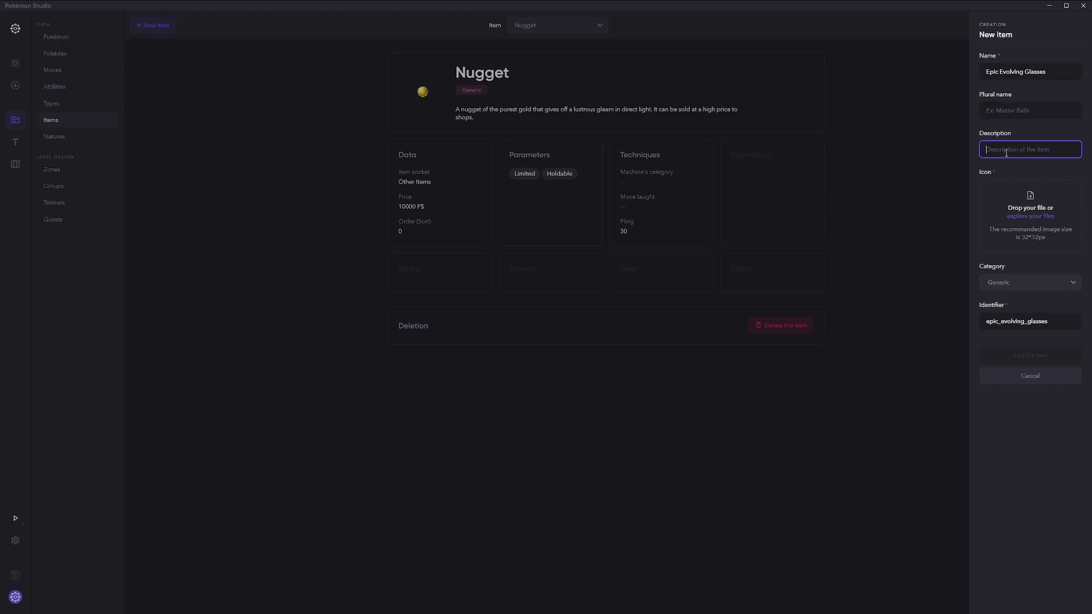
# Step: Set the new item's icon to an image from the project's graphics/icons folder
pyautogui.click(1030, 217)
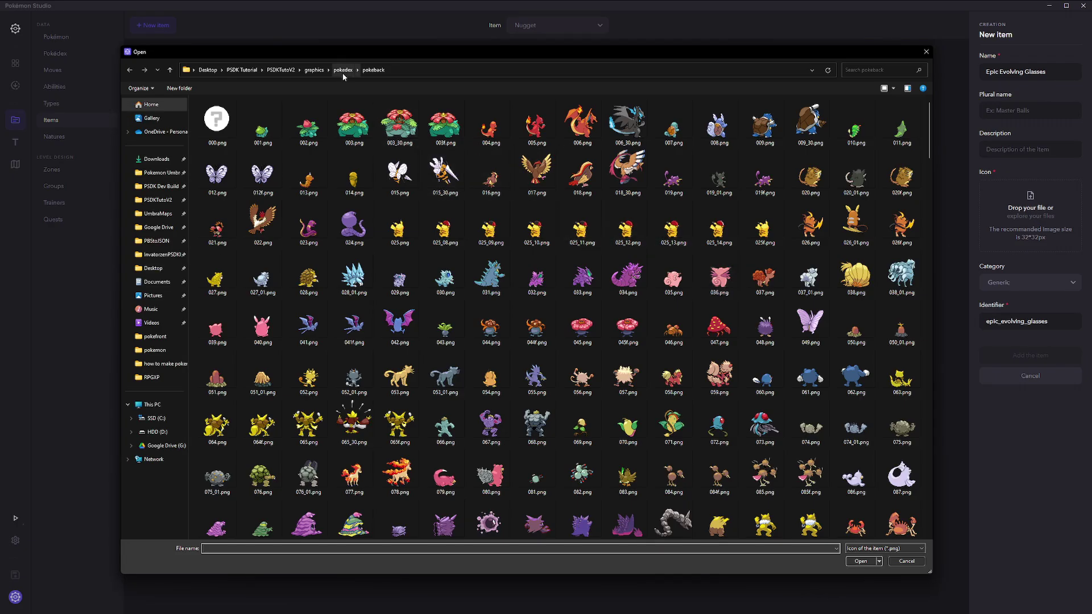
pyautogui.click(314, 69)
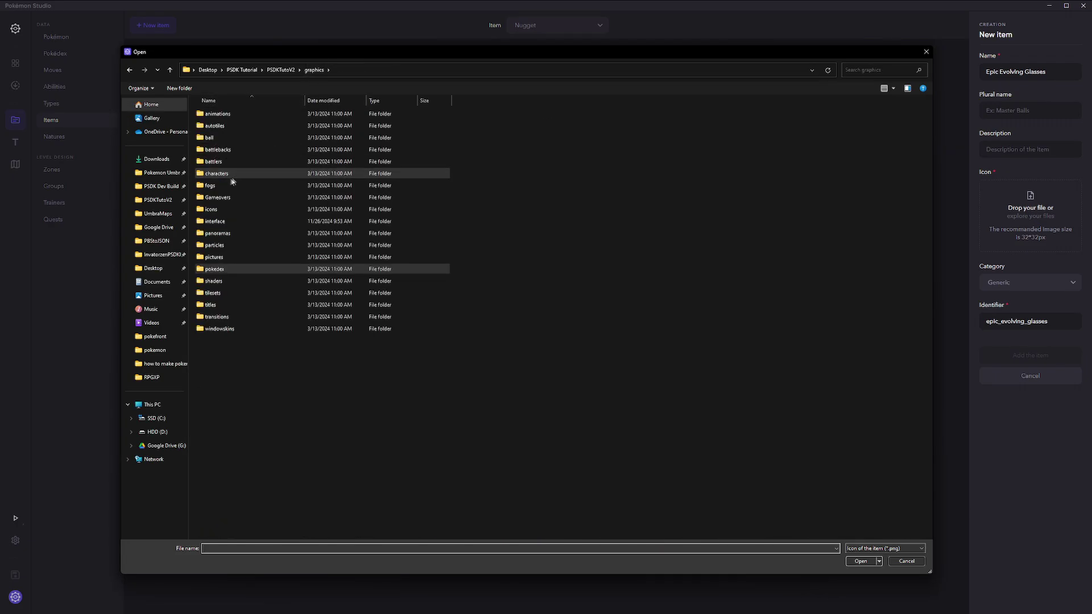
pyautogui.doubleClick(211, 209)
pyautogui.doubleClick(213, 137)
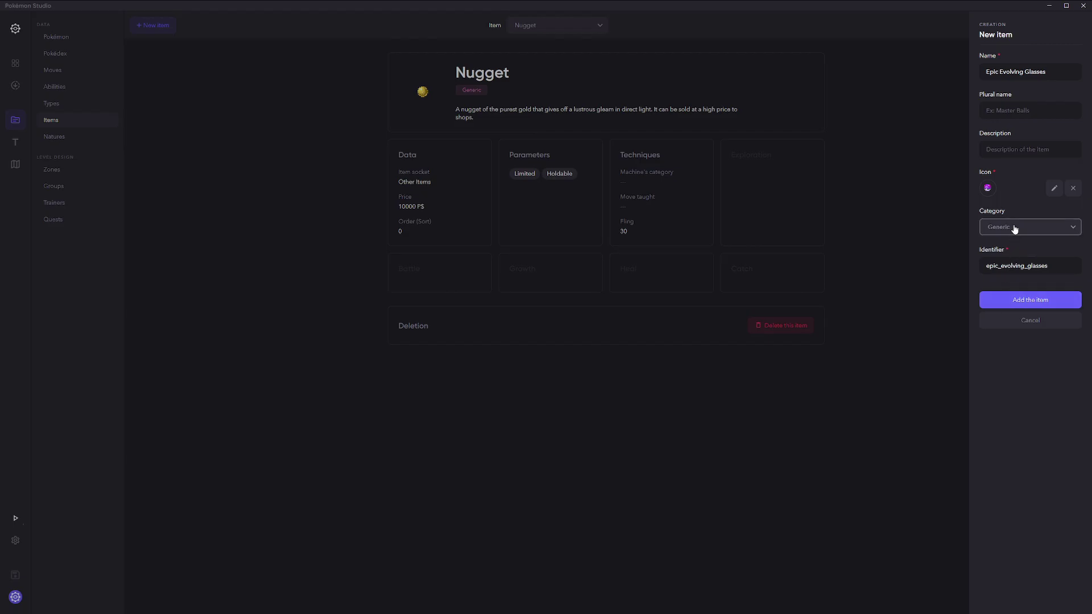
# Step: Keep the Generic category for Epic Evolving Glasses and add the item to the project
pyautogui.click(1007, 230)
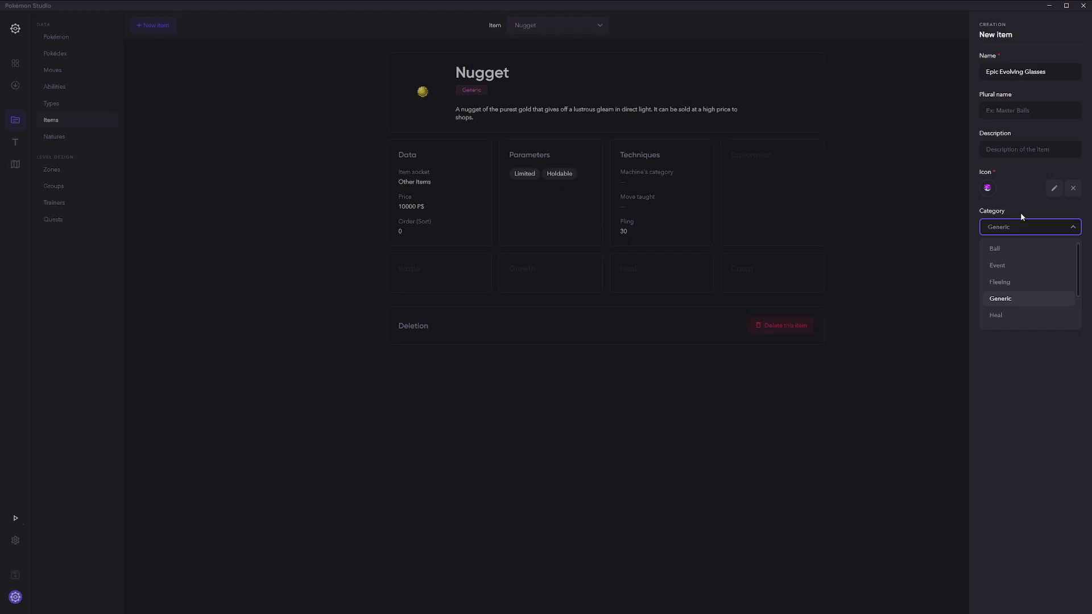
pyautogui.click(998, 300)
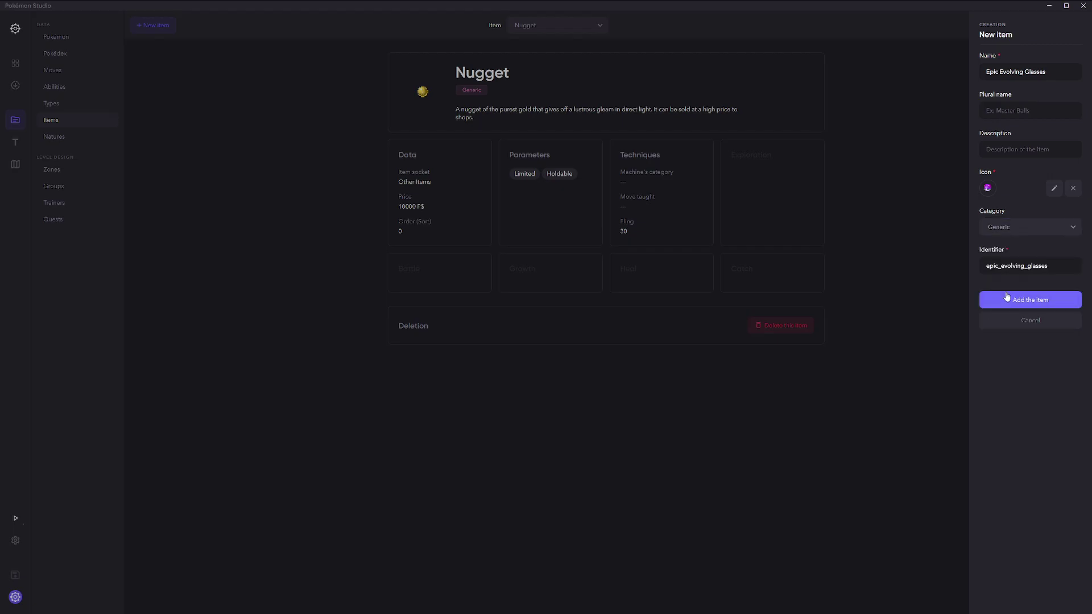
pyautogui.click(1005, 301)
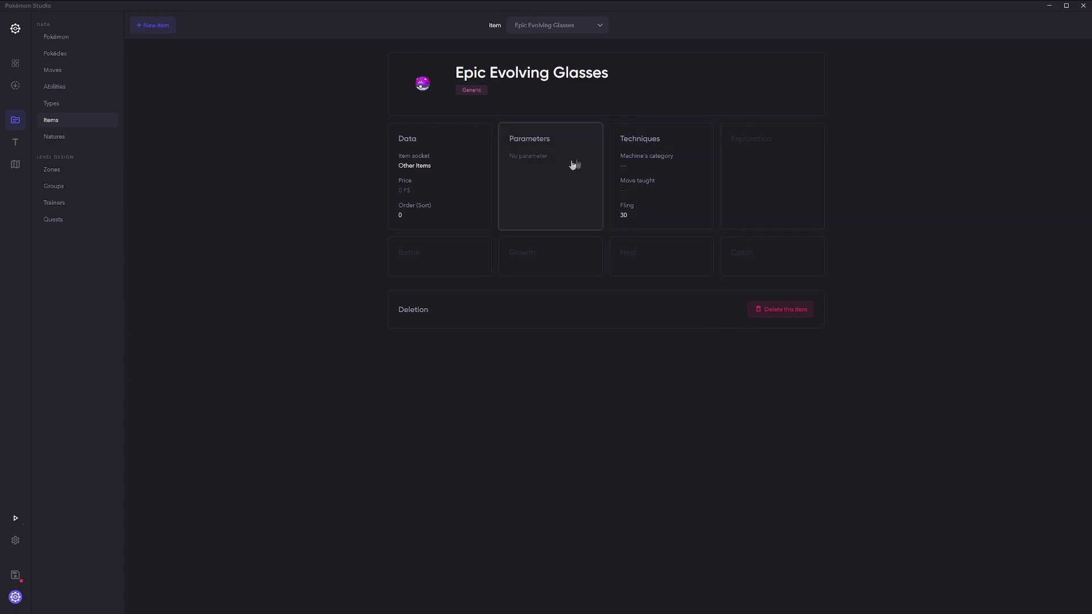
# Step: Enable Limited use and Can be held in the parameters of Epic Evolving Glasses
pyautogui.click(536, 164)
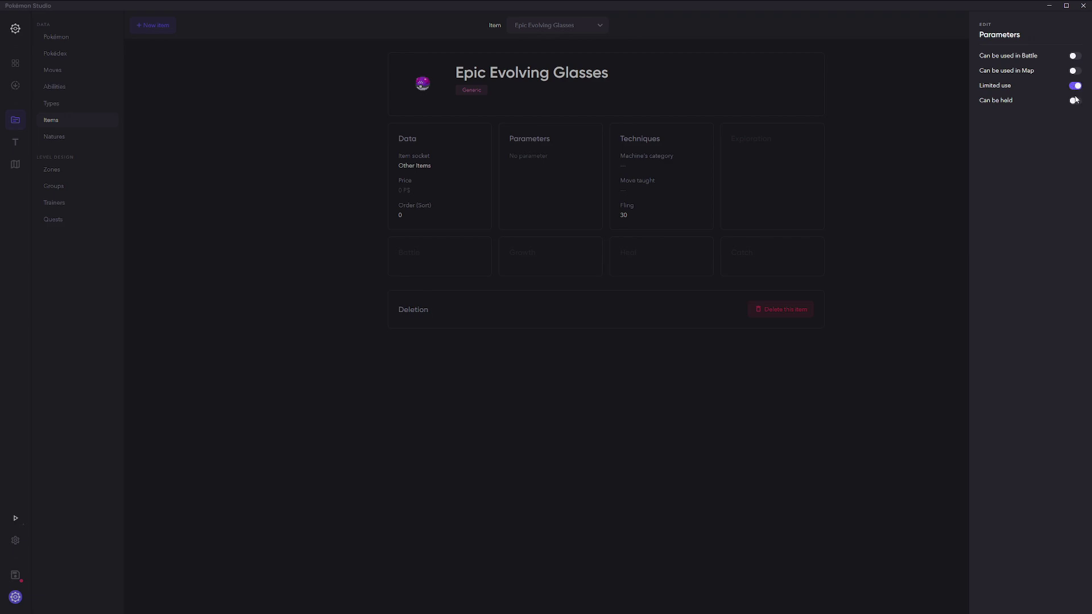
pyautogui.click(864, 147)
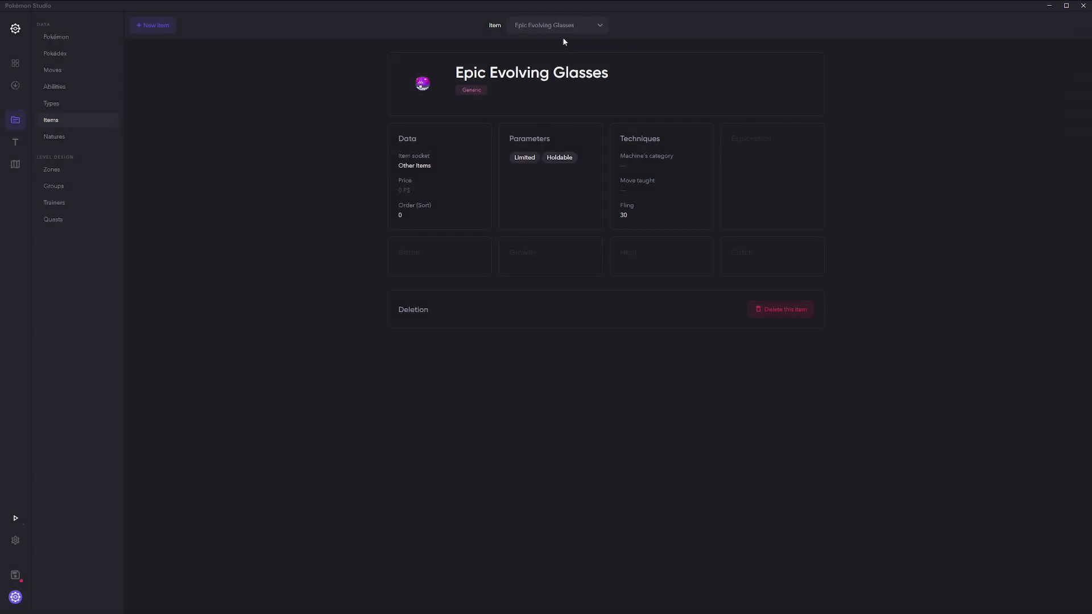
# Step: Examine the Latiosite item's parameters for comparison and return to Epic Evolving Glasses
pyautogui.click(559, 25)
pyautogui.write('lat')
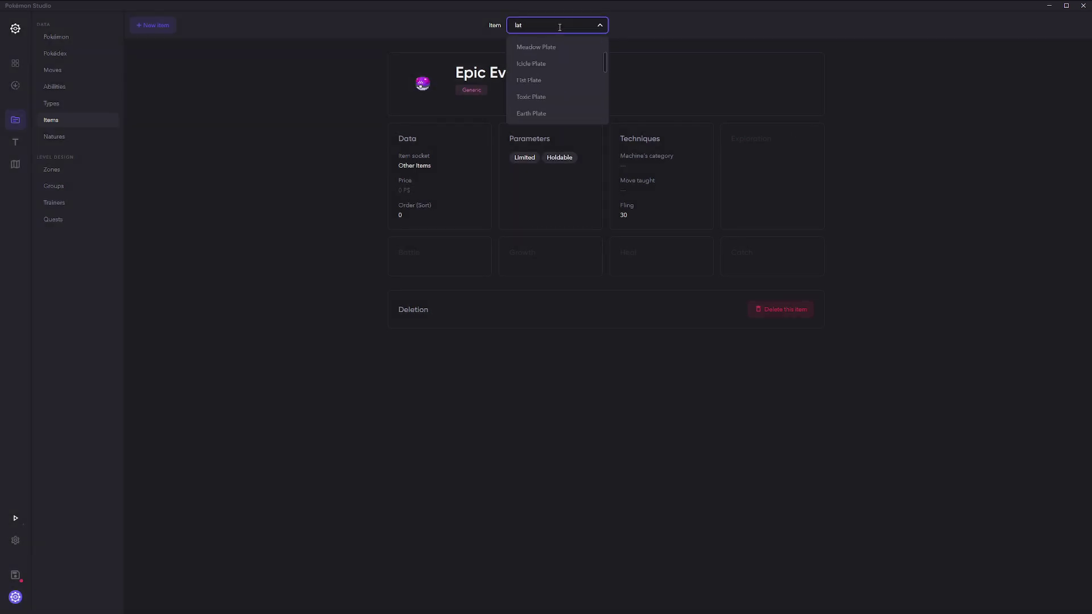
pyautogui.write('io')
pyautogui.click(531, 46)
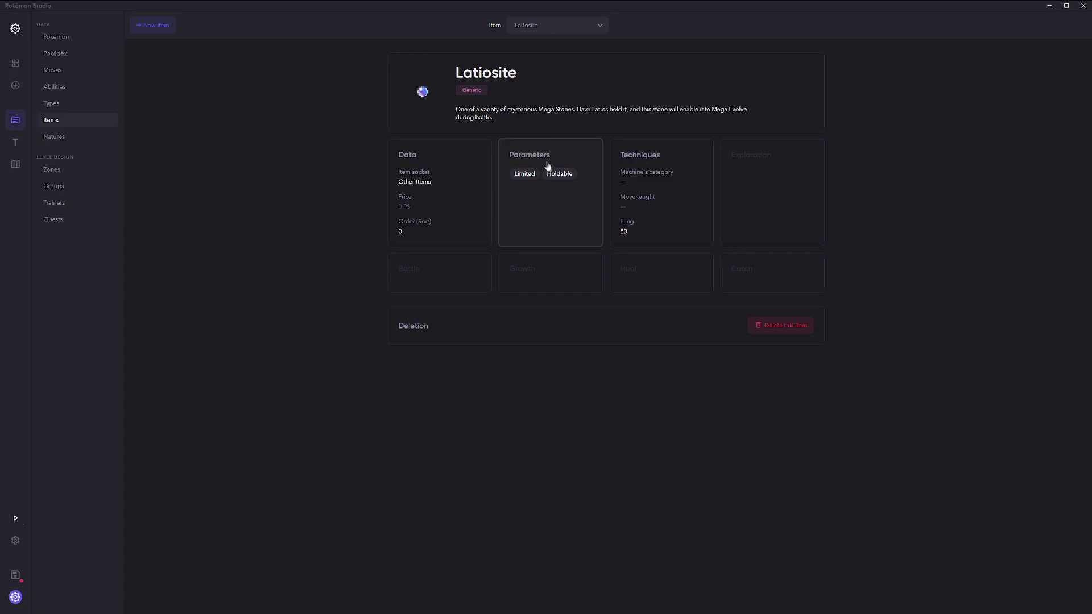
pyautogui.click(535, 25)
pyautogui.click(540, 96)
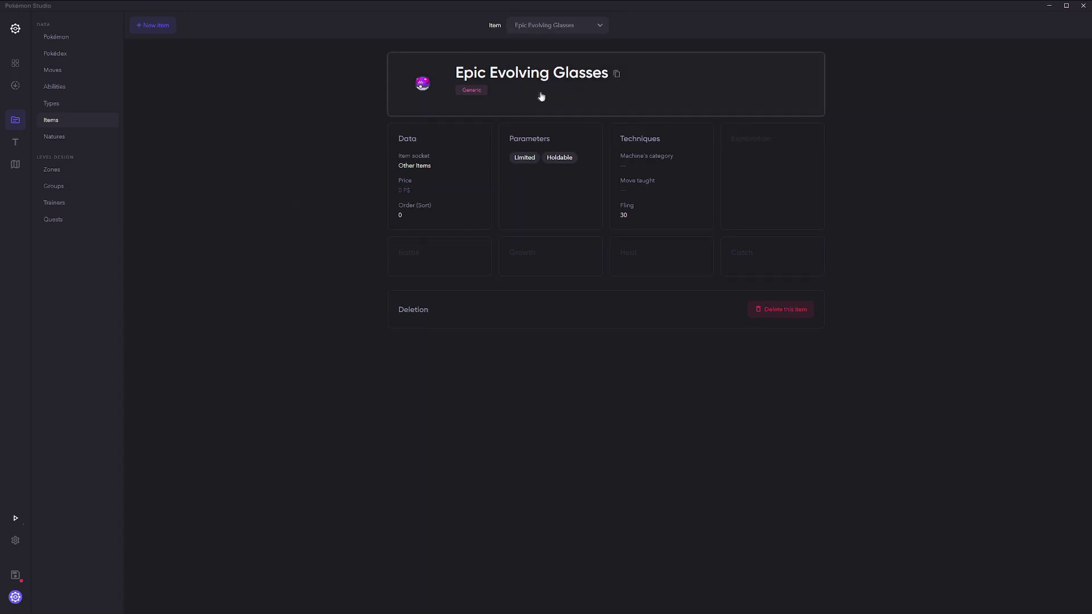
# Step: Save the project and copy the identifier of Epic Evolving Glasses
pyautogui.click(21, 573)
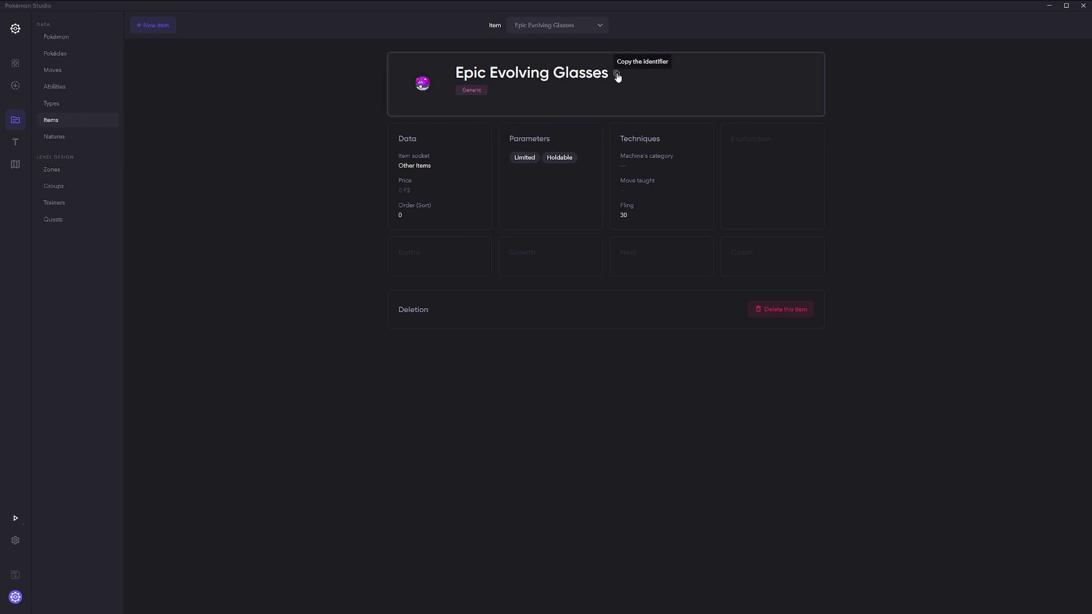
pyautogui.click(617, 75)
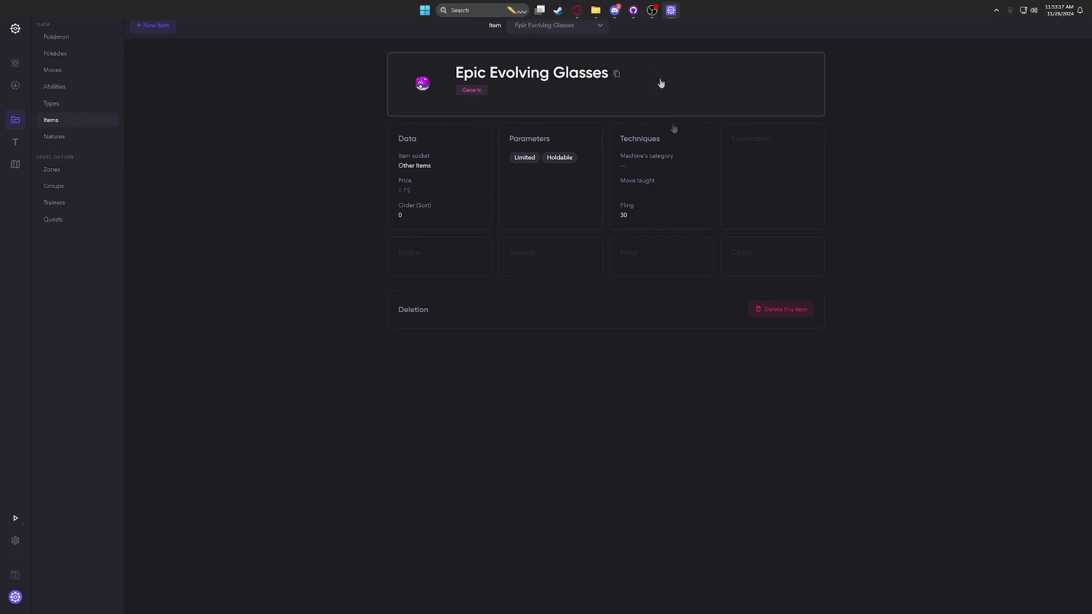
# Step: Switch to File Explorer and open the PSDKTutoV2 project in Visual Studio Code through the cmd-w.exe console
pyautogui.click(597, 10)
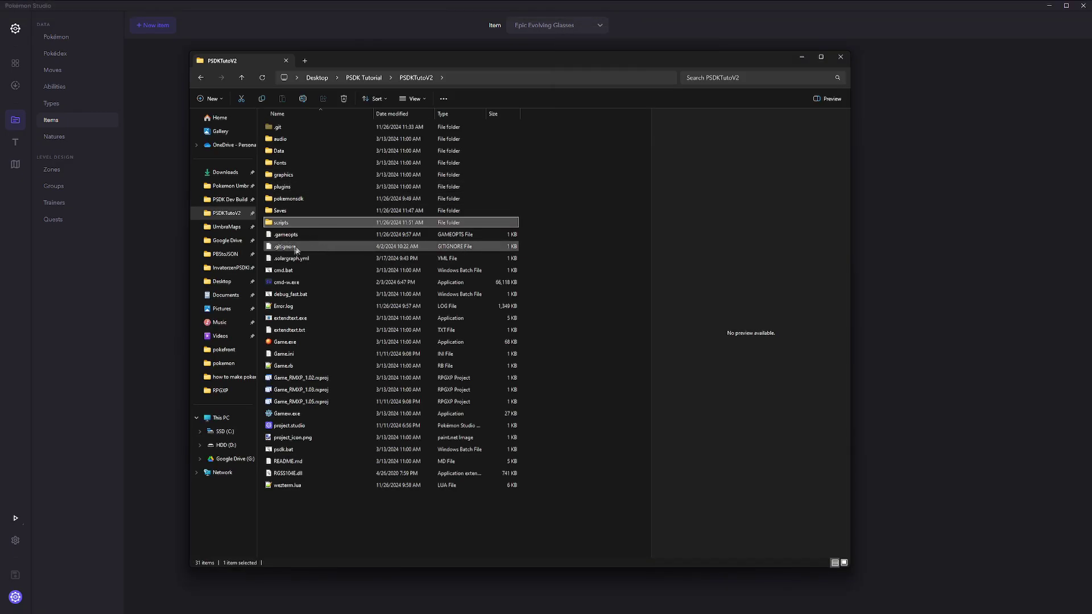
pyautogui.doubleClick(289, 283)
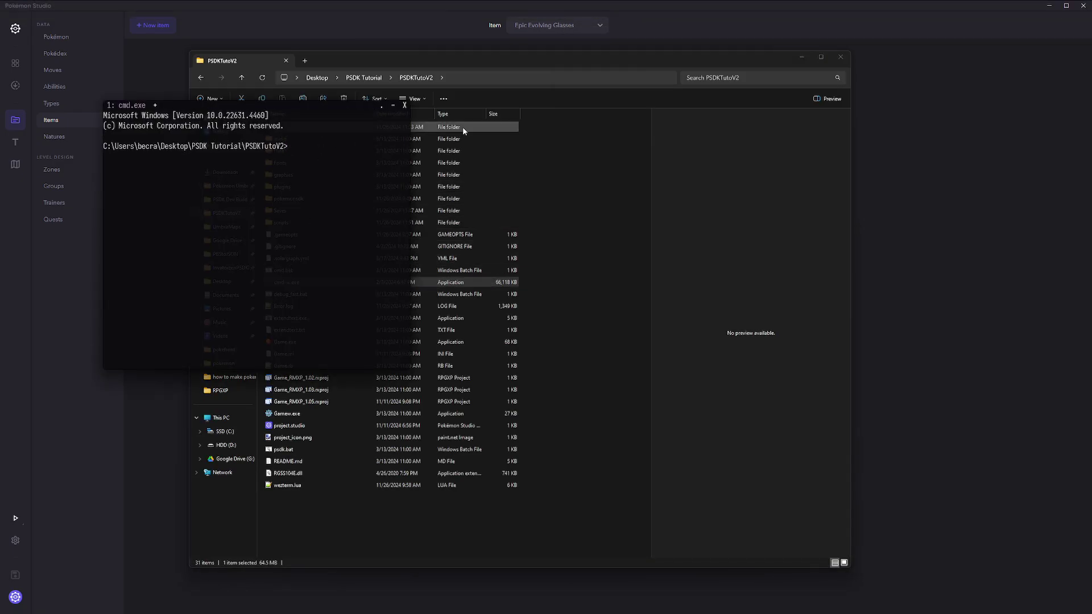
pyautogui.write('psdk')
pyautogui.press('Return')
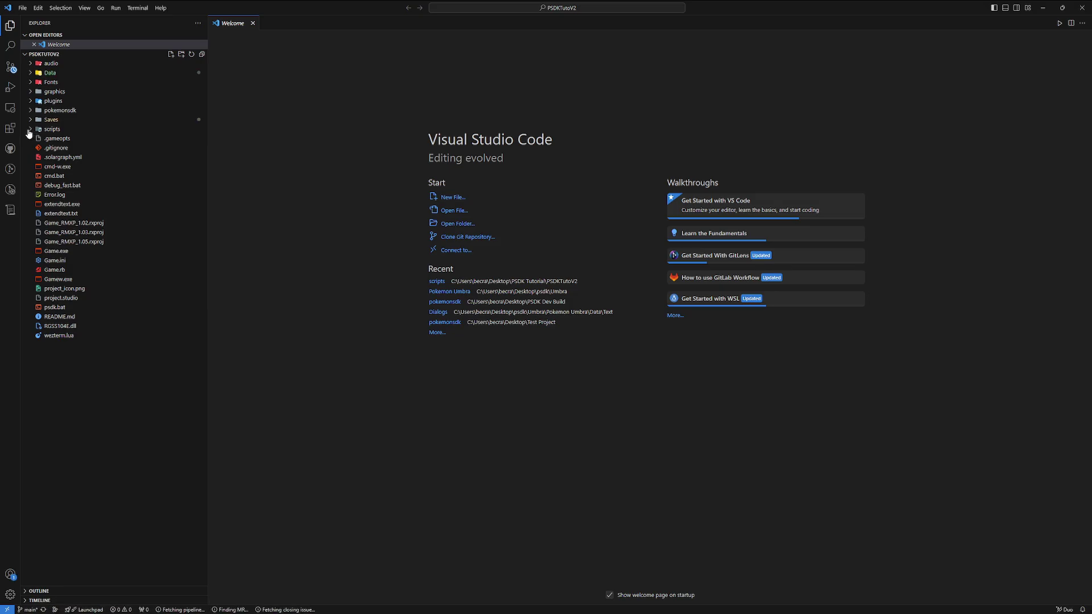
# Step: Create a new file named 00100 New_Mega_Items.rb in the project's scripts folder
pyautogui.click(32, 130)
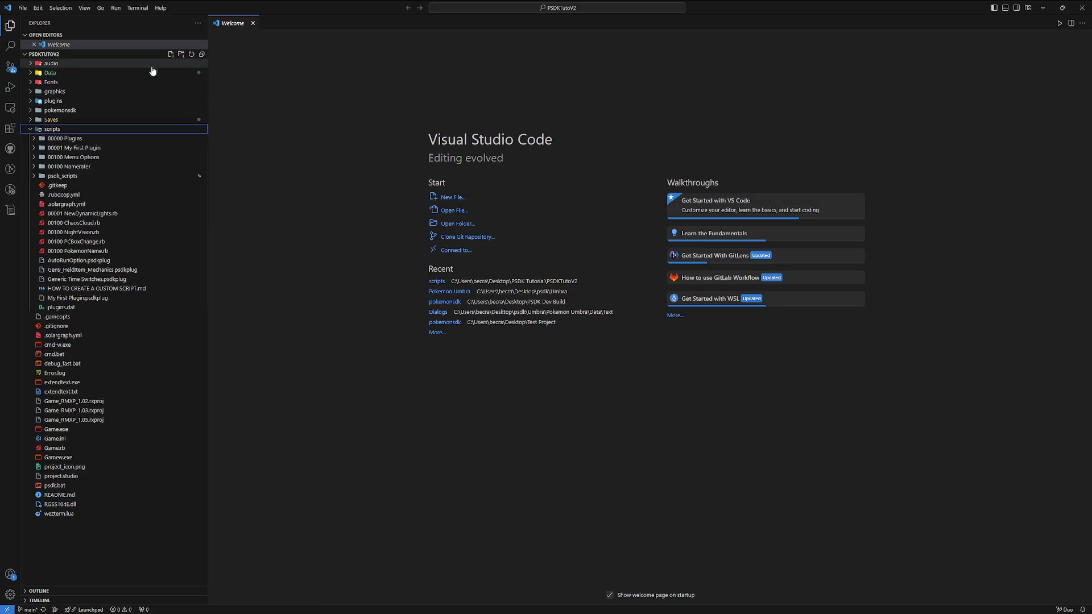
pyautogui.click(171, 55)
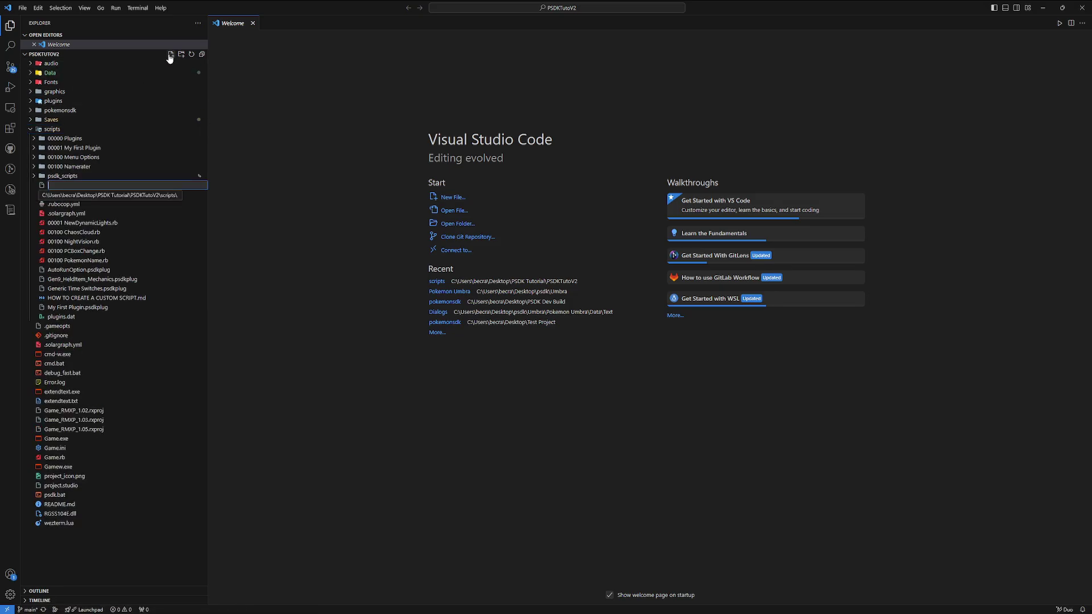
pyautogui.write('0')
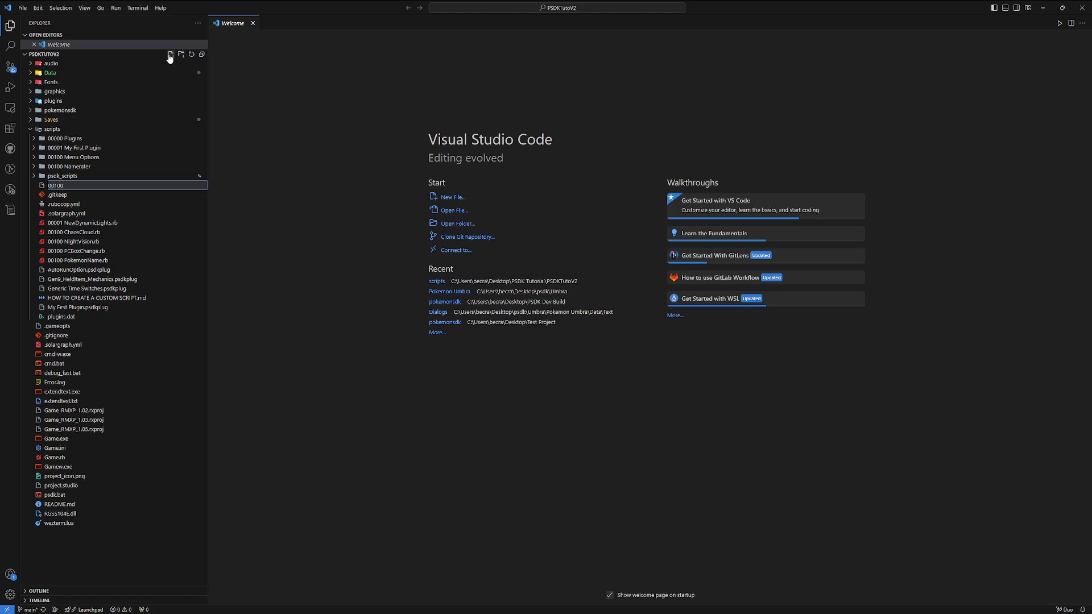
pyautogui.write('0100 ')
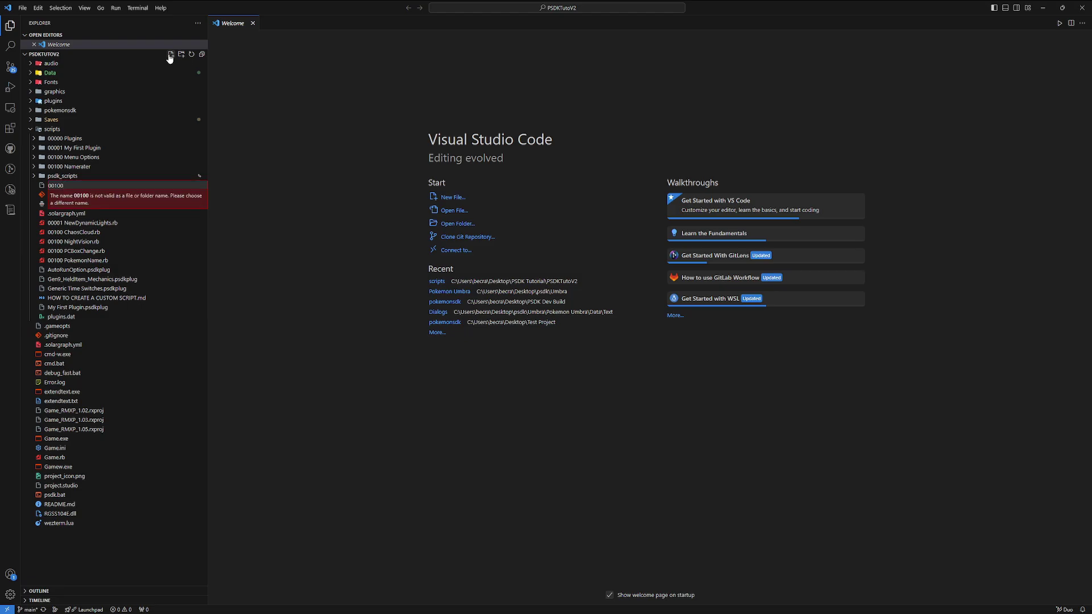
pyautogui.write('New_Mega')
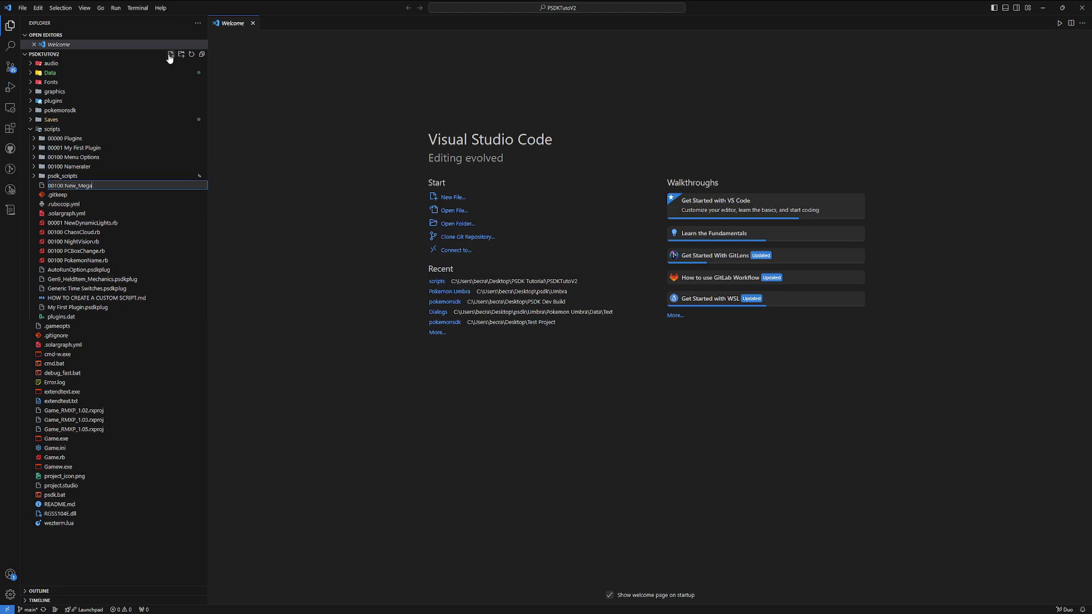
pyautogui.write('_Items.rb')
pyautogui.press('Return')
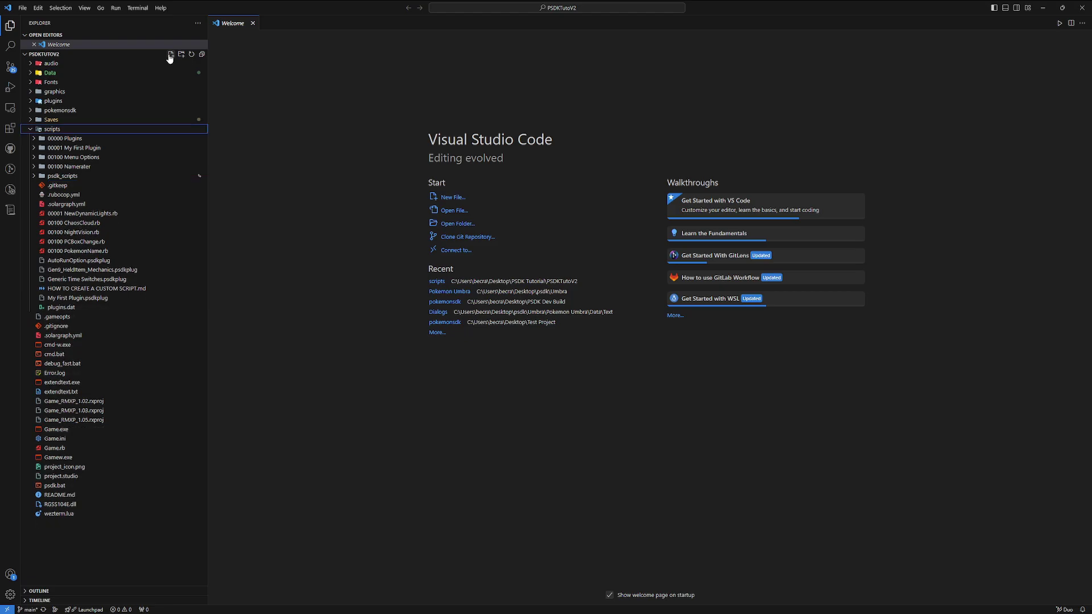
# Step: Search the project for mega_brac and open the MEGA_EVOLVE_TOOLS match in 5_Battle_04_Logic.rb to examine the MegaEvolve class
pyautogui.click(10, 45)
pyautogui.write('mega_bra')
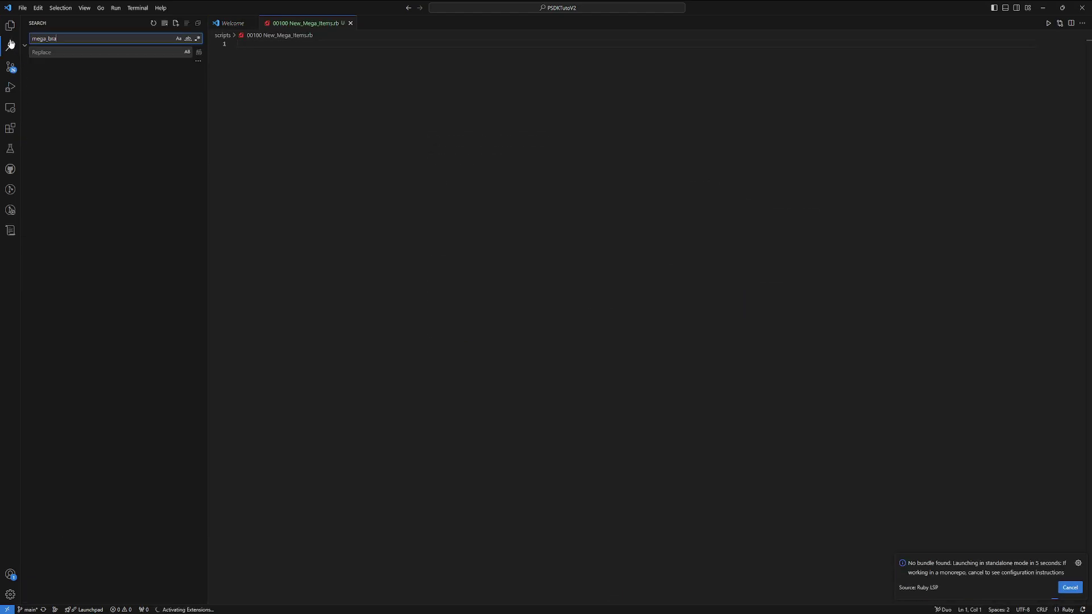
pyautogui.write('c')
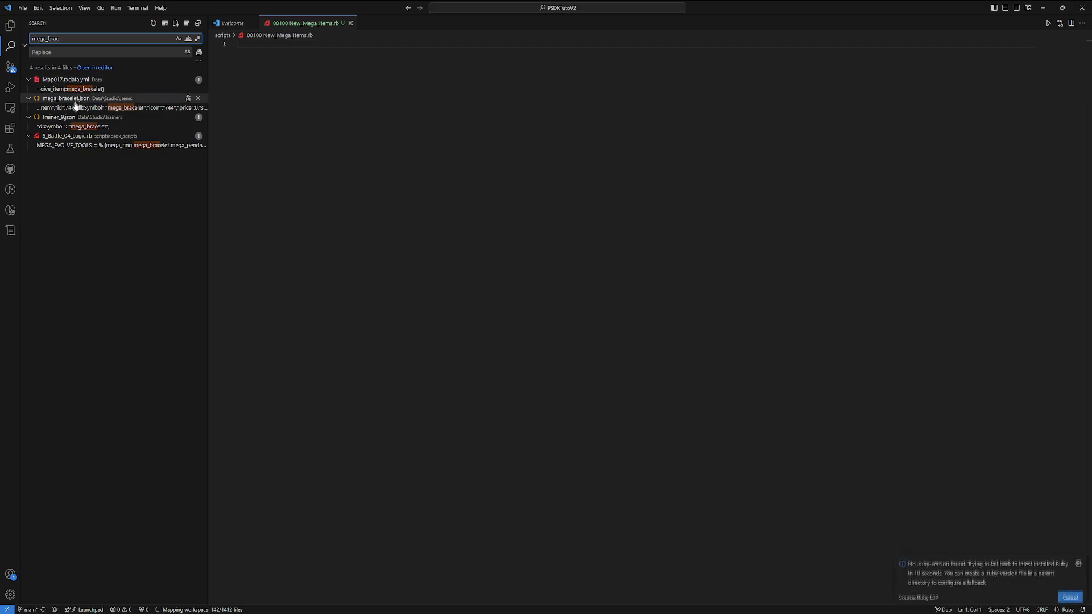
pyautogui.click(54, 147)
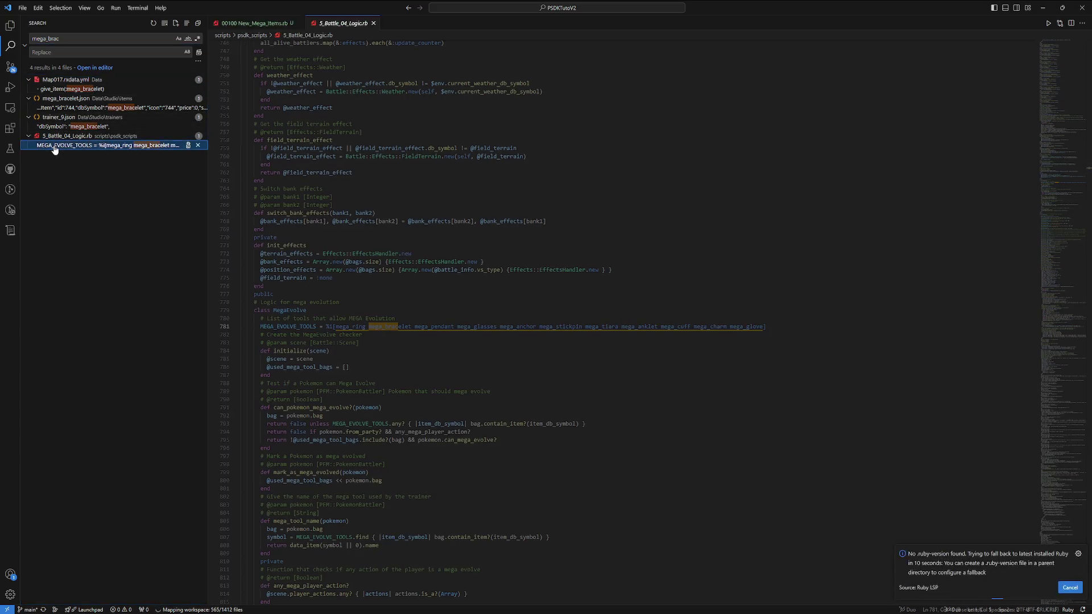
pyautogui.scroll(-6, 334, 135)
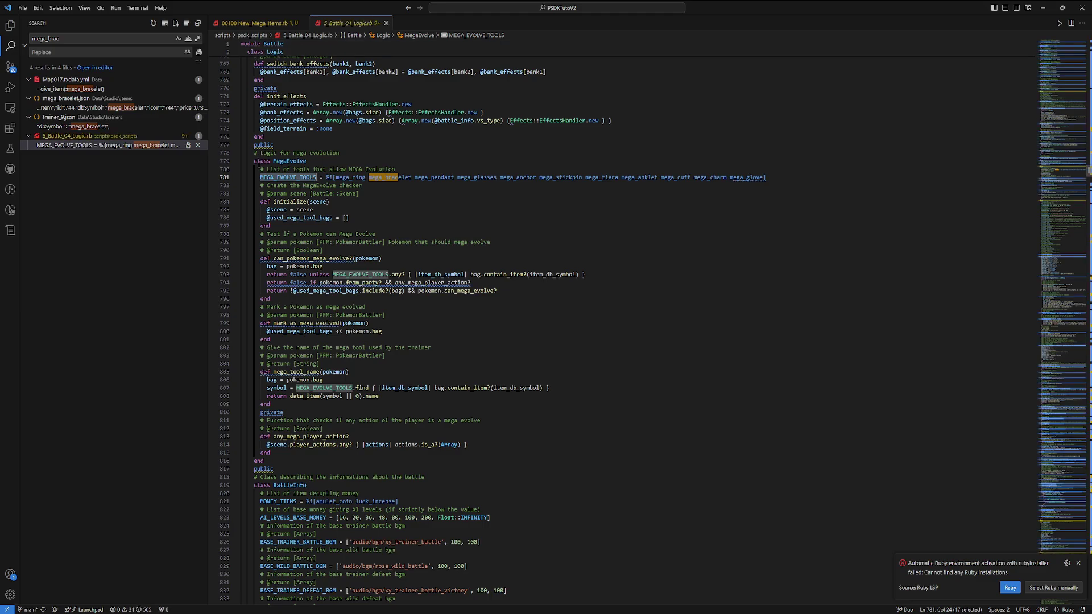
pyautogui.scroll(-4, 305, 167)
pyautogui.click(346, 111)
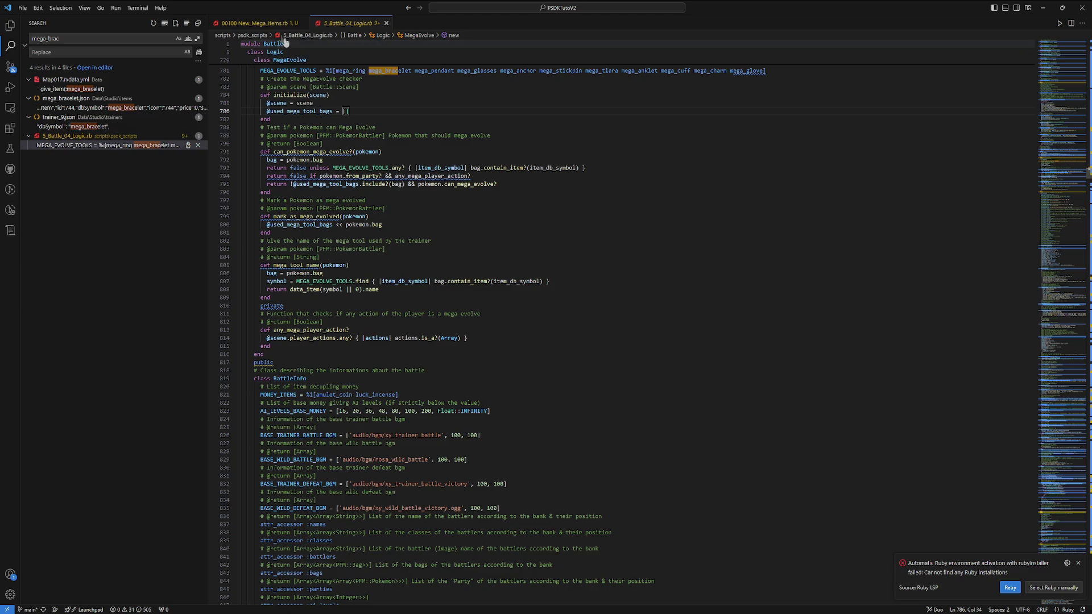
# Step: In 00100 New_Mega_Items.rb, write module Battle containing class Logic with a nested class MegaEvolve
pyautogui.click(257, 23)
pyautogui.write('module Battle')
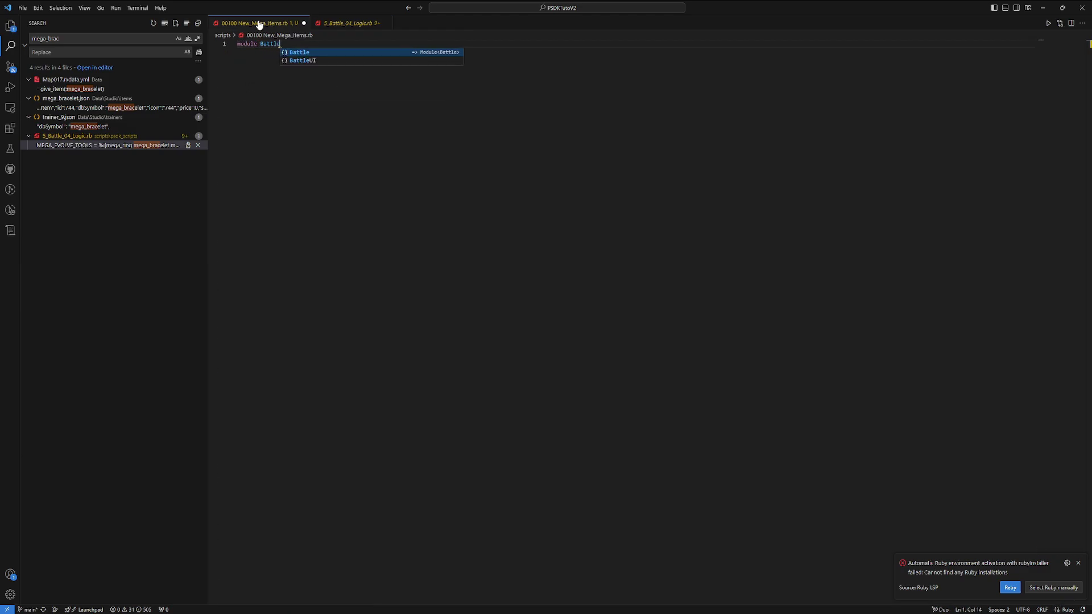
pyautogui.press('Return')
pyautogui.write('class Logic')
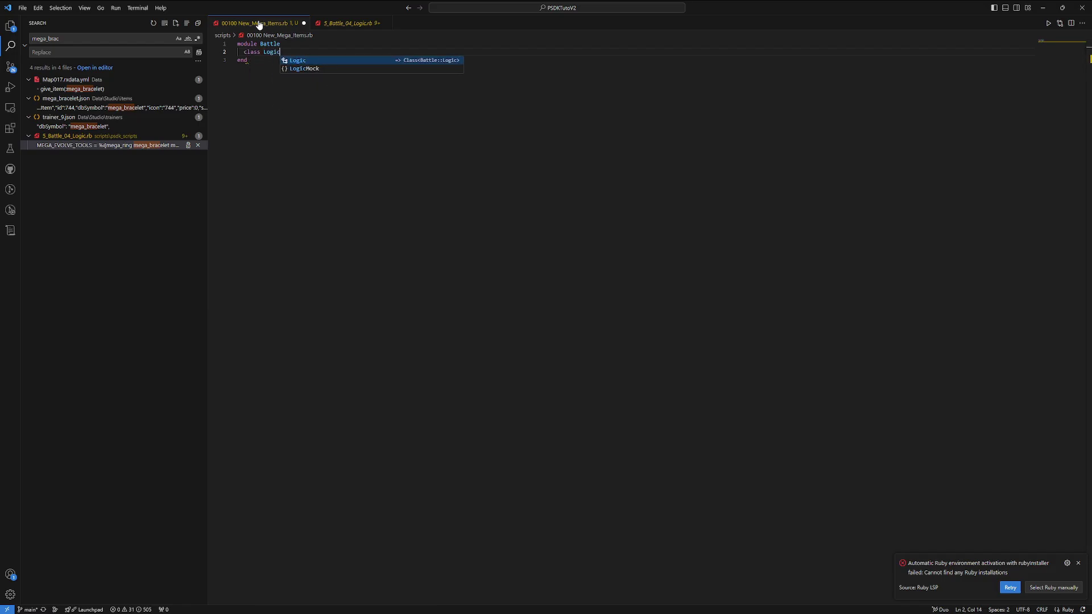
pyautogui.press('Return')
pyautogui.write('class MegaEvovle')
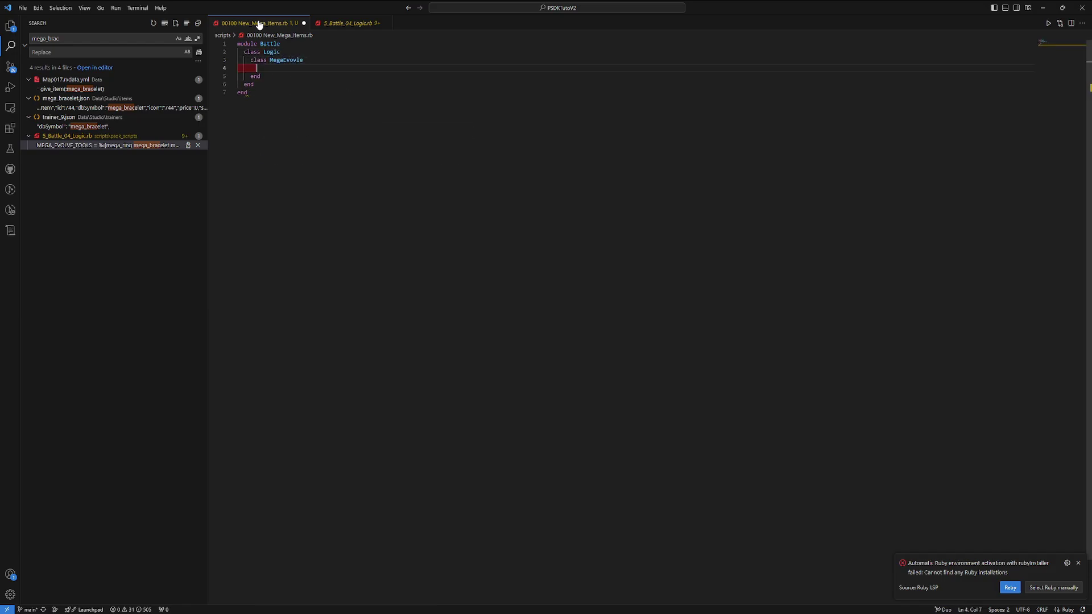
pyautogui.hotkey('ctrl', 'BackSpace')
pyautogui.write('MegaEv')
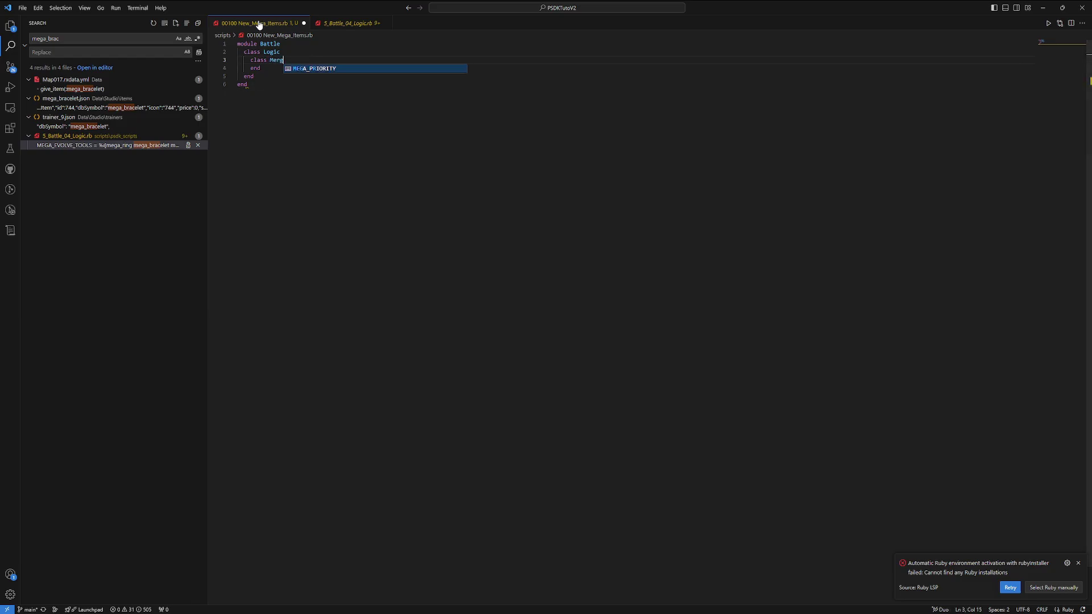
pyautogui.press('Return')
pyautogui.press('Return')
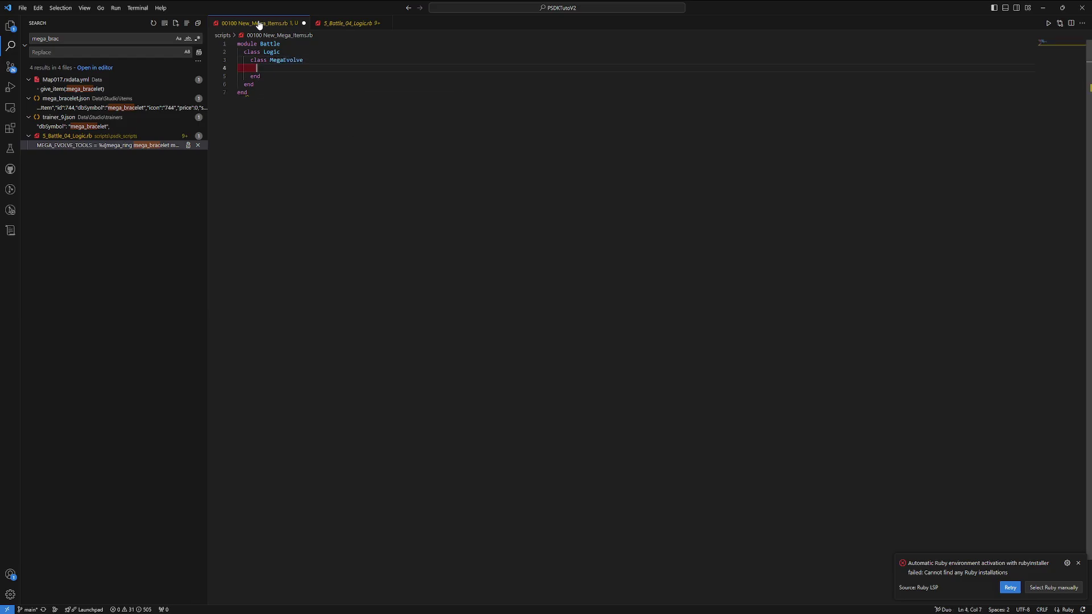
# Step: Check the tools constant in 5_Battle_04_Logic.rb, add MEGA_EVOLVE_TOOLS << :epic_evolving_glasses inside the new script's MegaEvolve class, and save the file
pyautogui.click(343, 24)
pyautogui.click(345, 111)
pyautogui.scroll(1, 341, 108)
pyautogui.scroll(-1, 273, 51)
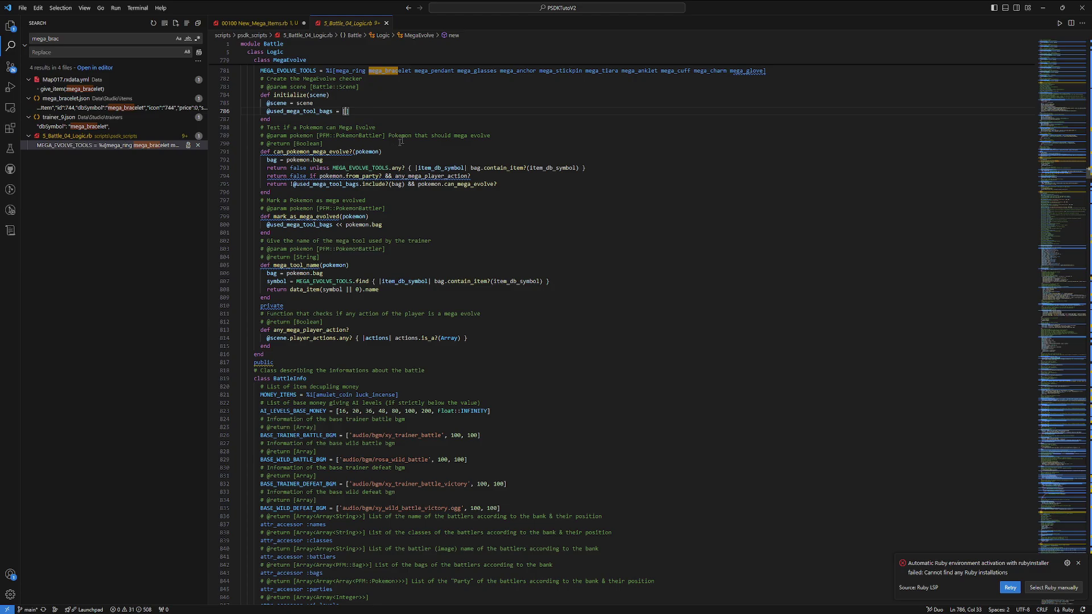
pyautogui.doubleClick(290, 71)
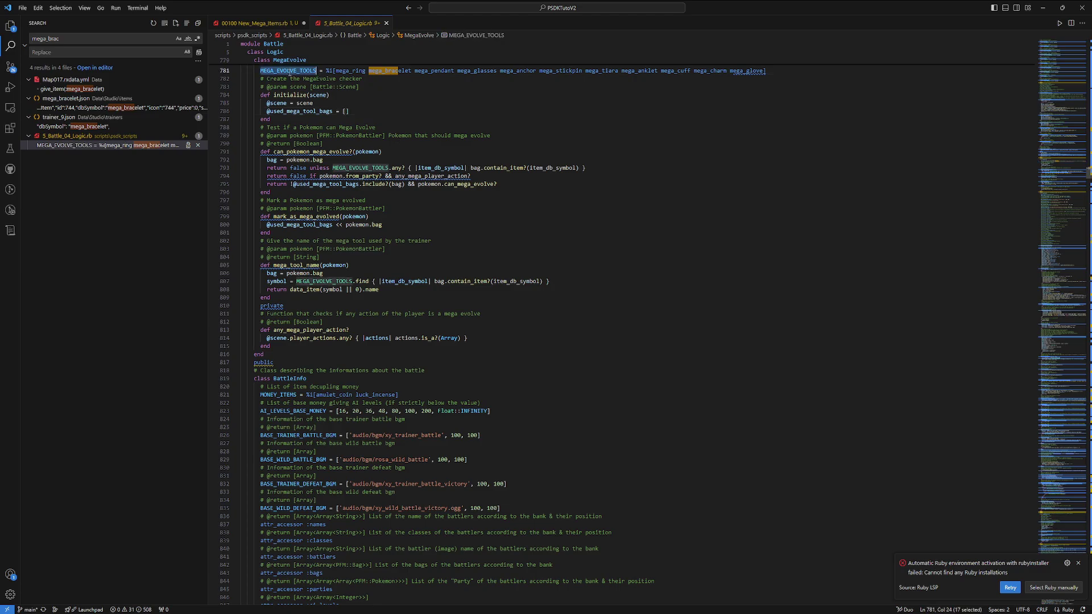
pyautogui.click(249, 23)
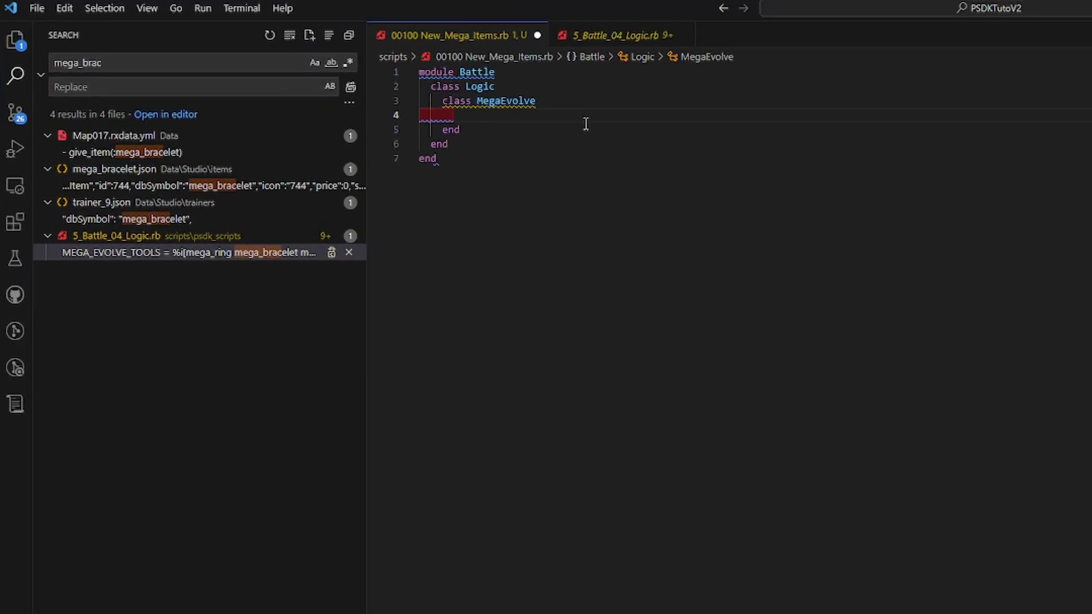
pyautogui.write('MEGA')
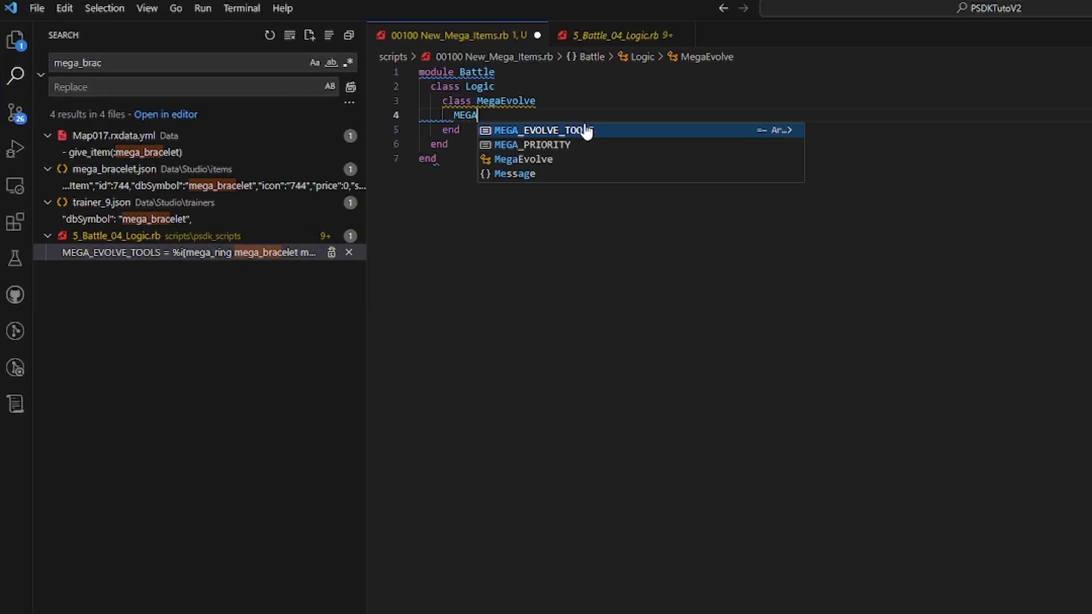
pyautogui.write('_EVO')
pyautogui.press('Tab')
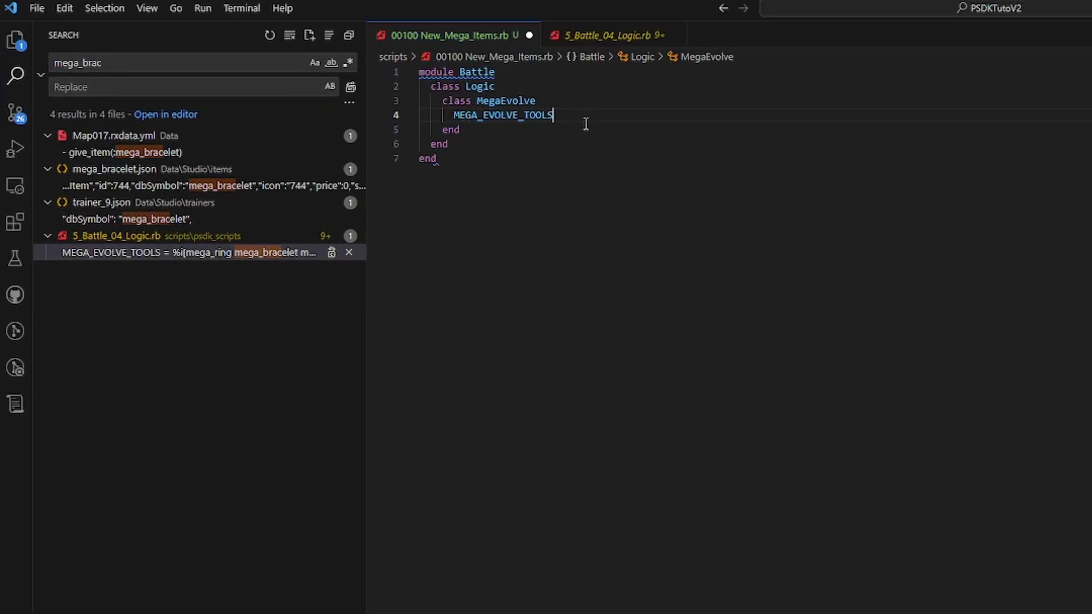
pyautogui.write('<< :')
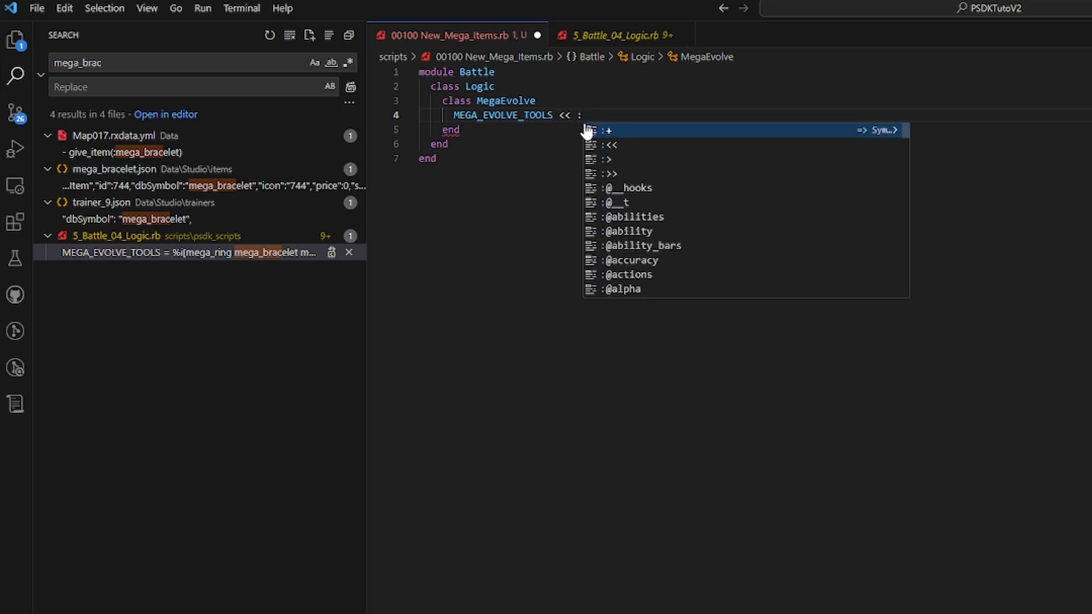
pyautogui.write('e')
pyautogui.press('BackSpace')
pyautogui.write('epic_evolving_glasses')
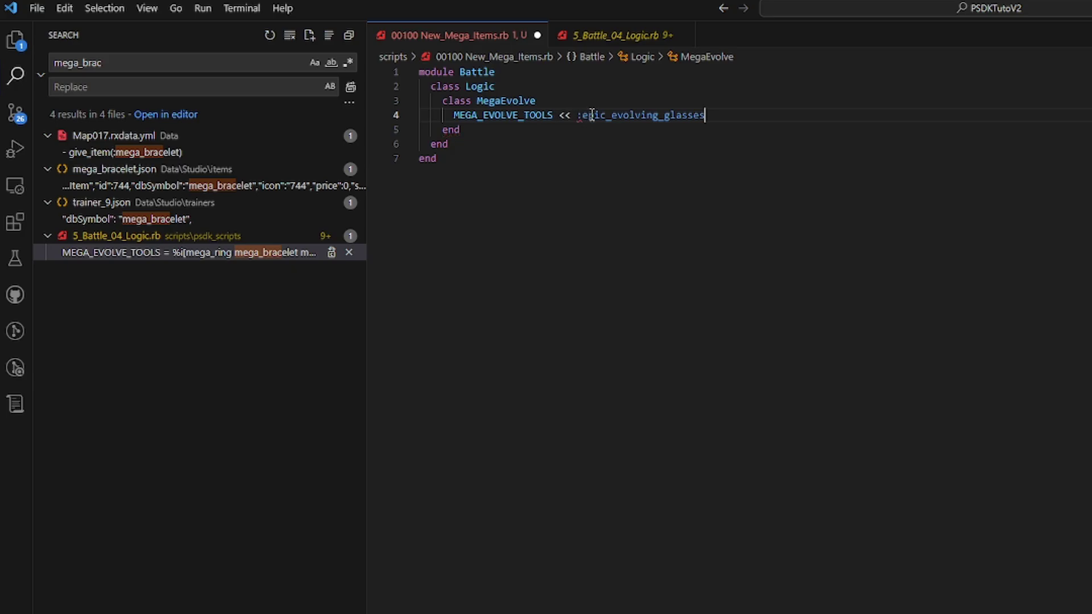
pyautogui.hotkey('ctrl', 's')
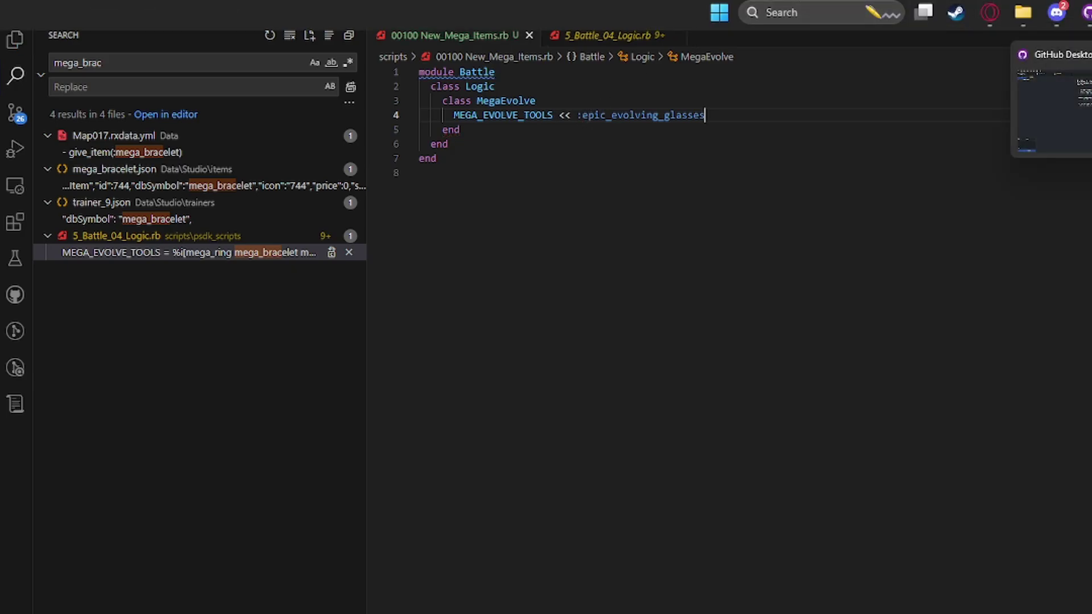
pyautogui.click(987, 110)
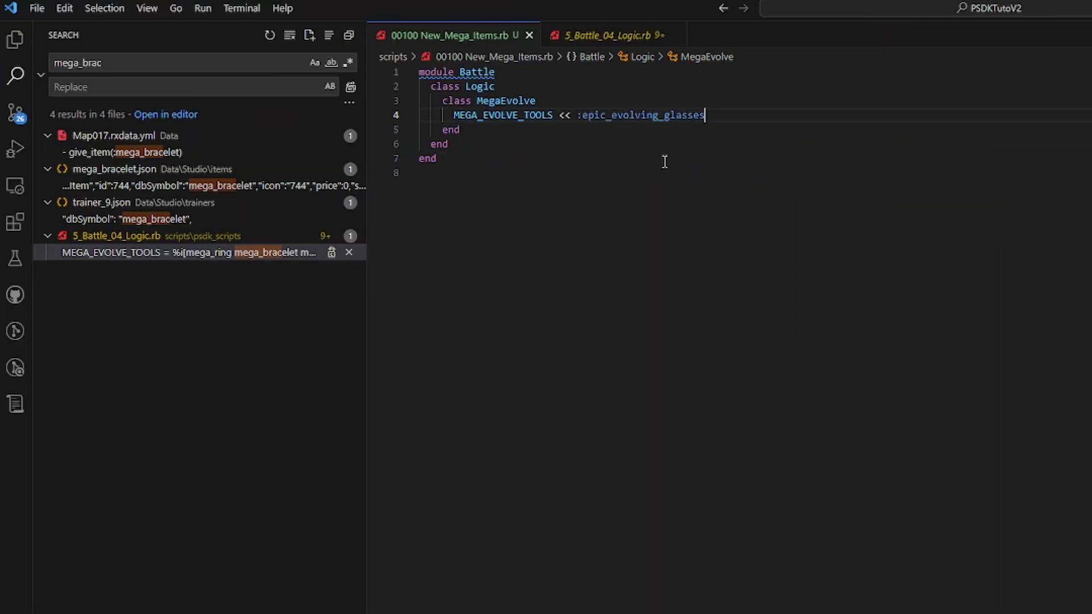
# Step: Rewrite the append line as MEGA_EVOLVE_TOOLS.push with :epic_evolving_glasses, :epic_evolving_glasses_2 and :epic_evolving_glasses_3 as arguments
pyautogui.hotkey('shift', 'Up')
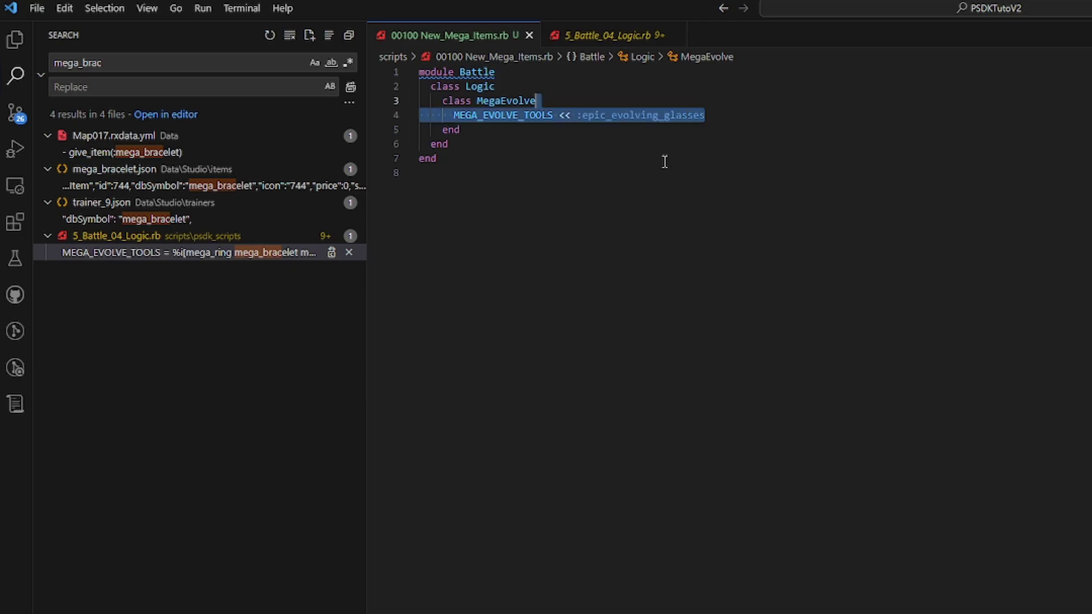
pyautogui.hotkey('shift', 'Down')
pyautogui.hotkey('ctrl', 'shift', 'Left')
pyautogui.hotkey('ctrl', 'shift', 'Left')
pyautogui.hotkey('ctrl', 'shift', 'Left')
pyautogui.hotkey('ctrl', 'shift', 'Left')
pyautogui.hotkey('ctrl', 'shift', 'Right')
pyautogui.hotkey('ctrl', 'c')
pyautogui.write('.push')
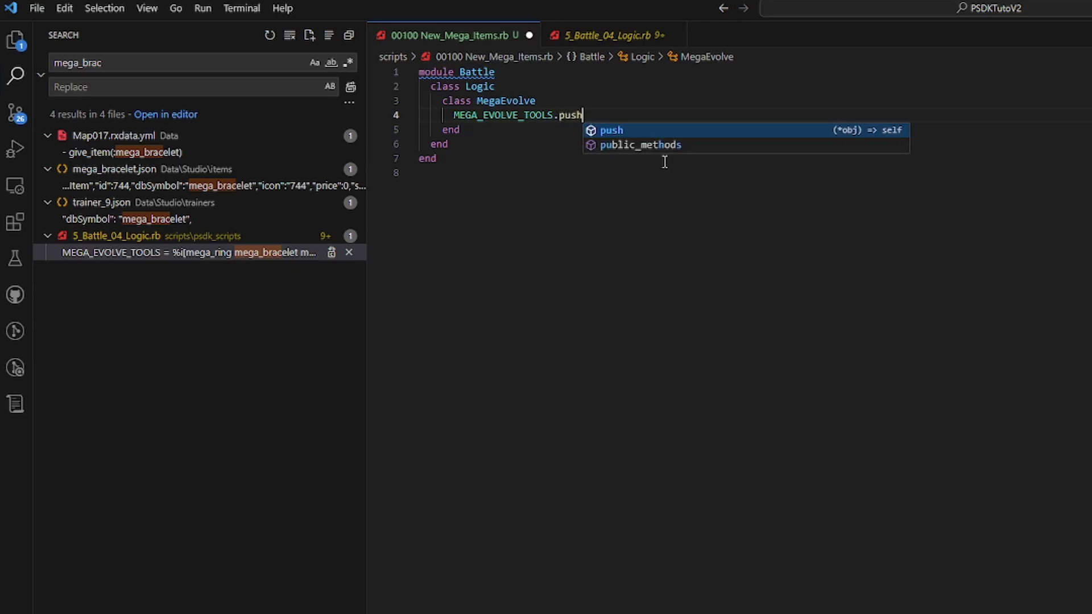
pyautogui.write('(')
pyautogui.hotkey('ctrl', 'v')
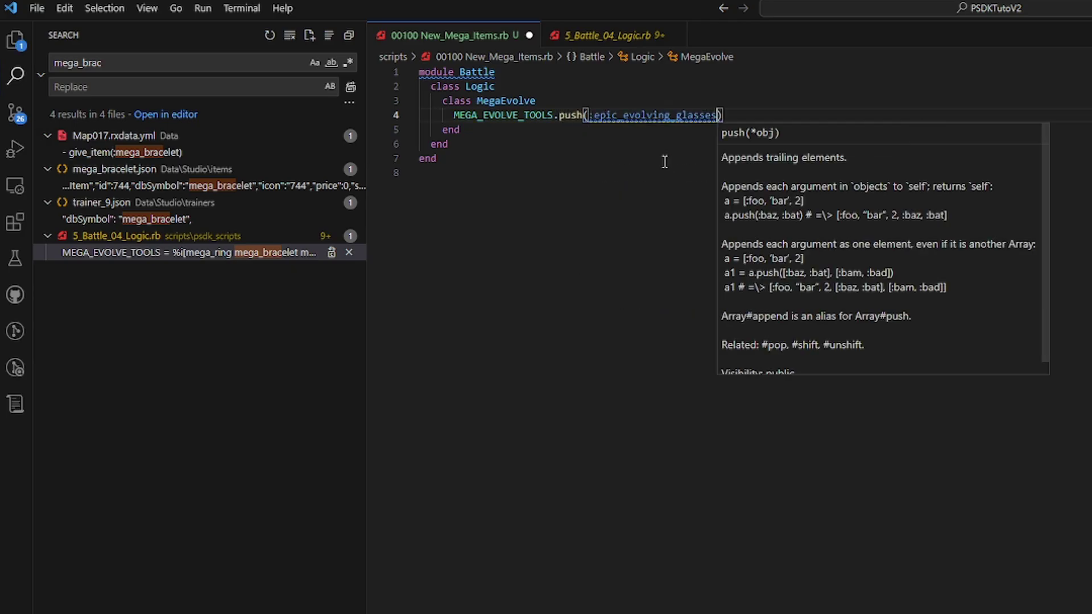
pyautogui.write(',')
pyautogui.hotkey('ctrl', 'v')
pyautogui.write('_2')
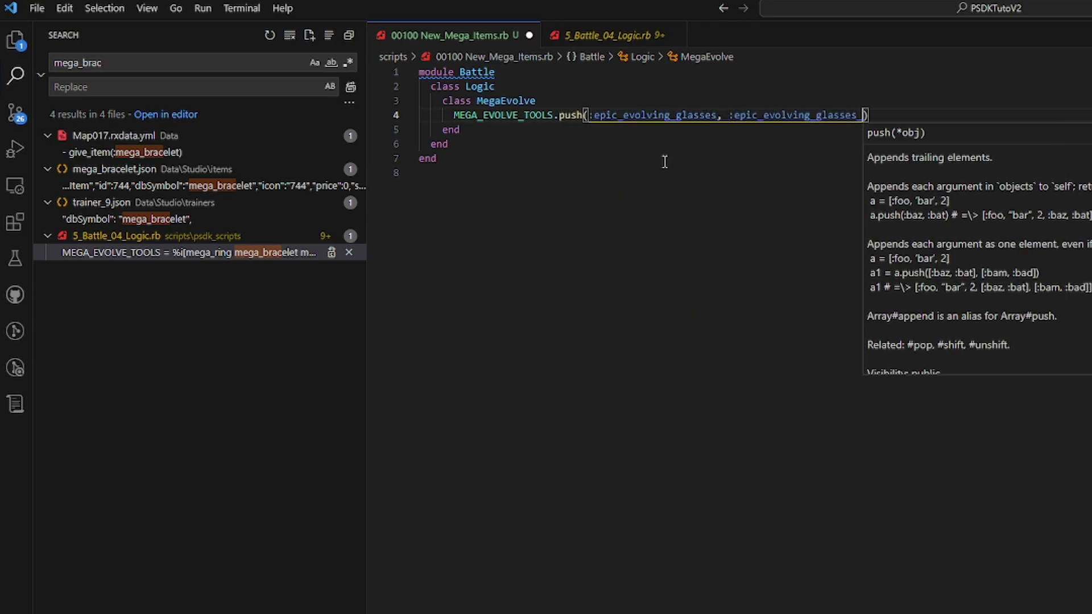
pyautogui.write(',')
pyautogui.hotkey('ctrl', 'v')
pyautogui.write('_3')
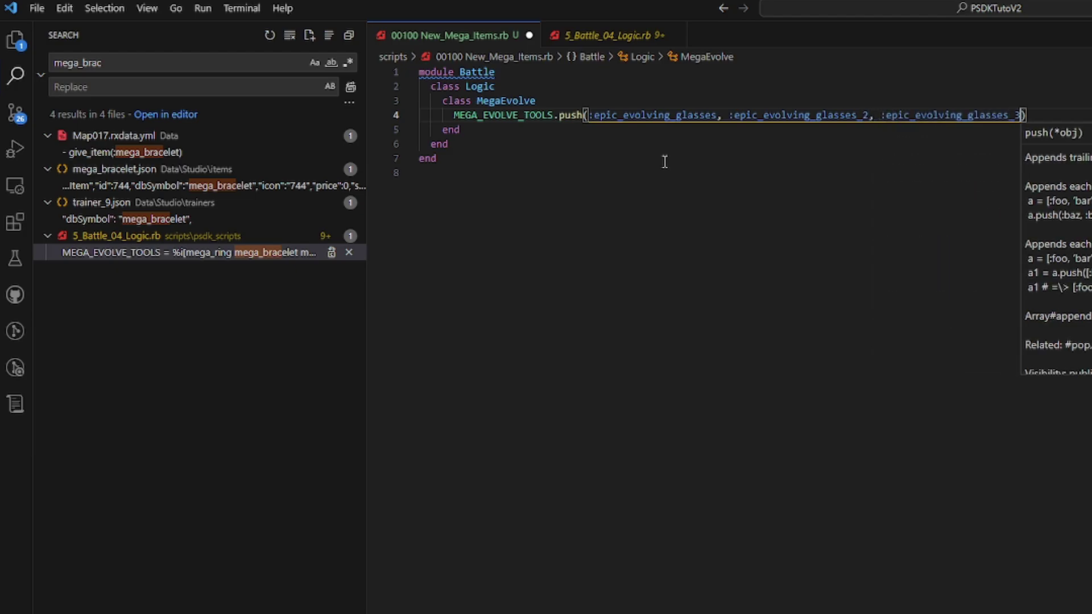
# Step: Remove all the push arguments and undo the latest edits to the MEGA_EVOLVE_TOOLS line
pyautogui.press('BackSpace')
pyautogui.press('BackSpace')
pyautogui.press('BackSpace')
pyautogui.press('BackSpace')
pyautogui.press('BackSpace')
pyautogui.press('BackSpace')
pyautogui.press('BackSpace')
pyautogui.press('BackSpace')
pyautogui.press('BackSpace')
pyautogui.press('BackSpace')
pyautogui.press('BackSpace')
pyautogui.press('BackSpace')
pyautogui.press('BackSpace')
pyautogui.press('BackSpace')
pyautogui.press('BackSpace')
pyautogui.press('BackSpace')
pyautogui.press('BackSpace')
pyautogui.press('BackSpace')
pyautogui.press('BackSpace')
pyautogui.press('BackSpace')
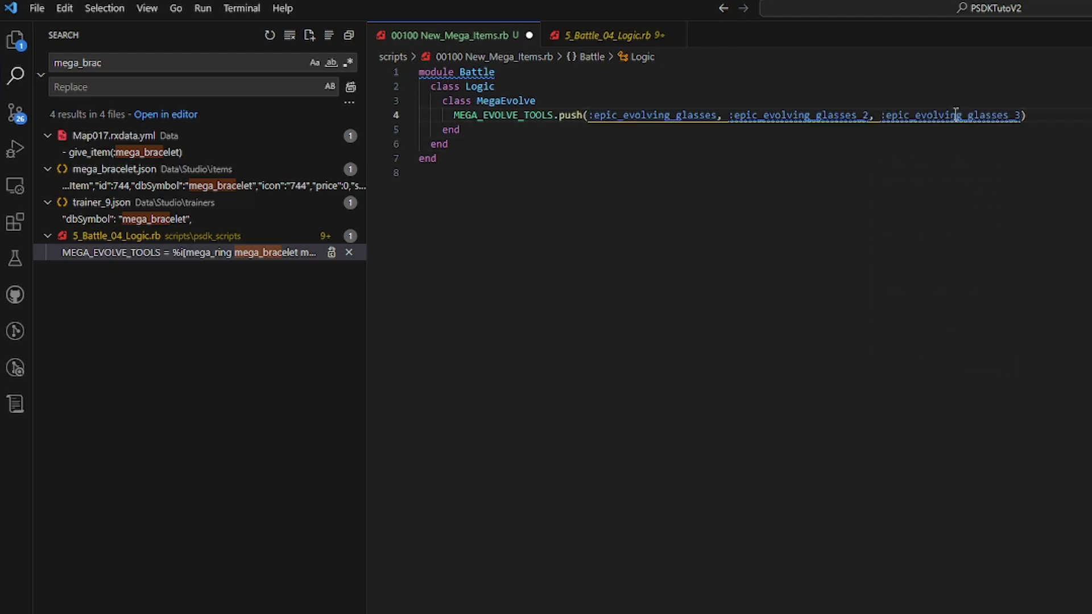
pyautogui.press('BackSpace')
pyautogui.press('BackSpace')
pyautogui.press('BackSpace')
pyautogui.press('BackSpace')
pyautogui.press('BackSpace')
pyautogui.press('BackSpace')
pyautogui.press('BackSpace')
pyautogui.press('BackSpace')
pyautogui.press('BackSpace')
pyautogui.press('BackSpace')
pyautogui.press('BackSpace')
pyautogui.press('BackSpace')
pyautogui.press('BackSpace')
pyautogui.press('BackSpace')
pyautogui.press('BackSpace')
pyautogui.press('BackSpace')
pyautogui.press('BackSpace')
pyautogui.press('BackSpace')
pyautogui.press('BackSpace')
pyautogui.press('BackSpace')
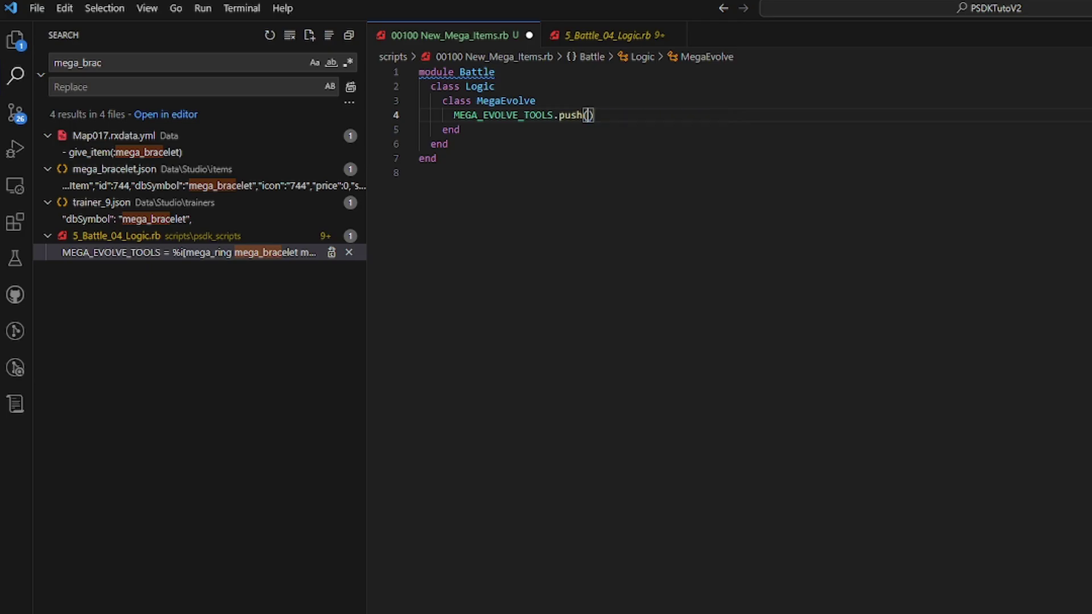
pyautogui.hotkey('ctrl', 'z')
pyautogui.hotkey('ctrl', 'z')
pyautogui.hotkey('ctrl', 'z')
# Step: Look through the pockets of the in-game bag for a Mega tool and return to the laboratory map
pyautogui.click(965, 175)
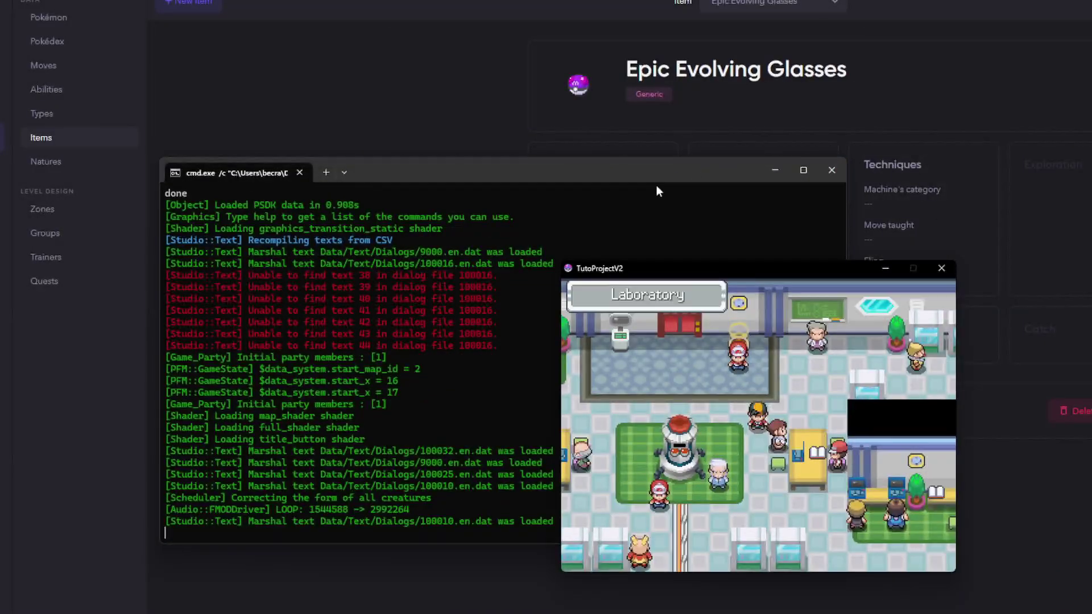
pyautogui.press('x')
pyautogui.press('c')
pyautogui.press('Left')
pyautogui.press('Left')
pyautogui.press('Left')
pyautogui.press('Left')
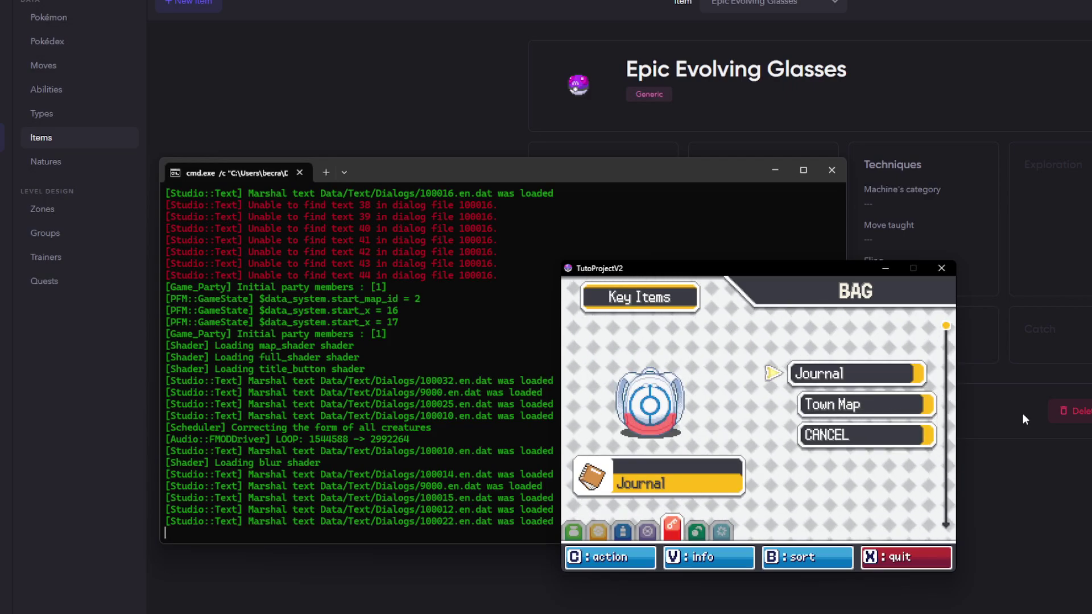
pyautogui.press('Left')
pyautogui.press('Left')
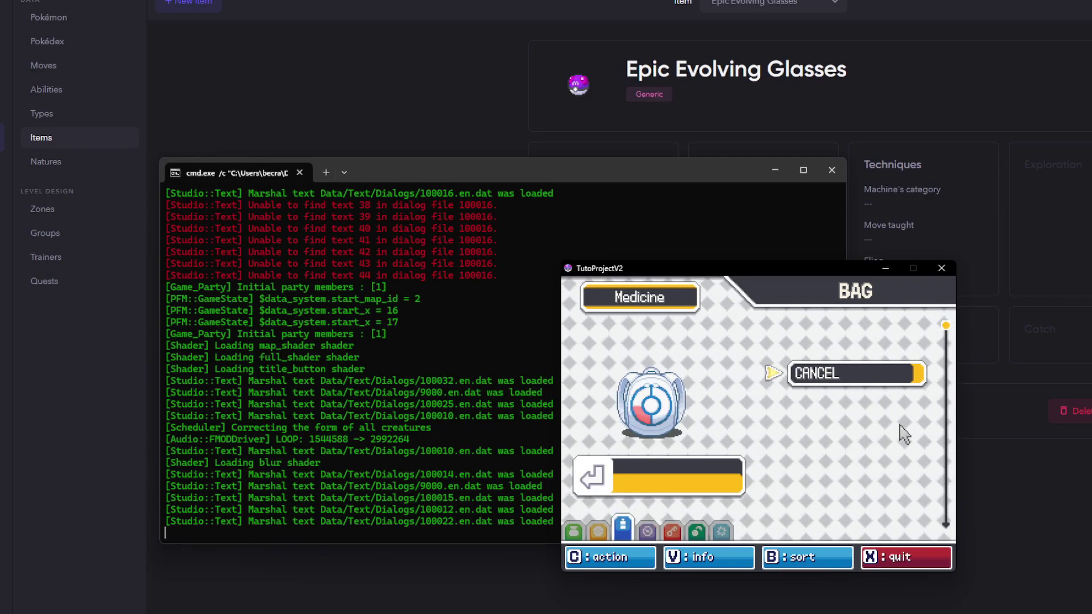
pyautogui.press('Left')
pyautogui.press('x')
pyautogui.press('x')
# Step: Give the player the Epic Evolving Glasses by running S.MI.give_item(:epic_evolving_glasses) in the game console
pyautogui.click(605, 171)
pyautogui.write('S.MI.give_it')
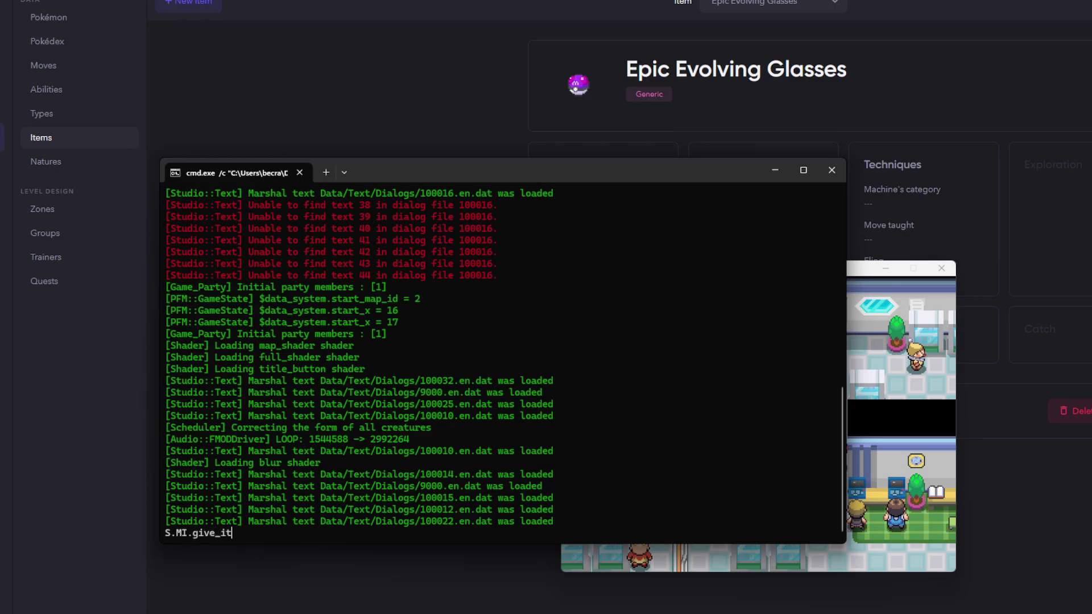
pyautogui.write('em(:epic_evolving_glasses')
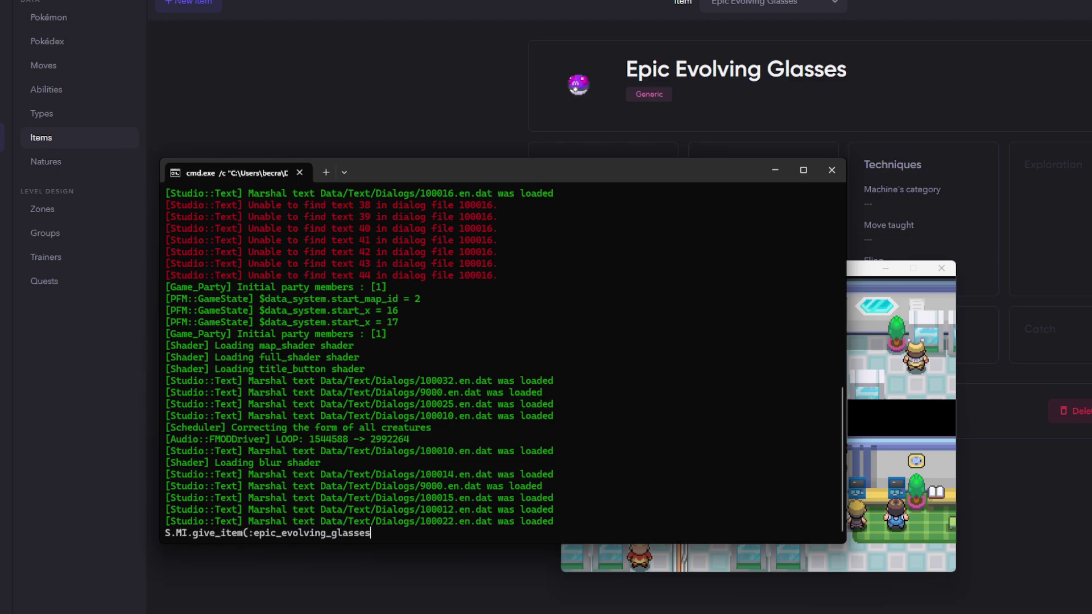
pyautogui.write(')')
pyautogui.press('Return')
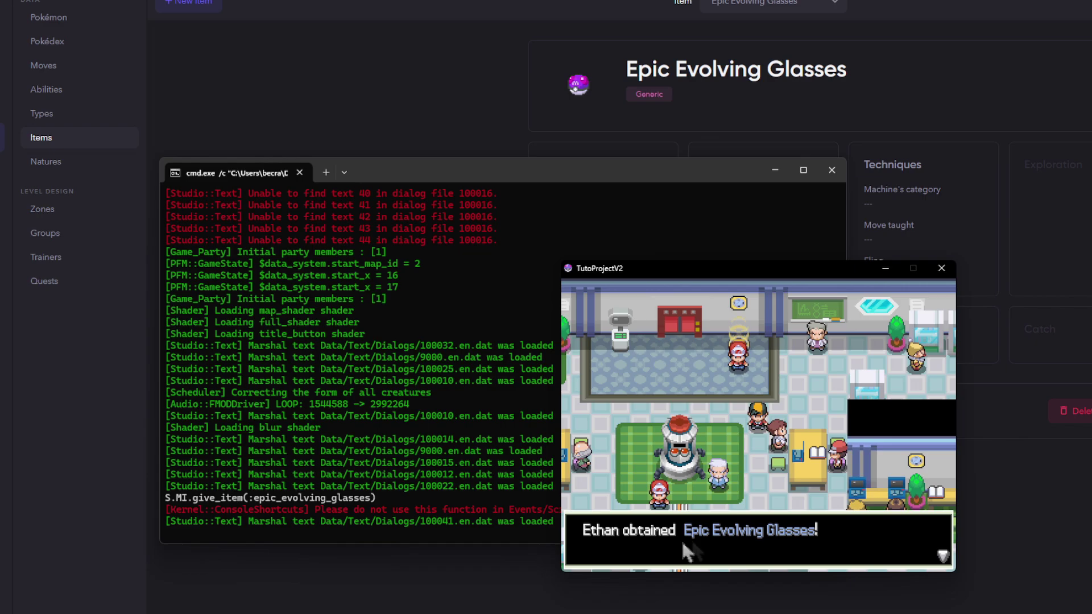
pyautogui.click(695, 533)
# Step: Check the Other Items pocket of the in-game bag for the Epic Evolving Glasses and return to the map
pyautogui.press('v')
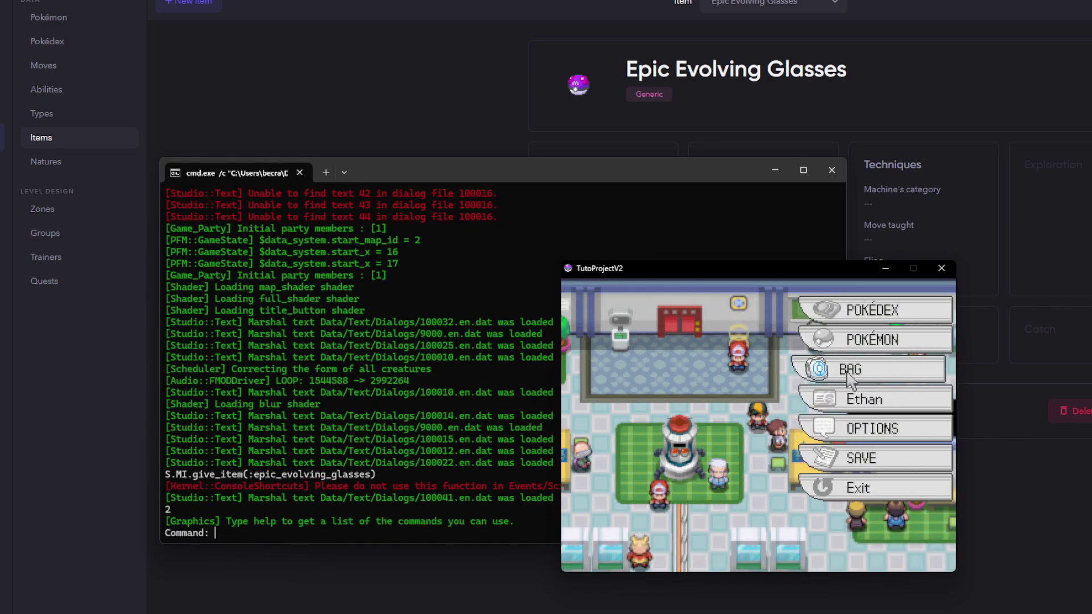
pyautogui.click(847, 372)
pyautogui.press('Left')
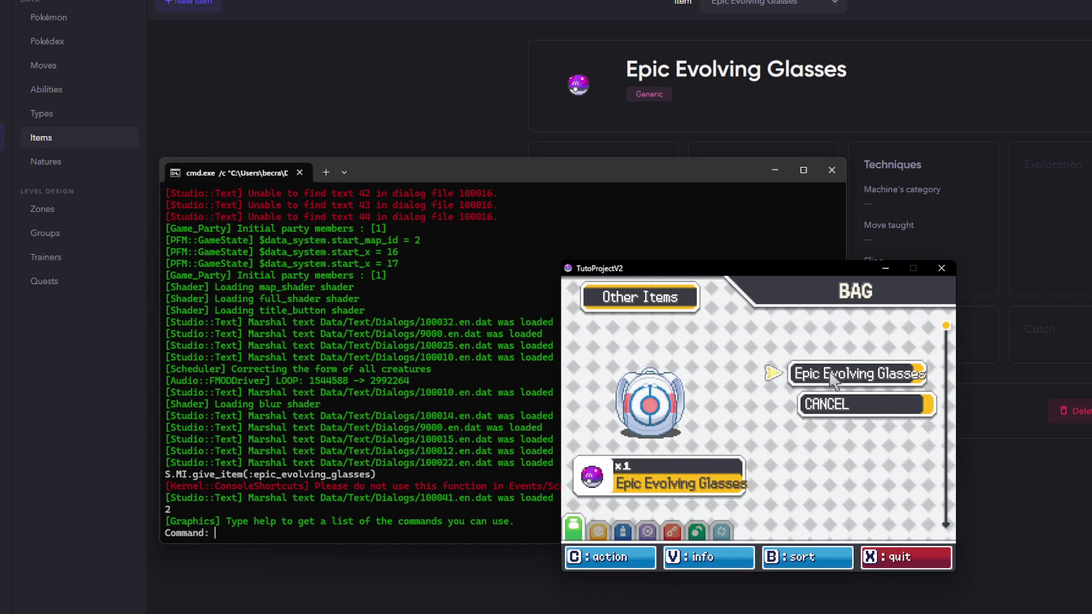
pyautogui.press('x')
pyautogui.press('x')
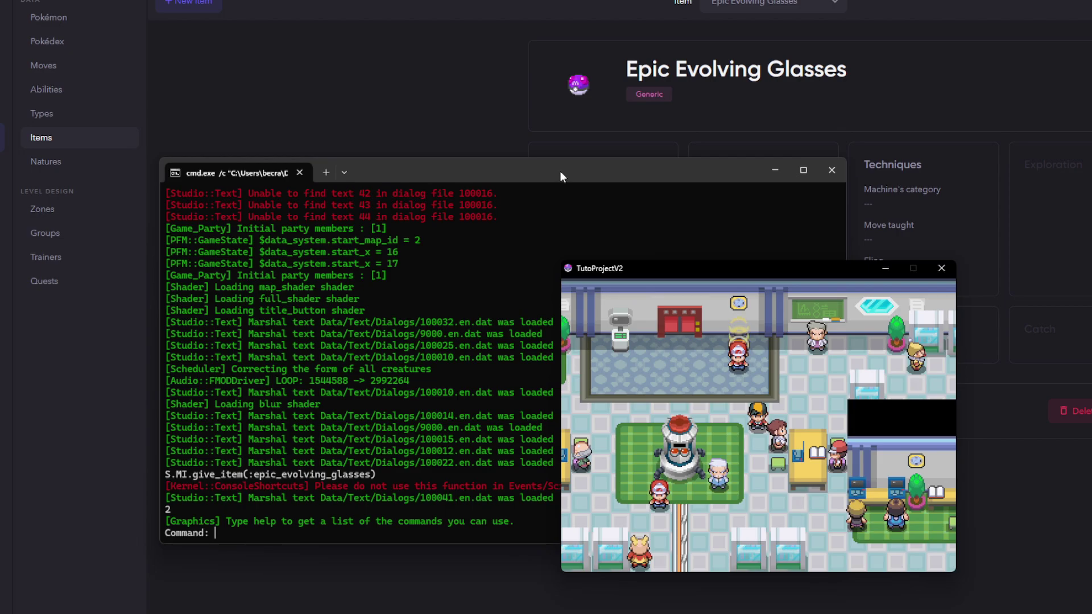
# Step: Start a wild battle against a level 5 Pikachu by running S.MI.call_battle_wild(:pikachu,5) in the game console
pyautogui.click(560, 174)
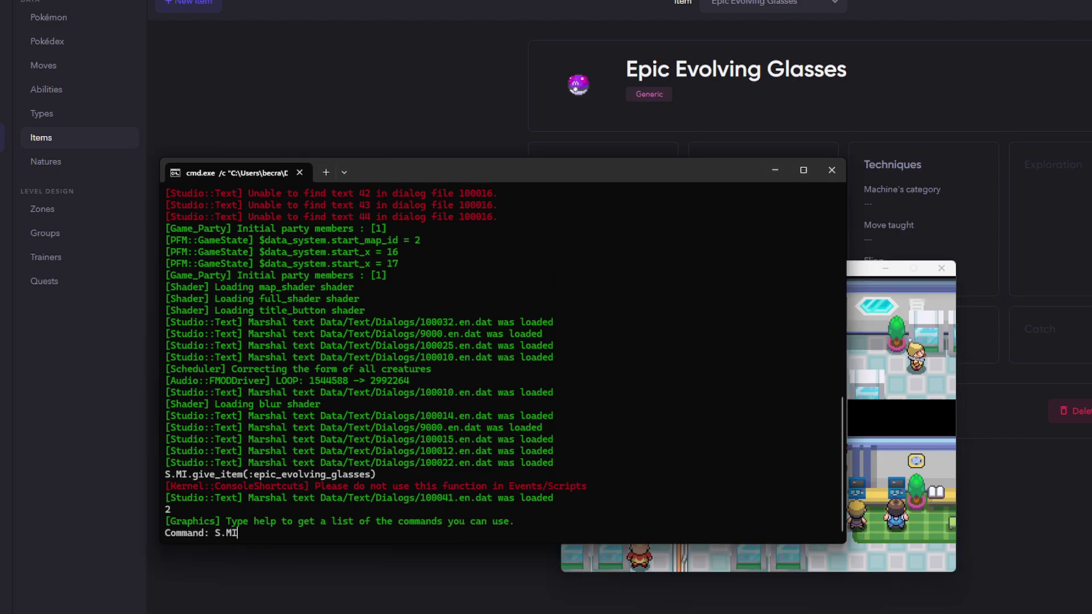
pyautogui.write('S.MI.call_battle_wild(:pikachu,50')
pyautogui.press('BackSpace')
pyautogui.write(')')
pyautogui.press('Return')
pyautogui.click(906, 377)
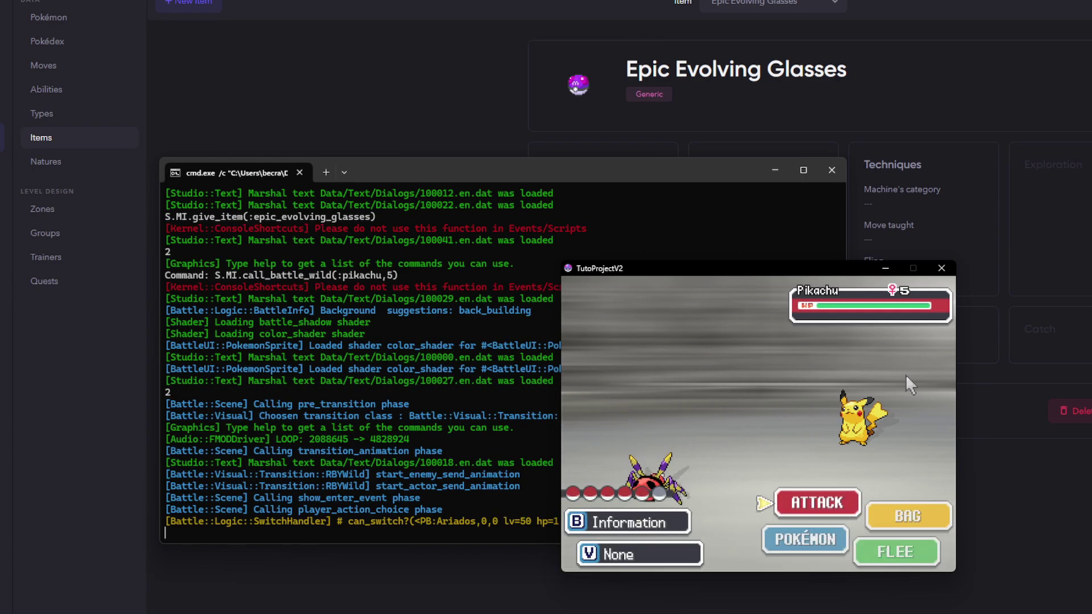
# Step: Mega Evolve Ariados while using Agility in the wild battle, and close the test game
pyautogui.press('Return')
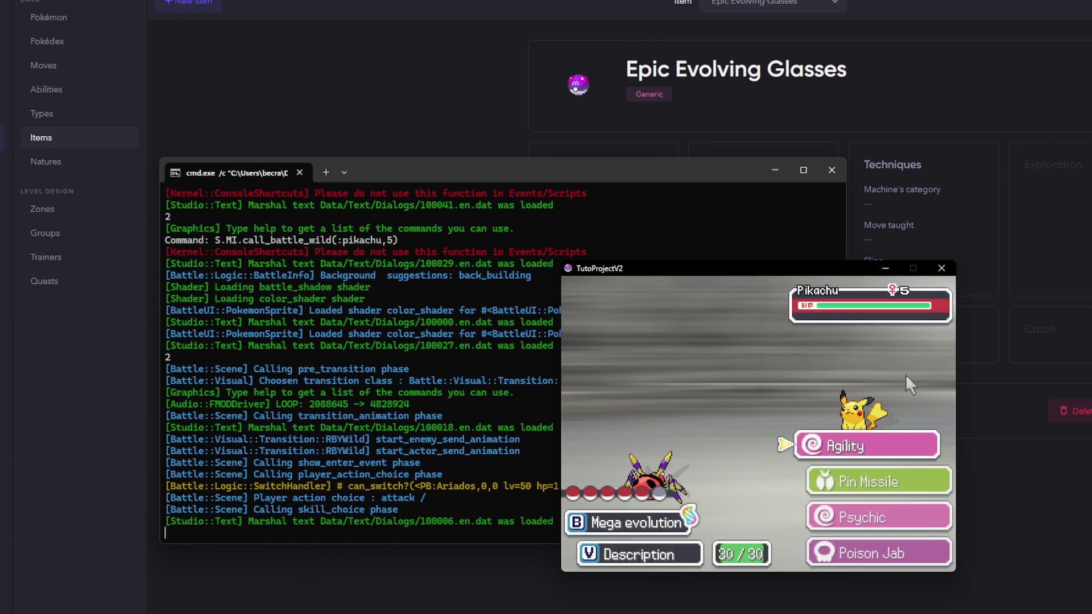
pyautogui.press('v')
pyautogui.press('v')
pyautogui.press('v')
pyautogui.press('v')
pyautogui.press('b')
pyautogui.press('Return')
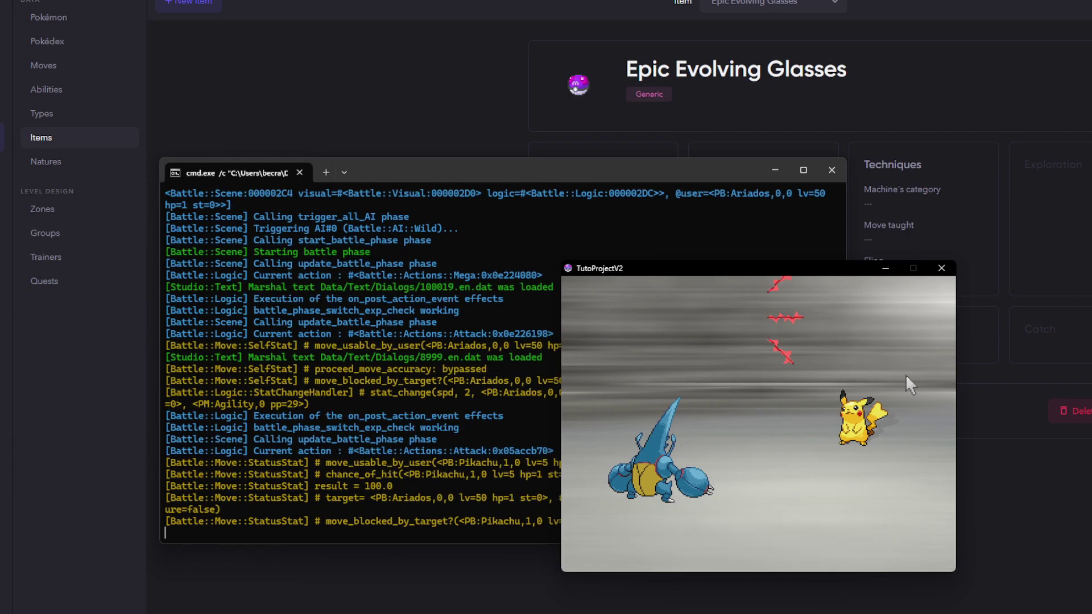
pyautogui.click(831, 170)
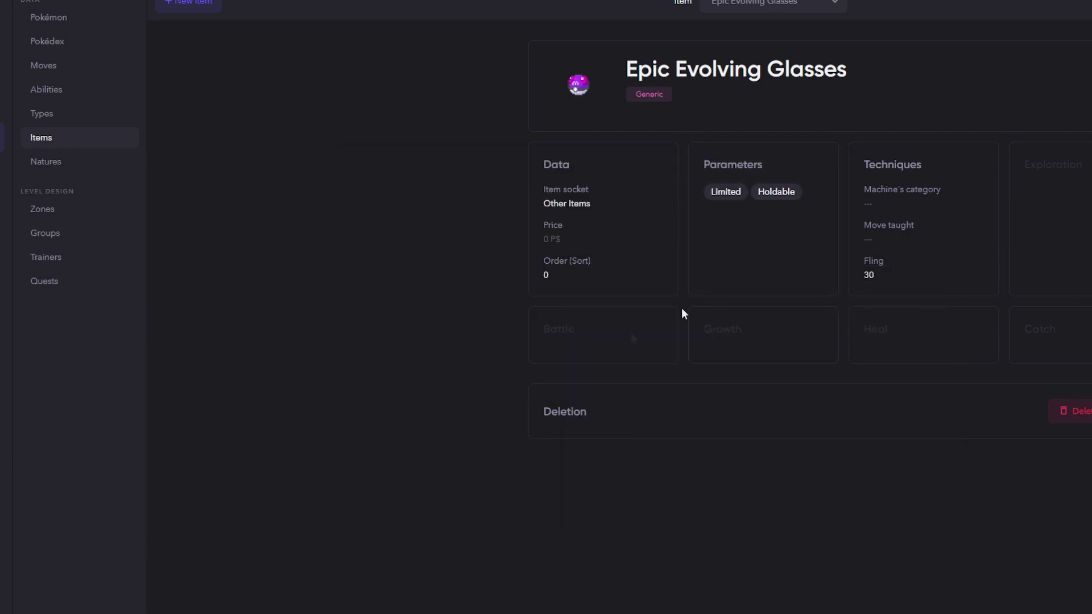
# Step: In the trainer data for Youngster Joey, set the held item of his Ariados to Nugget
pyautogui.click(43, 262)
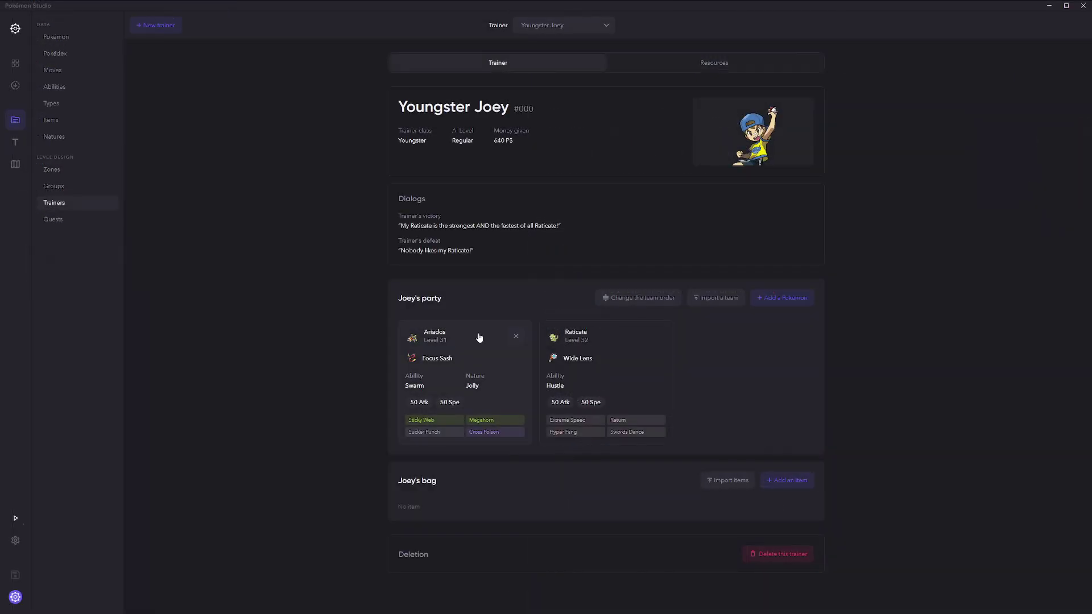
pyautogui.click(461, 347)
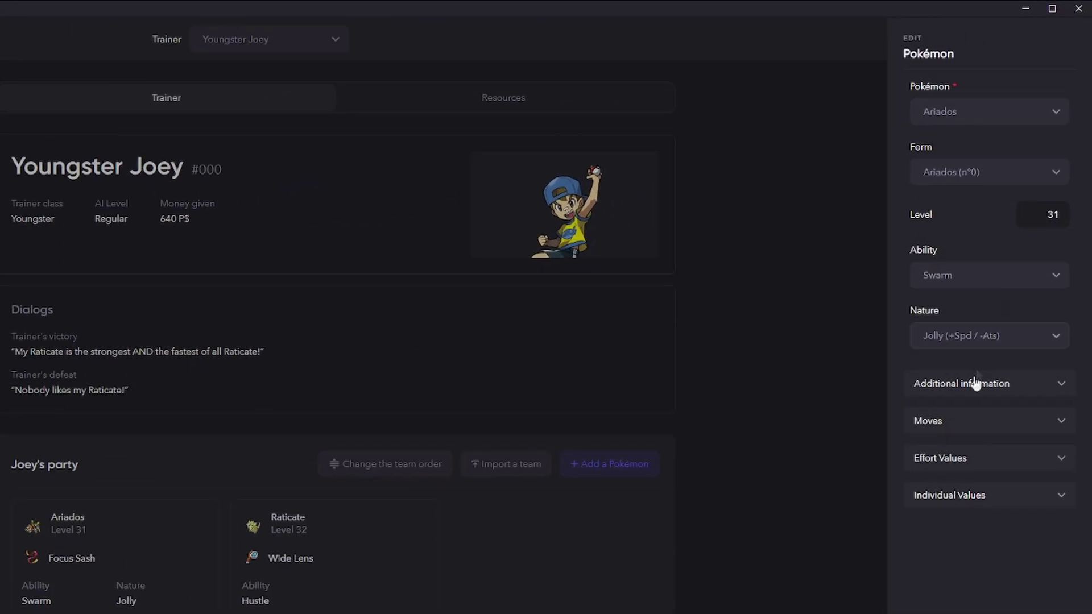
pyautogui.click(976, 385)
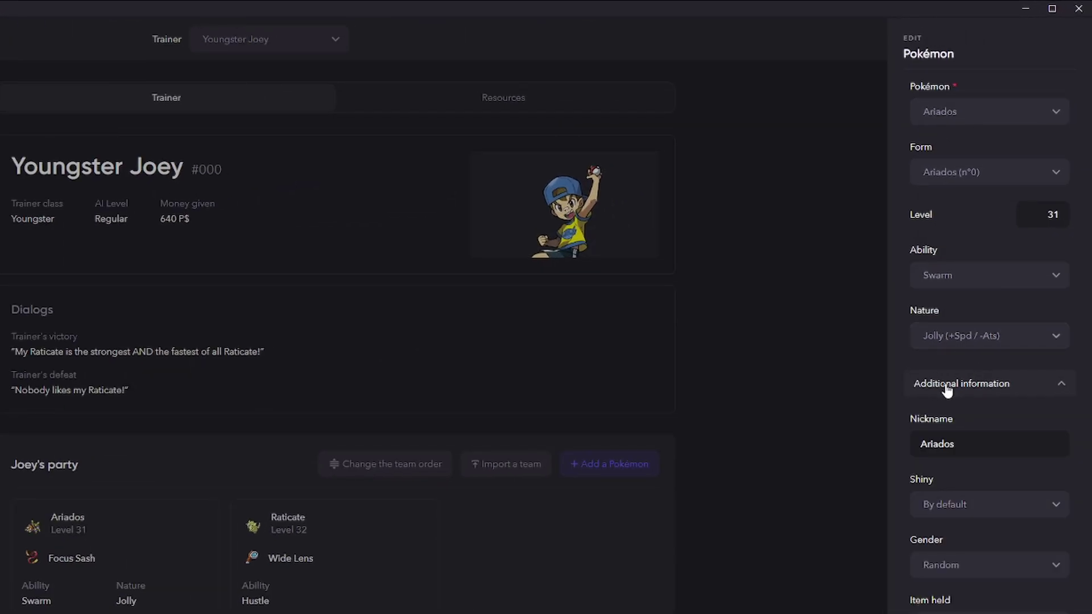
pyautogui.click(945, 378)
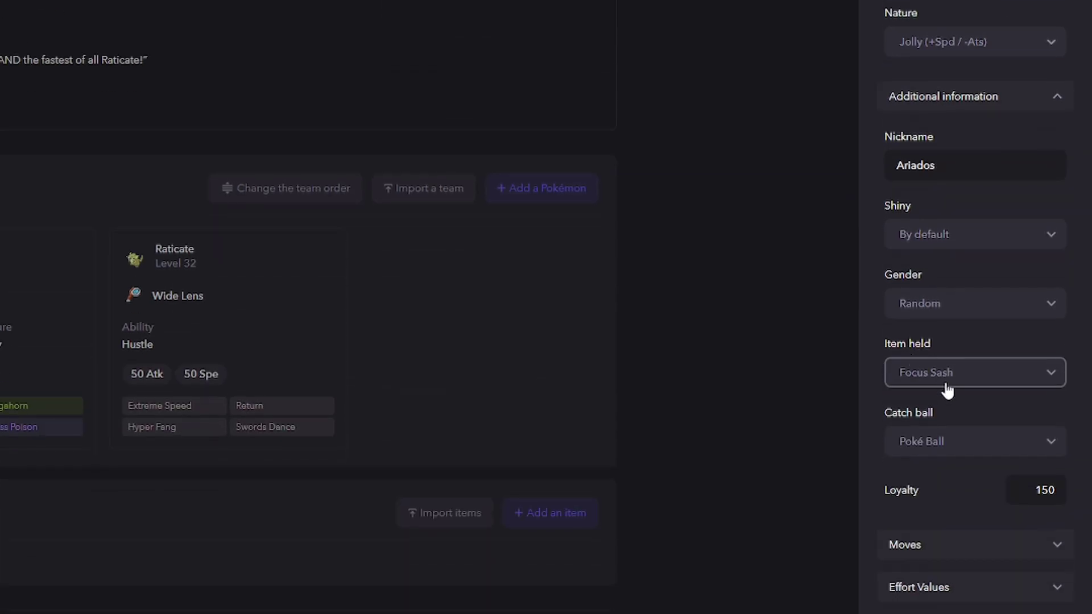
pyautogui.write('nugg')
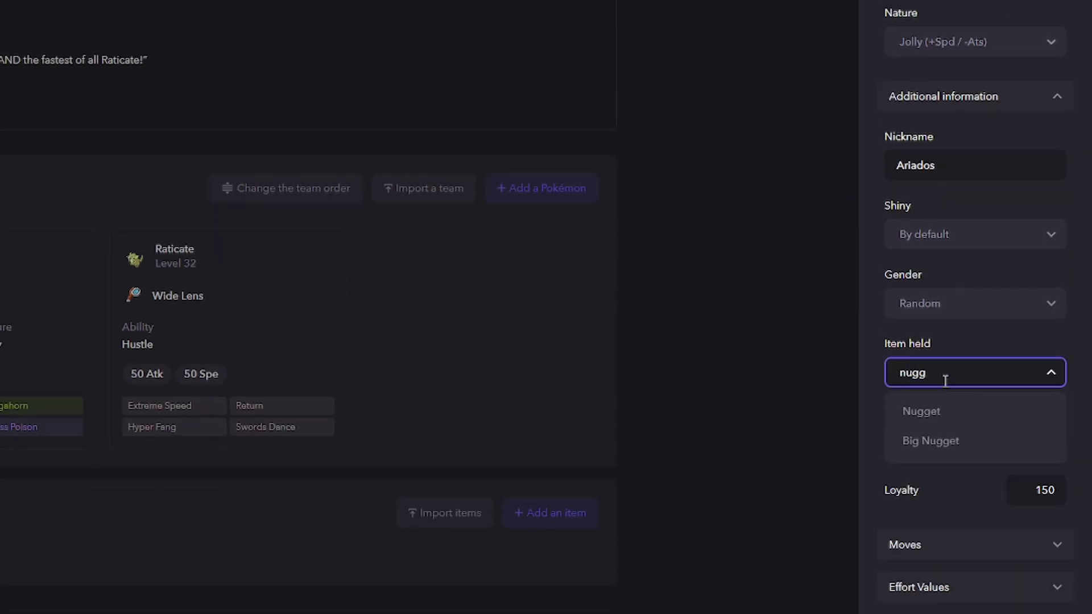
pyautogui.click(921, 412)
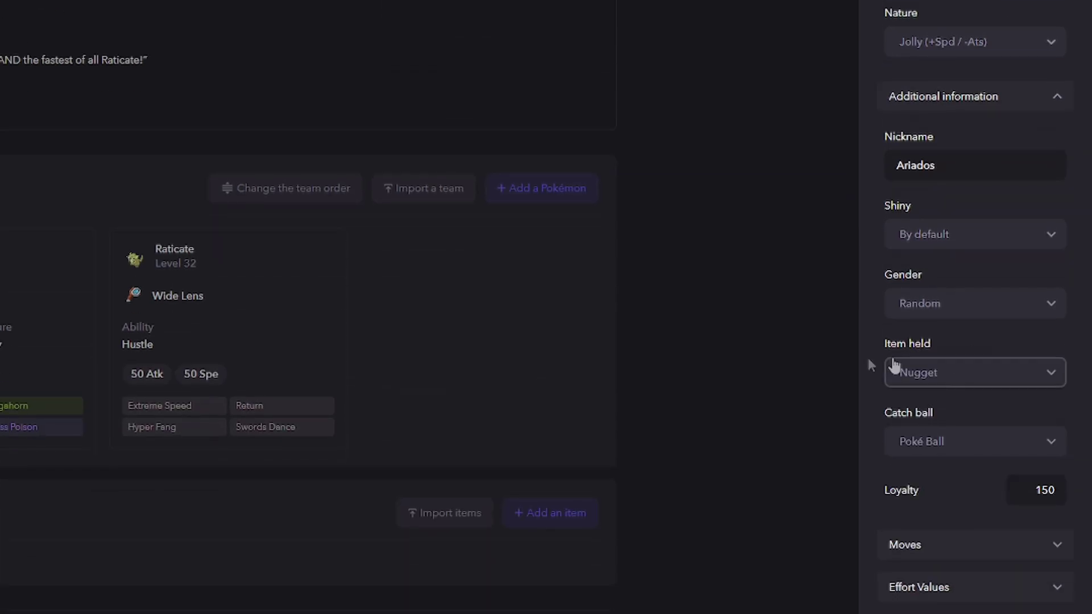
pyautogui.click(742, 334)
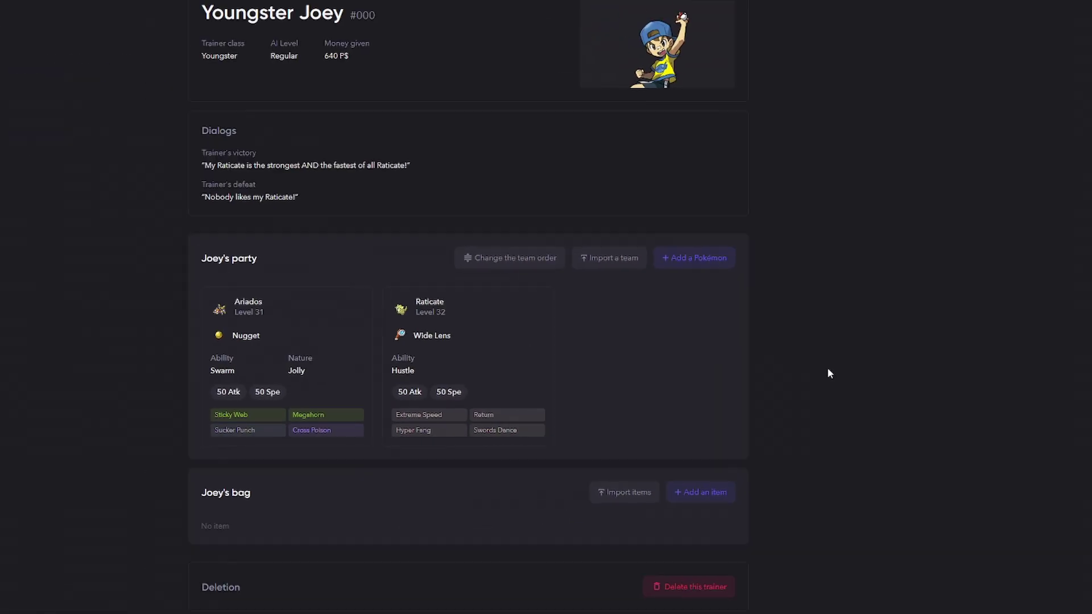
# Step: Set Youngster Joey's AI level to 04 - Hard
pyautogui.click(477, 166)
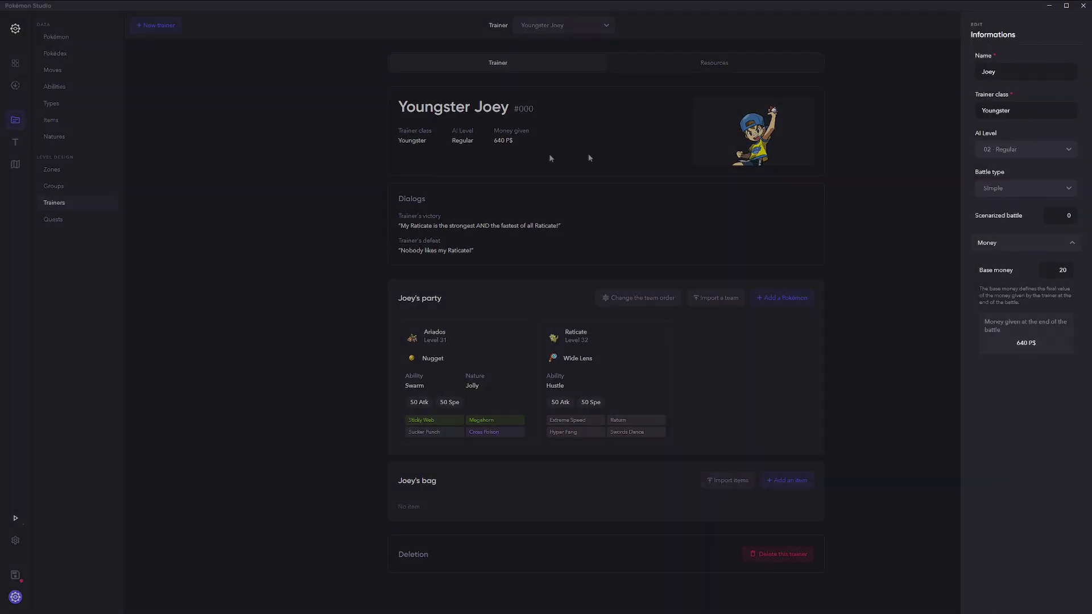
pyautogui.click(1003, 151)
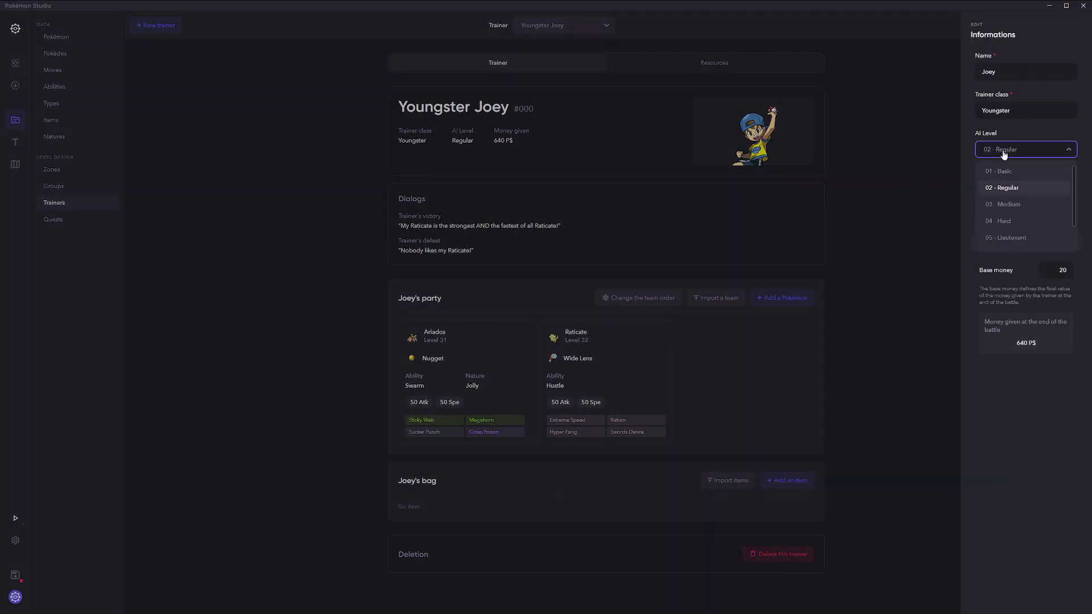
pyautogui.click(1013, 224)
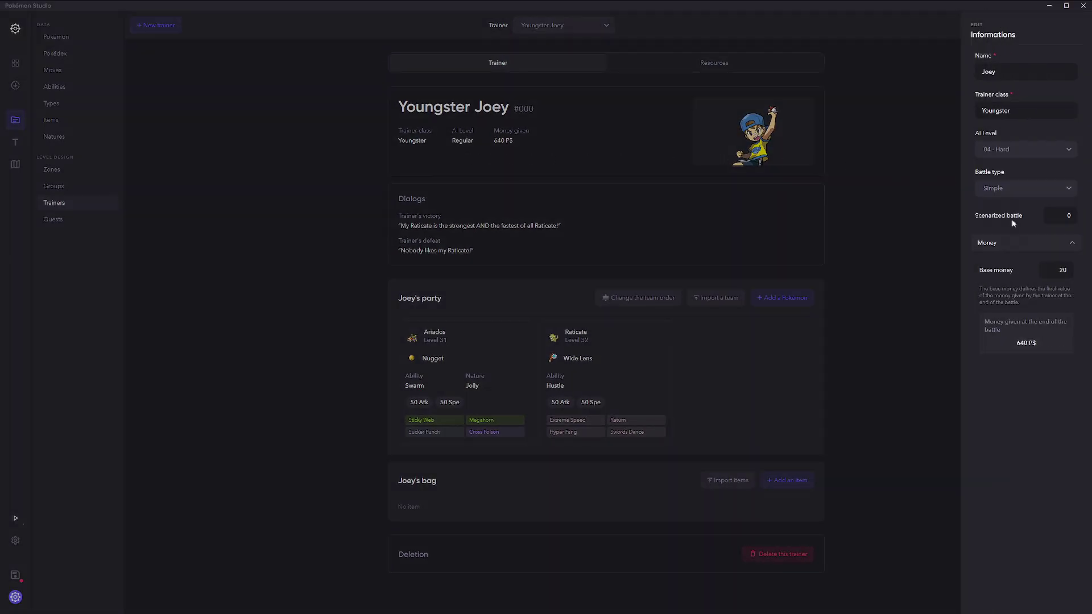
pyautogui.click(888, 203)
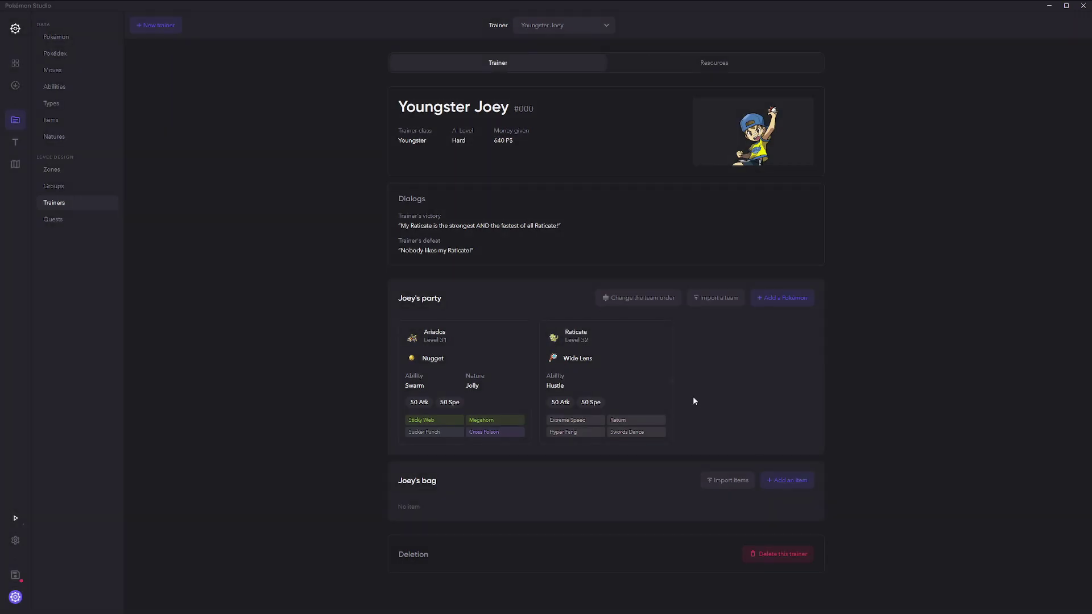
# Step: Add one Epic Evolving Glasses to Joey's bag and save the project
pyautogui.click(783, 478)
pyautogui.click(1004, 73)
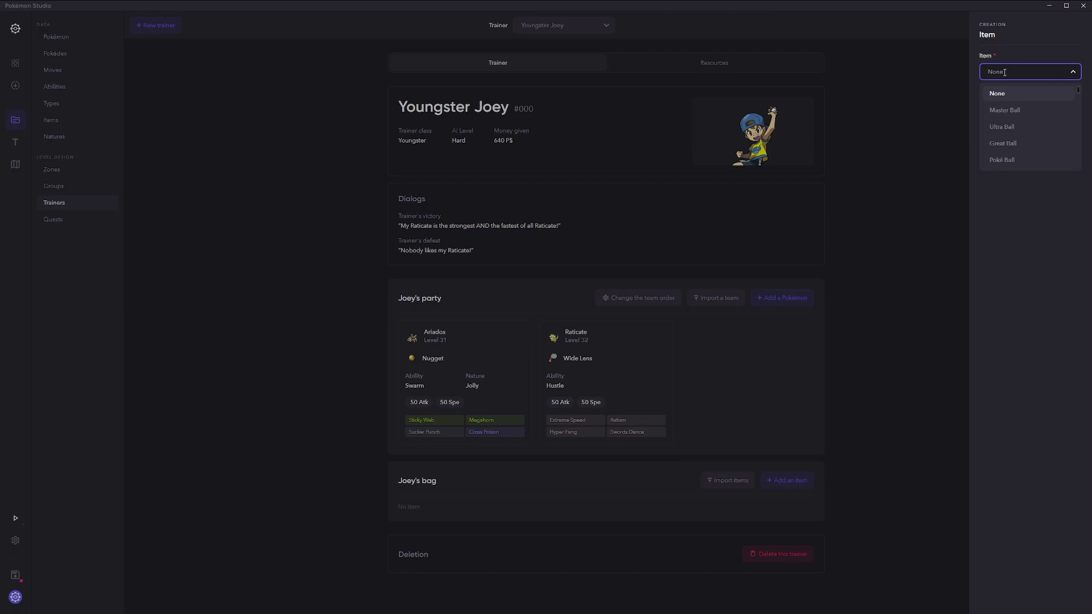
pyautogui.write('epic')
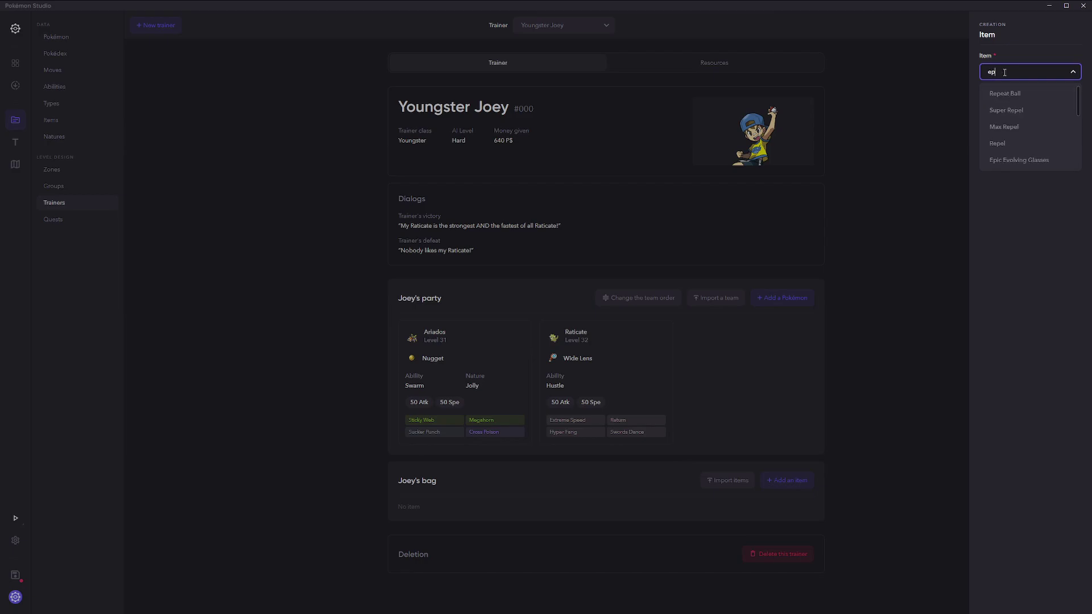
pyautogui.press('Return')
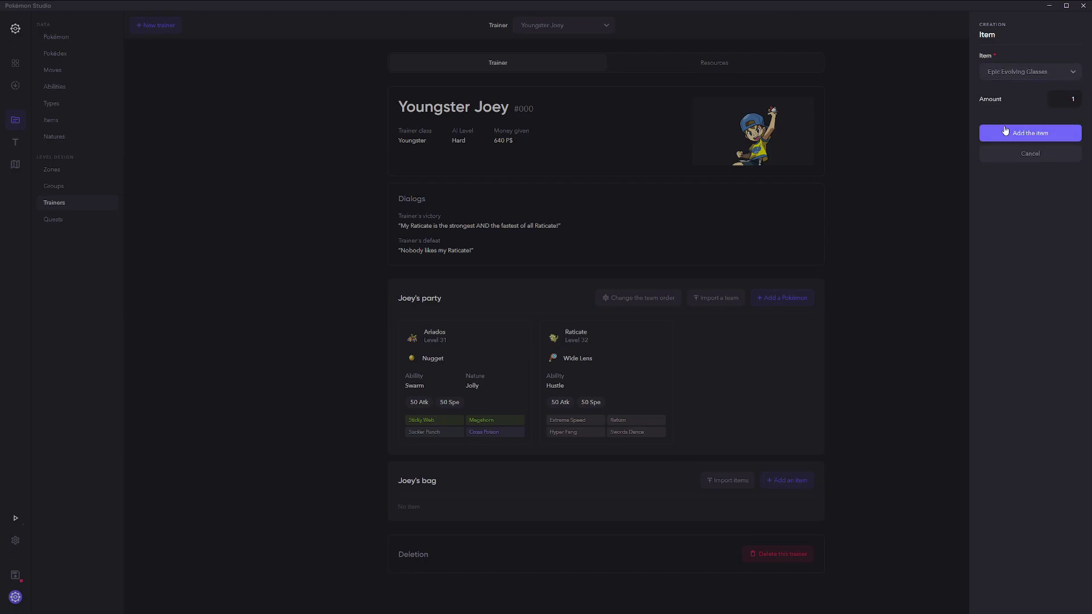
pyautogui.click(1027, 133)
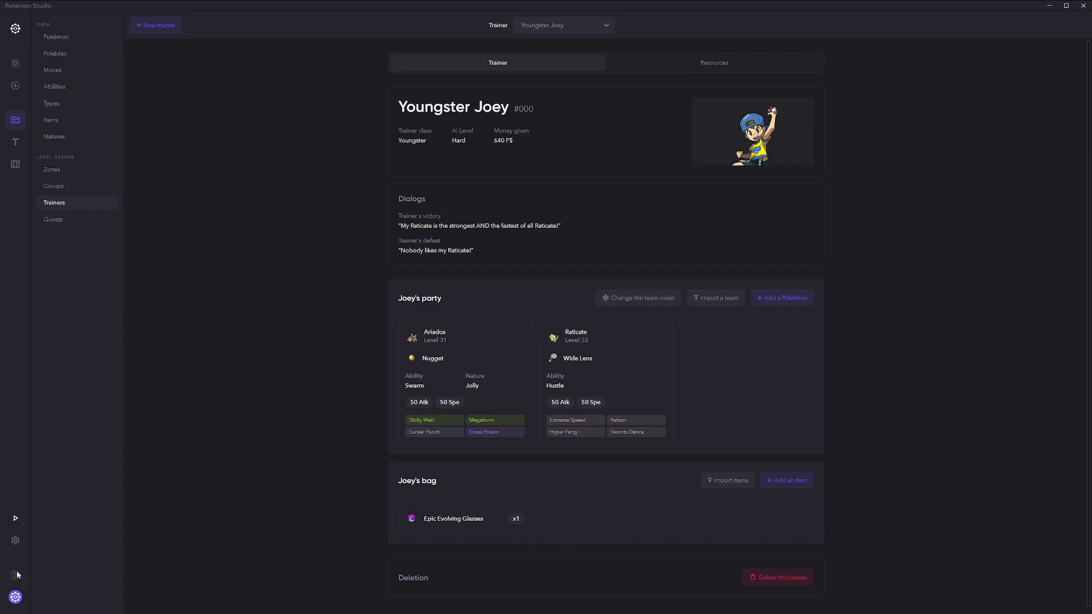
# Step: Launch the game and start a battle against trainer 0, Youngster Joey, with the Debugger's trainer battle command in the console
pyautogui.click(16, 519)
pyautogui.click(64, 519)
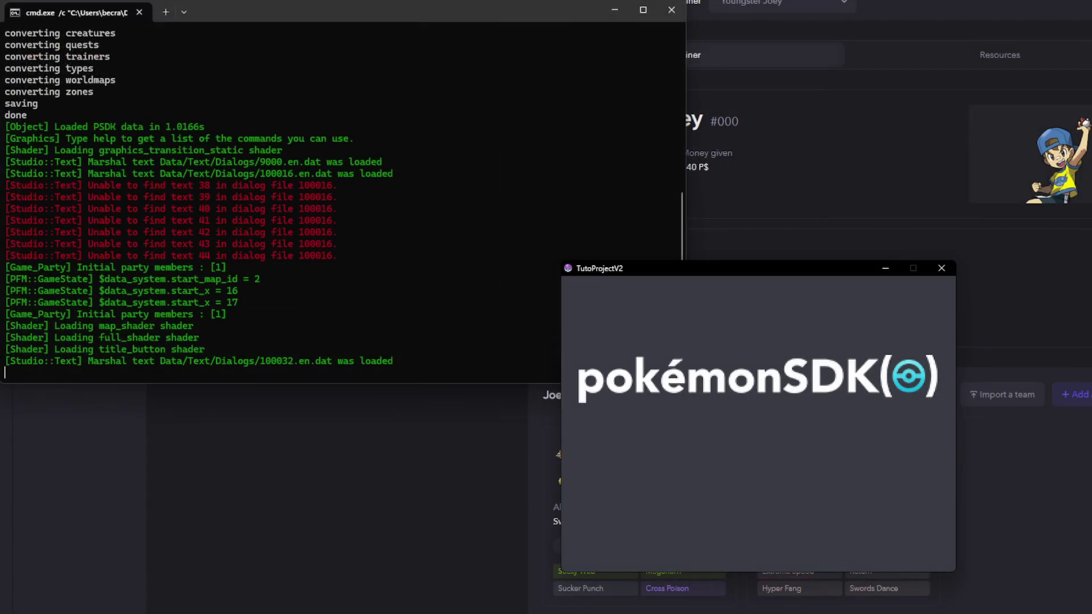
pyautogui.click(506, 8)
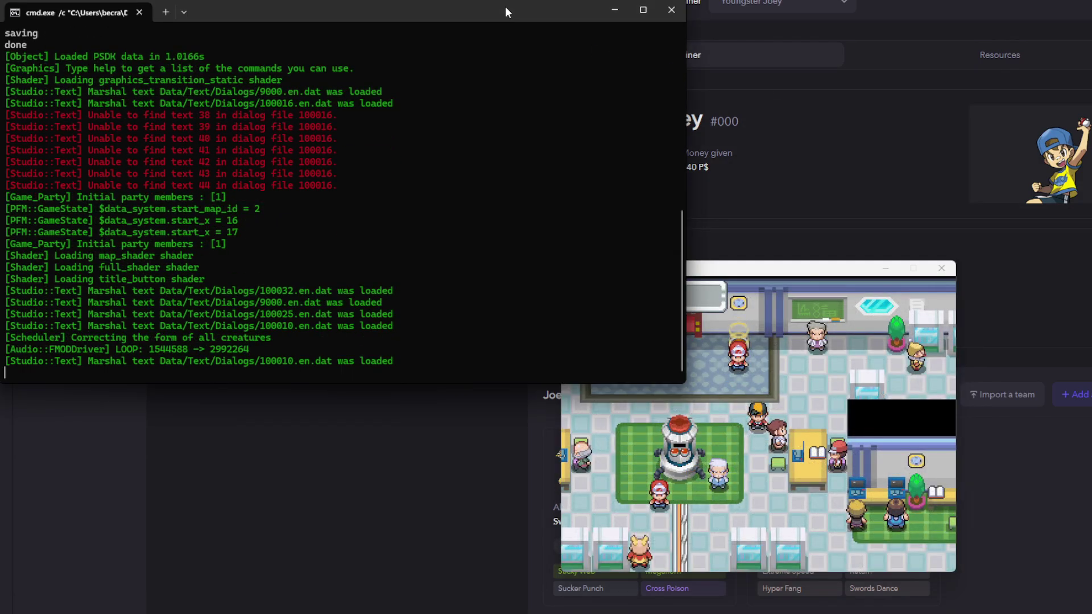
pyautogui.write('help')
pyautogui.press('Return')
pyautogui.write('Debugger.battle_trainer(0)')
pyautogui.press('Return')
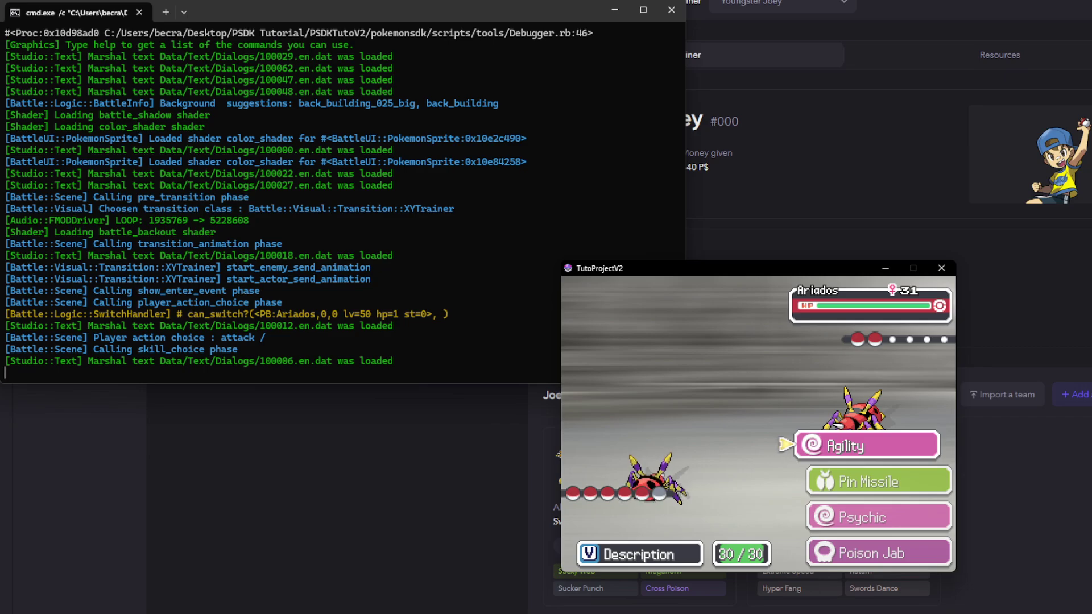
# Step: Use Agility without Mega Evolving and play through the turn to test the opposing Ariados's Mega Evolution
pyautogui.press('Up')
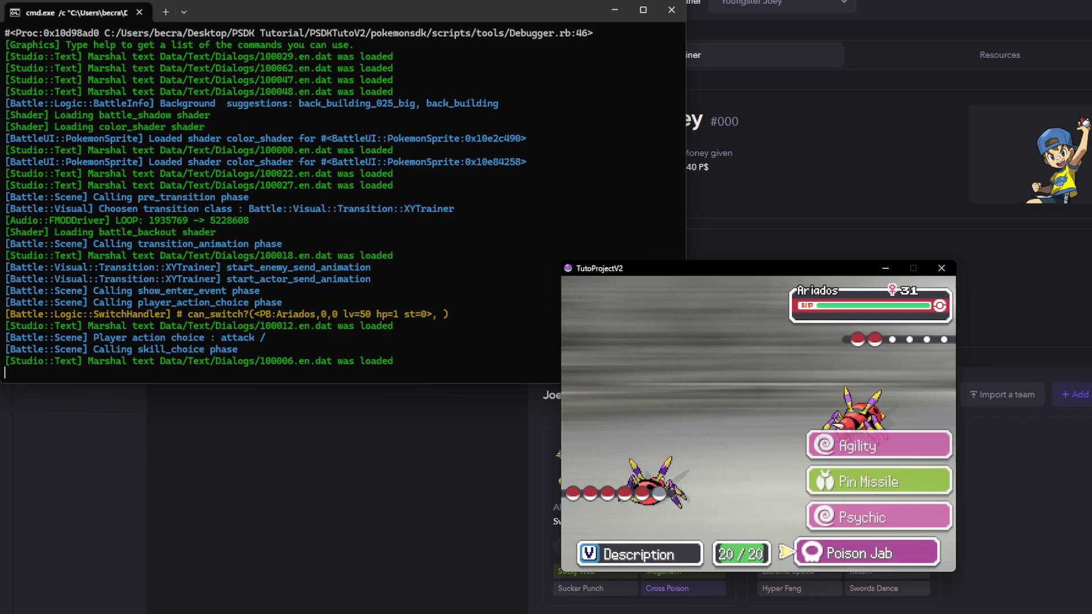
pyautogui.press('Down')
pyautogui.press('Return')
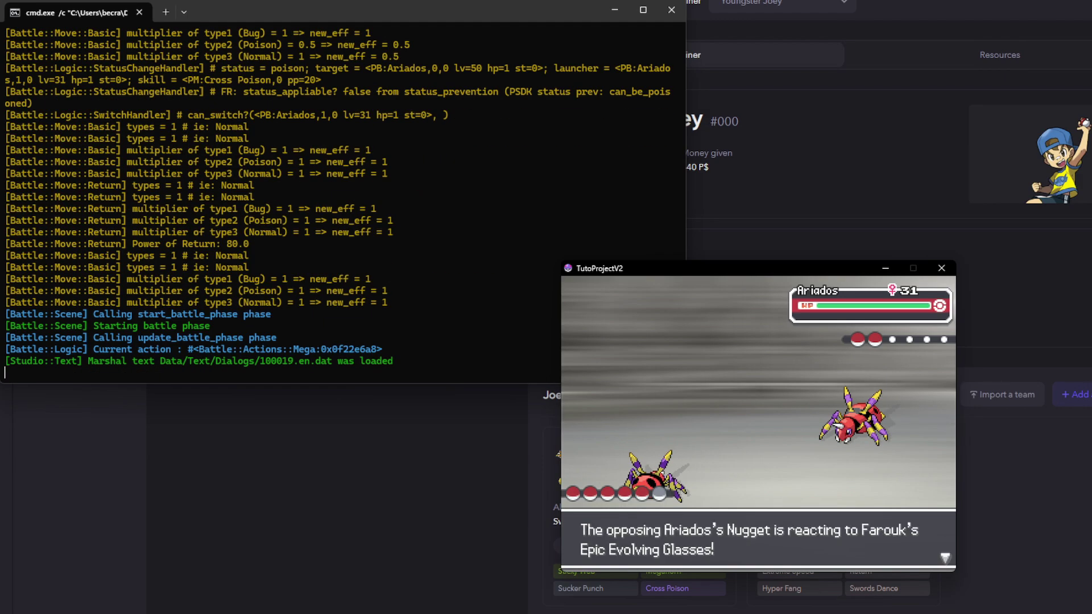
pyautogui.press('Return')
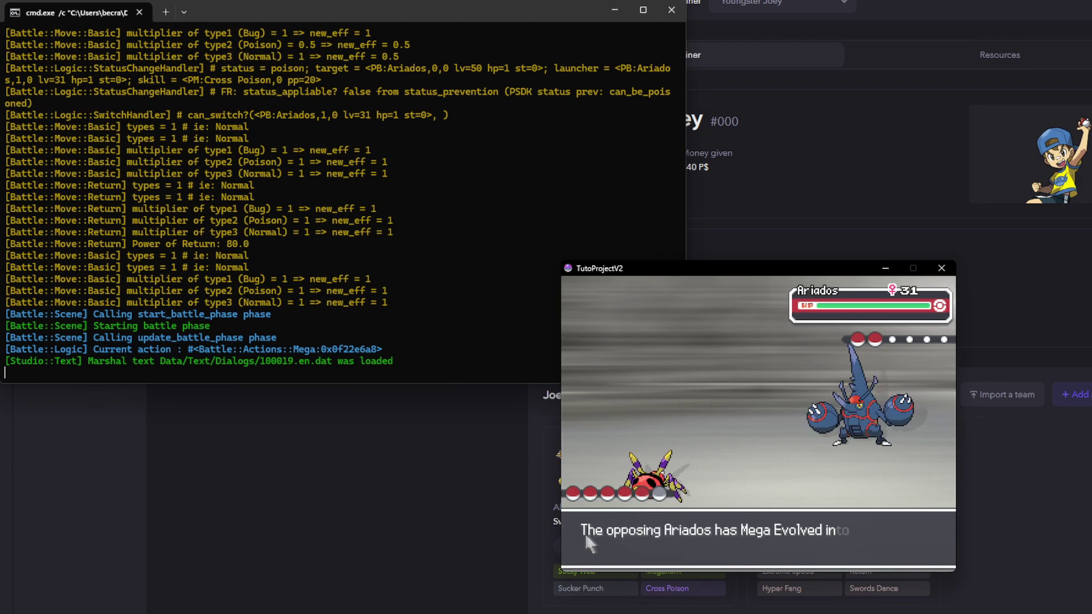
pyautogui.press('Return')
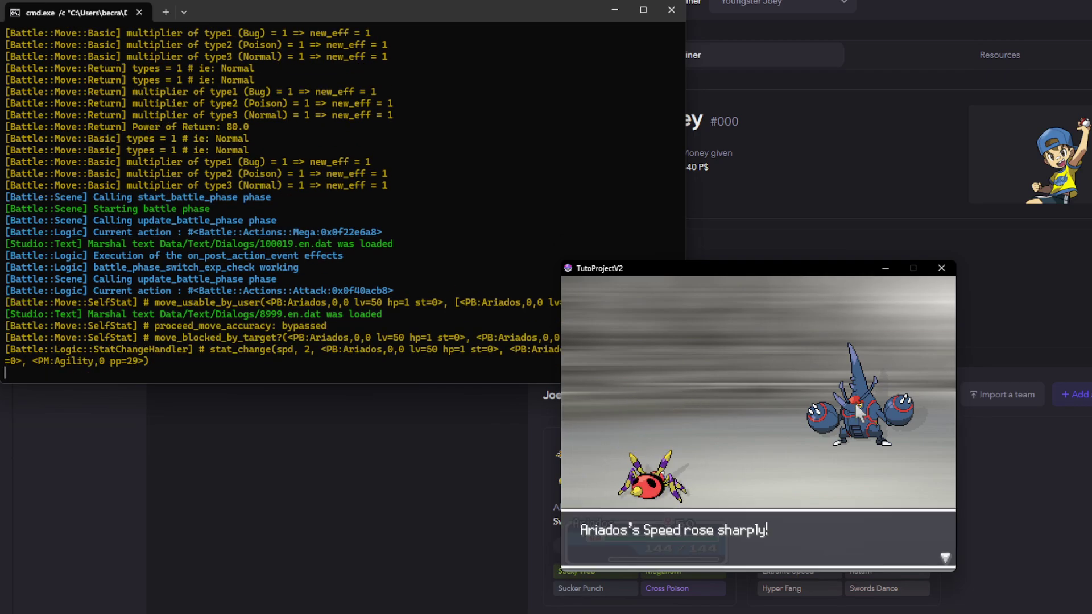
pyautogui.press('Return')
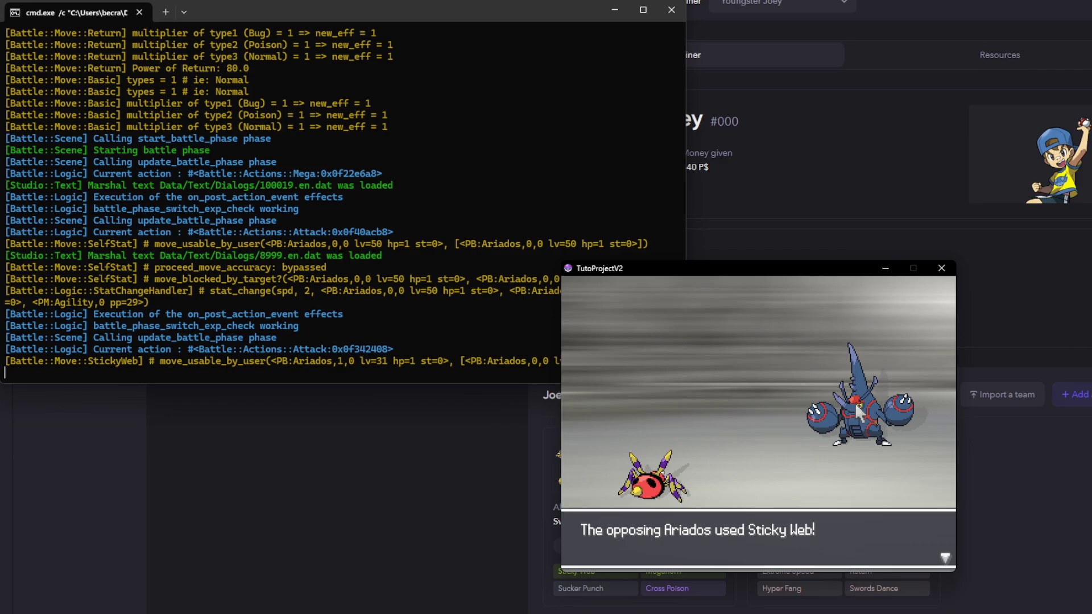
pyautogui.press('Return')
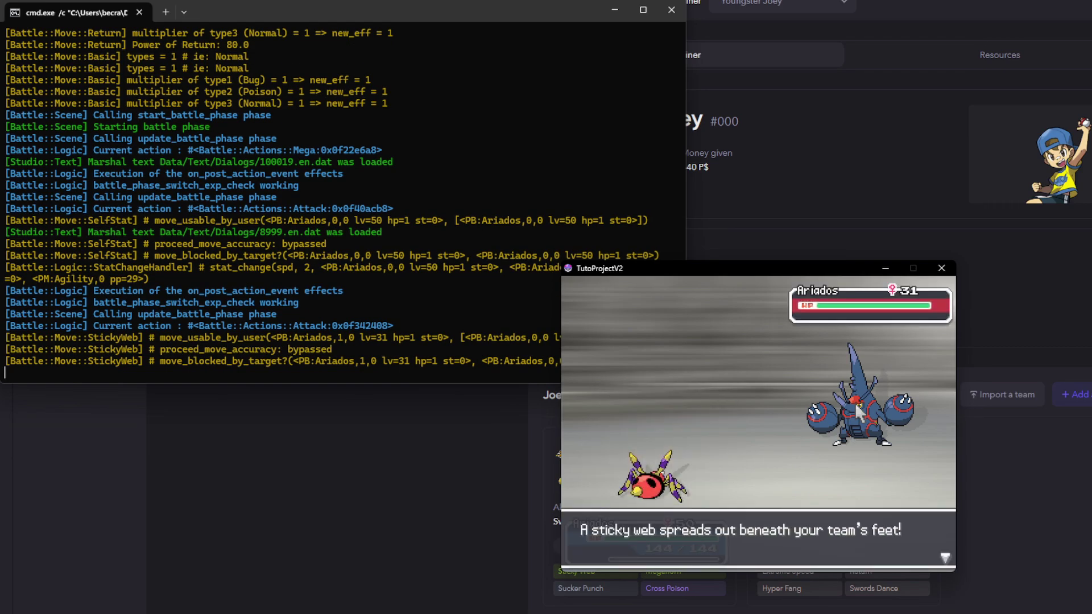
pyautogui.press('Return')
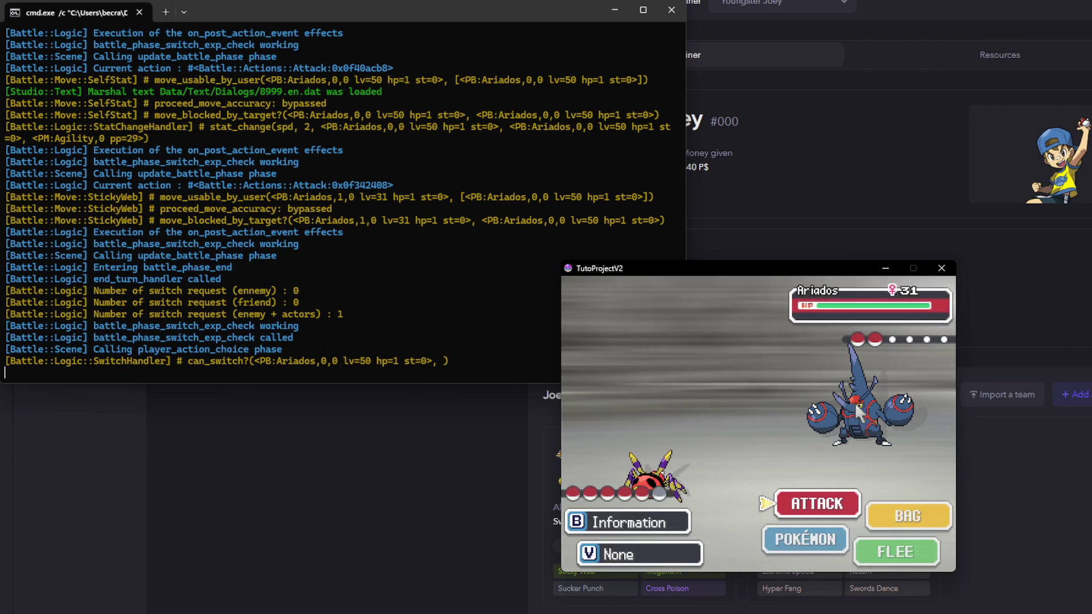